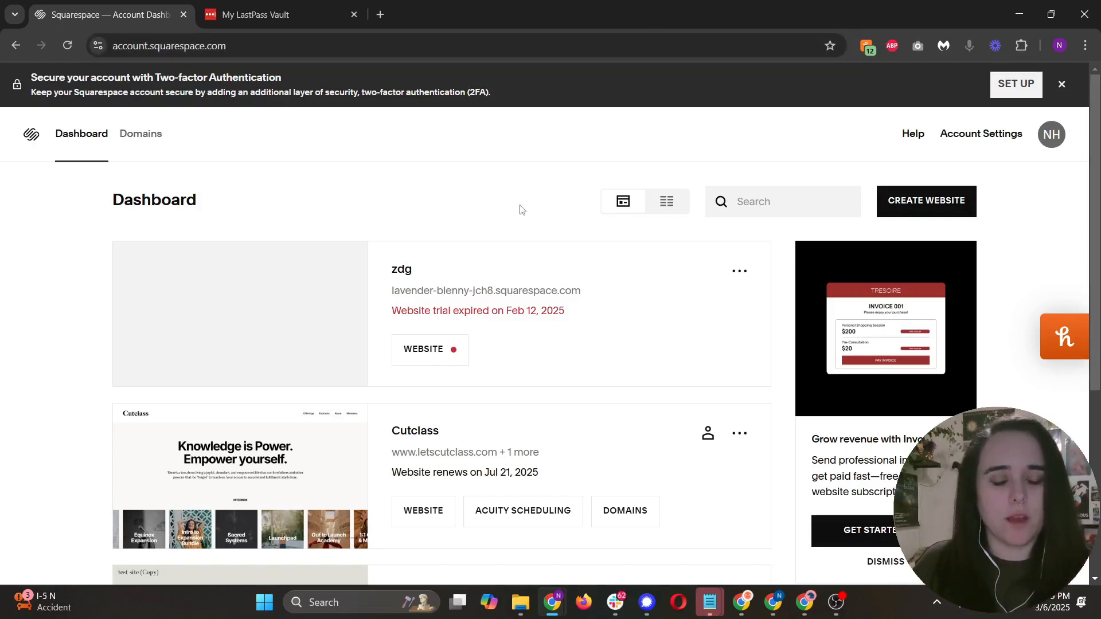
Start creating a new website from the account dashboard
scroll(520, 209, "down", 5)
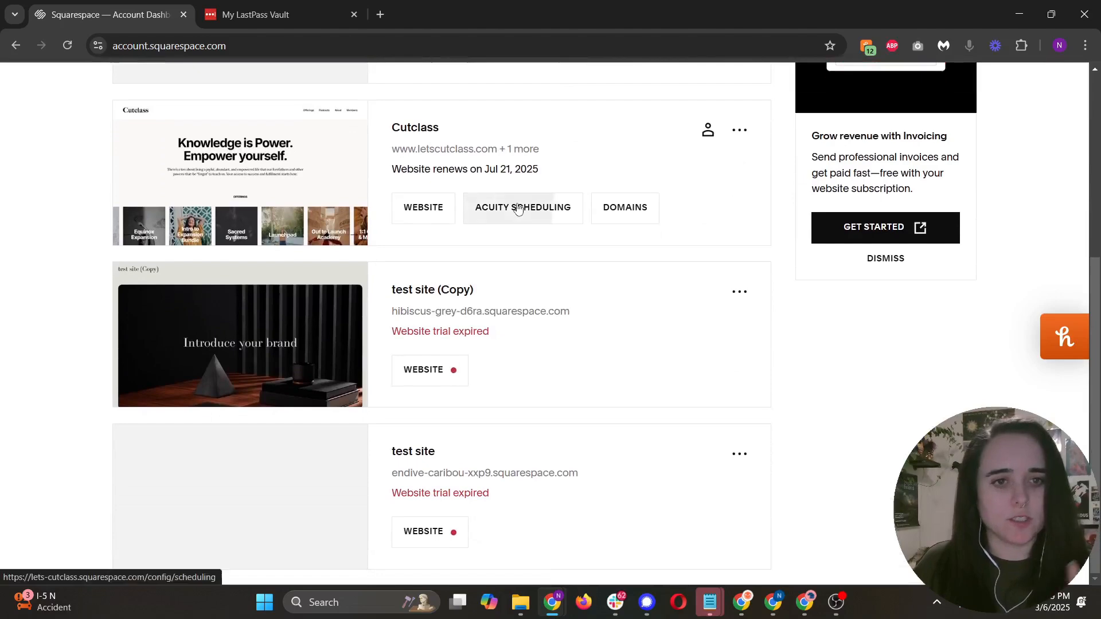
scroll(573, 210, "up", 5)
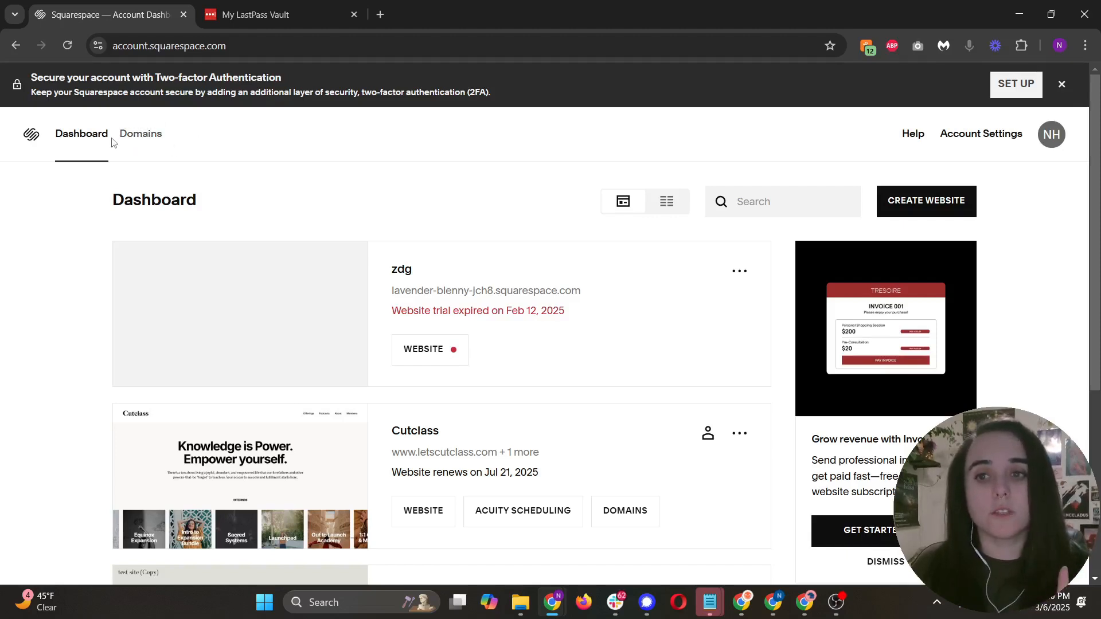
left_click(936, 213)
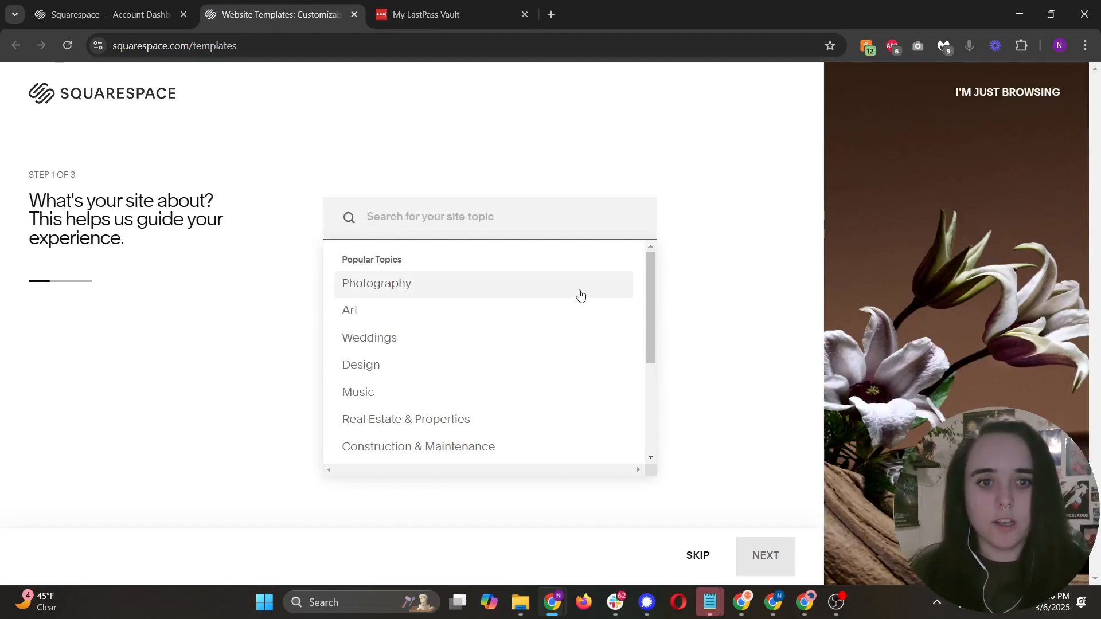
Choose Real Estate & Properties as the site topic and continue to the website goals
scroll(573, 297, "down", 2)
scroll(544, 332, "up", 2)
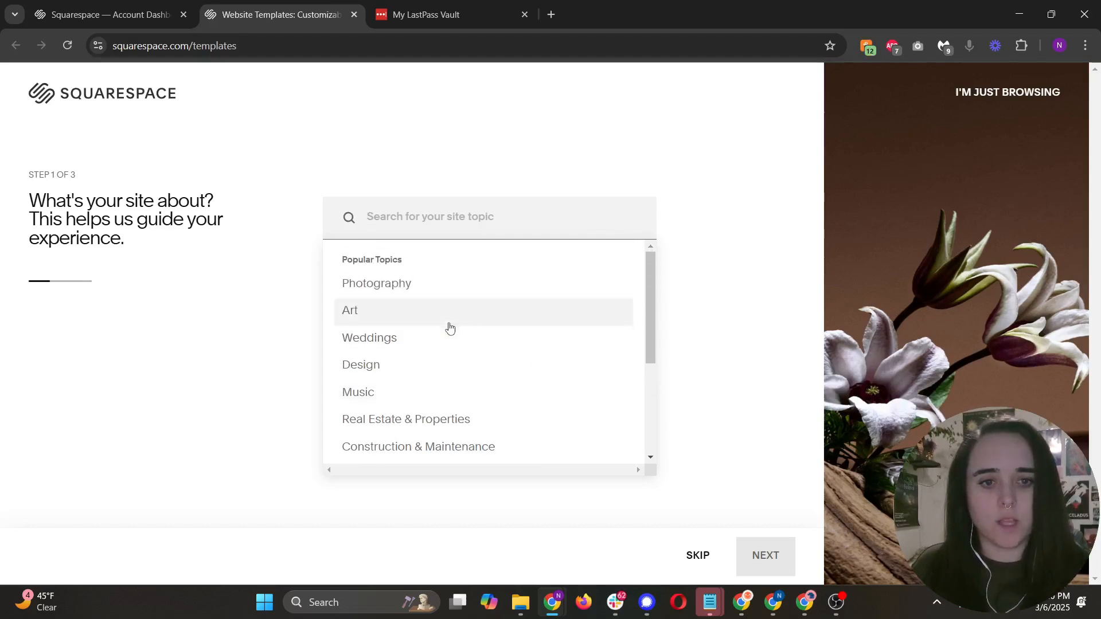
scroll(453, 324, "down", 3)
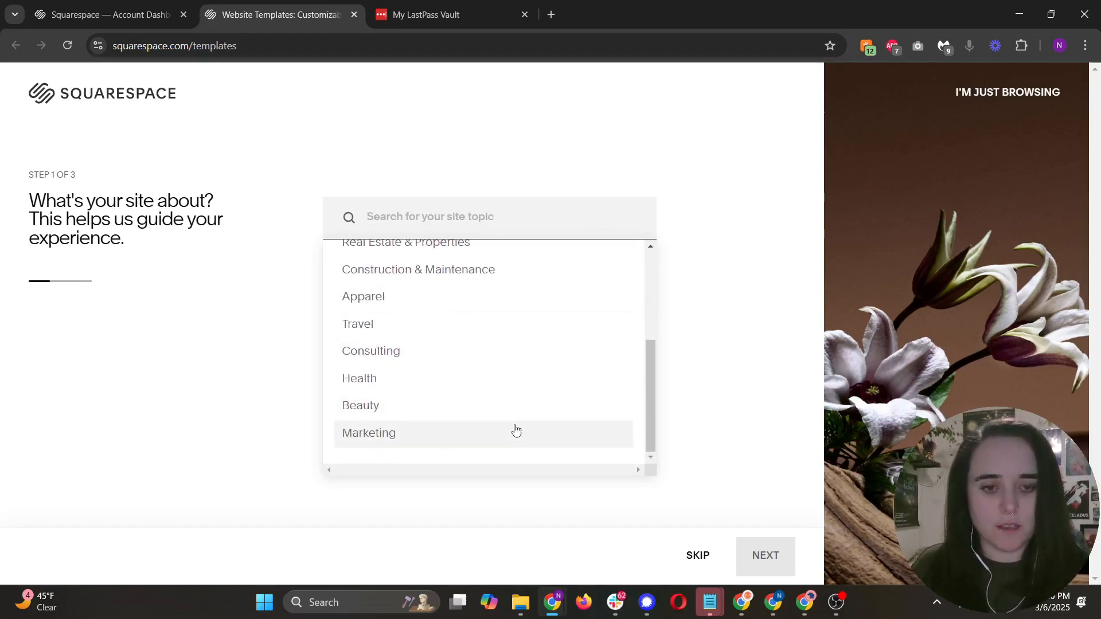
scroll(513, 384, "up", 3)
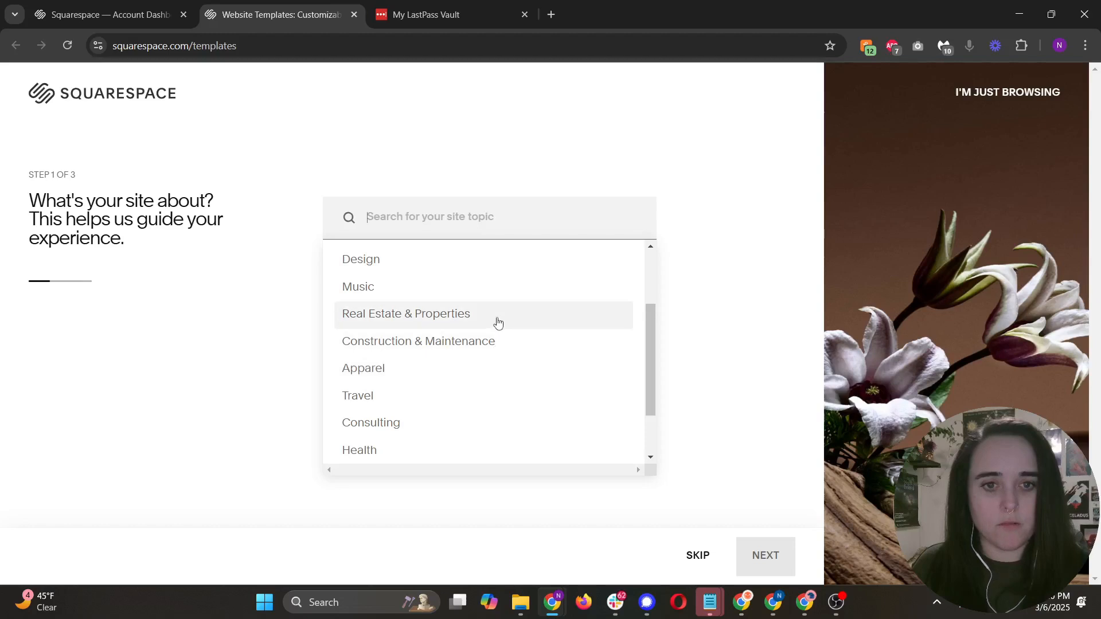
left_click(498, 320)
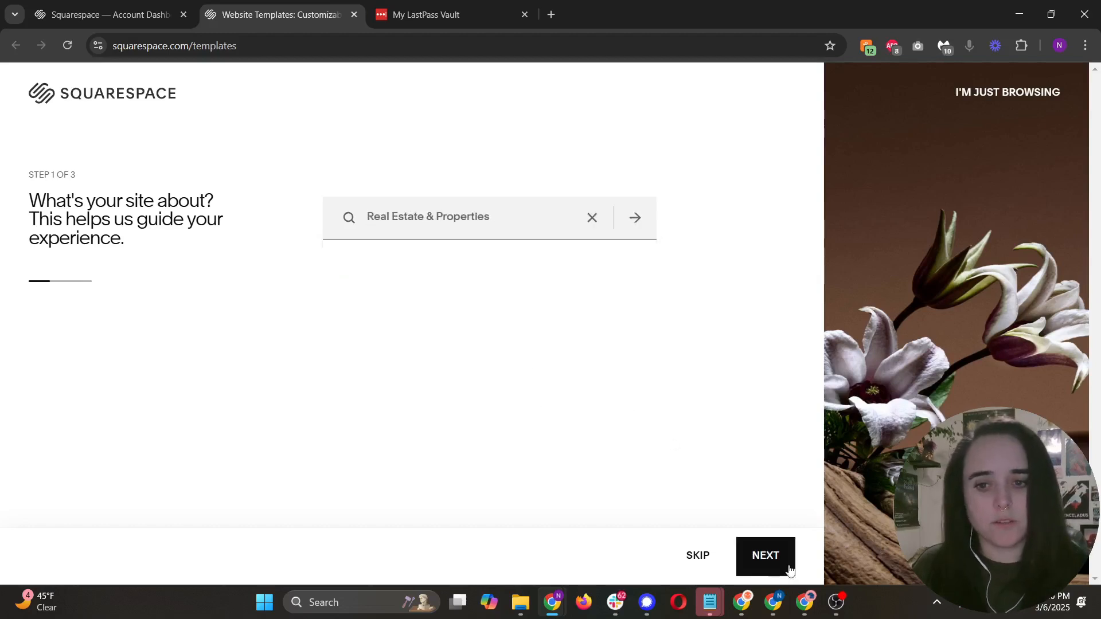
left_click(766, 552)
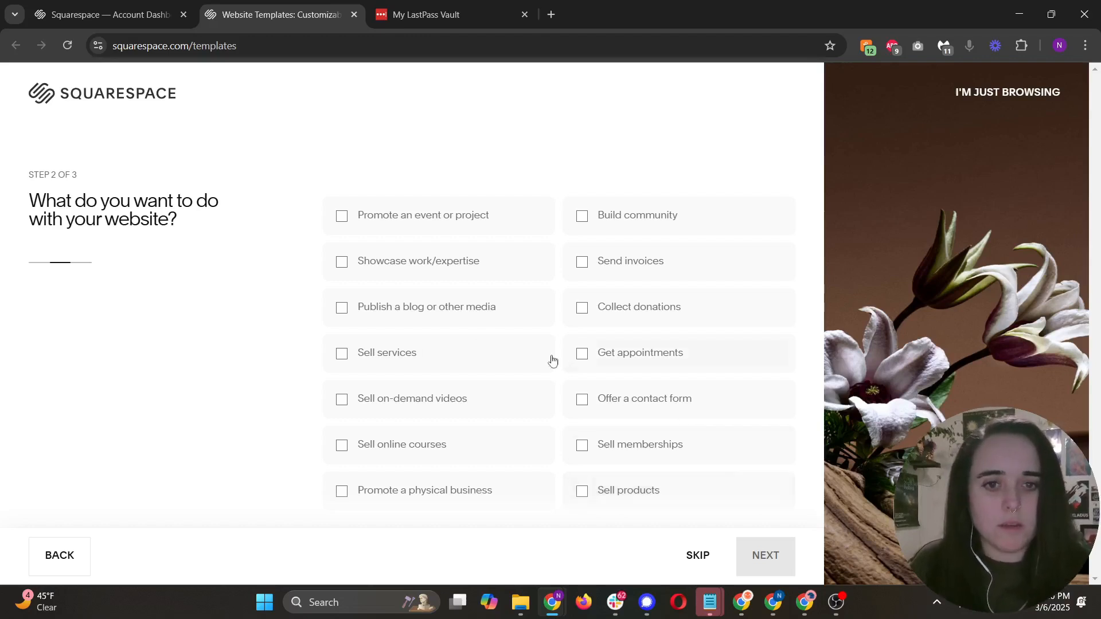
Select Publish a blog or other media, Showcase work/expertise, Get appointments and Offer a contact form as website goals, and continue
left_click(345, 310)
left_click(343, 267)
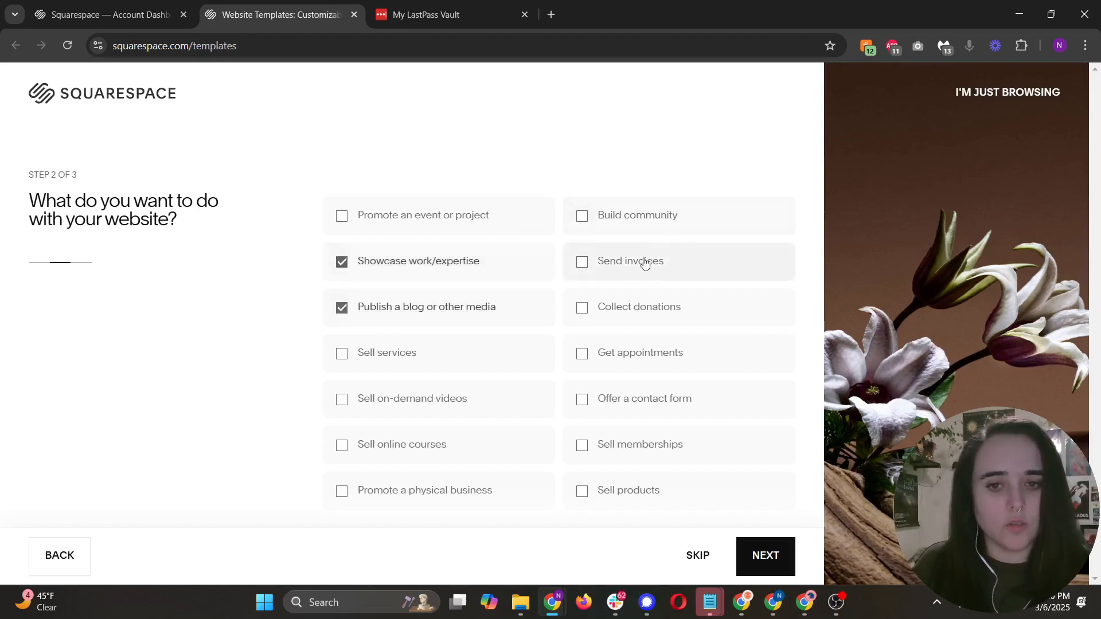
left_click(582, 354)
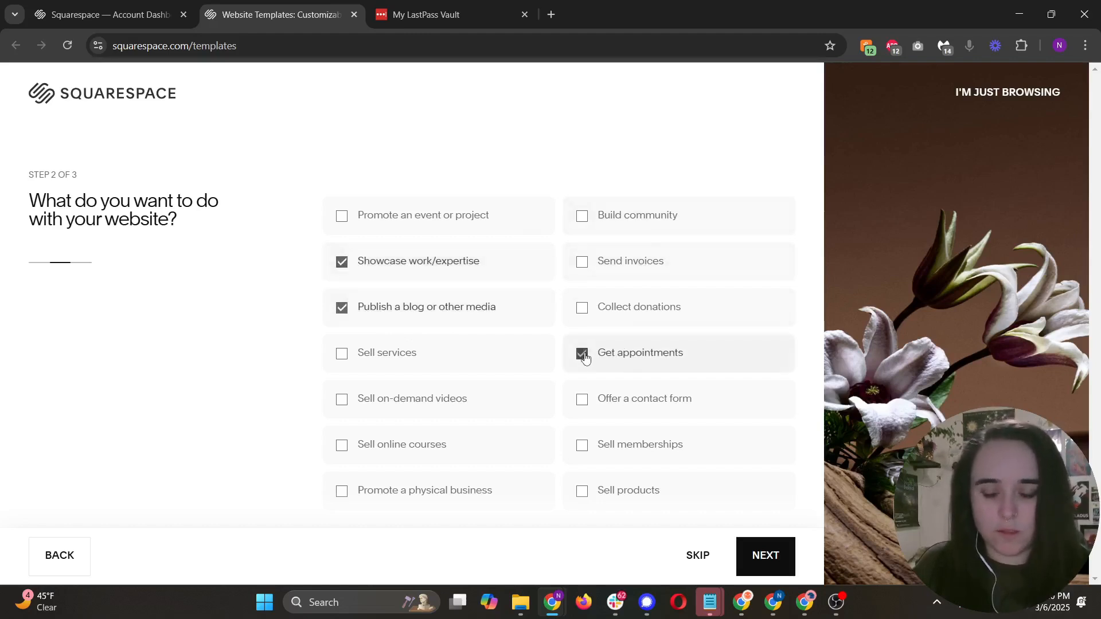
left_click(630, 406)
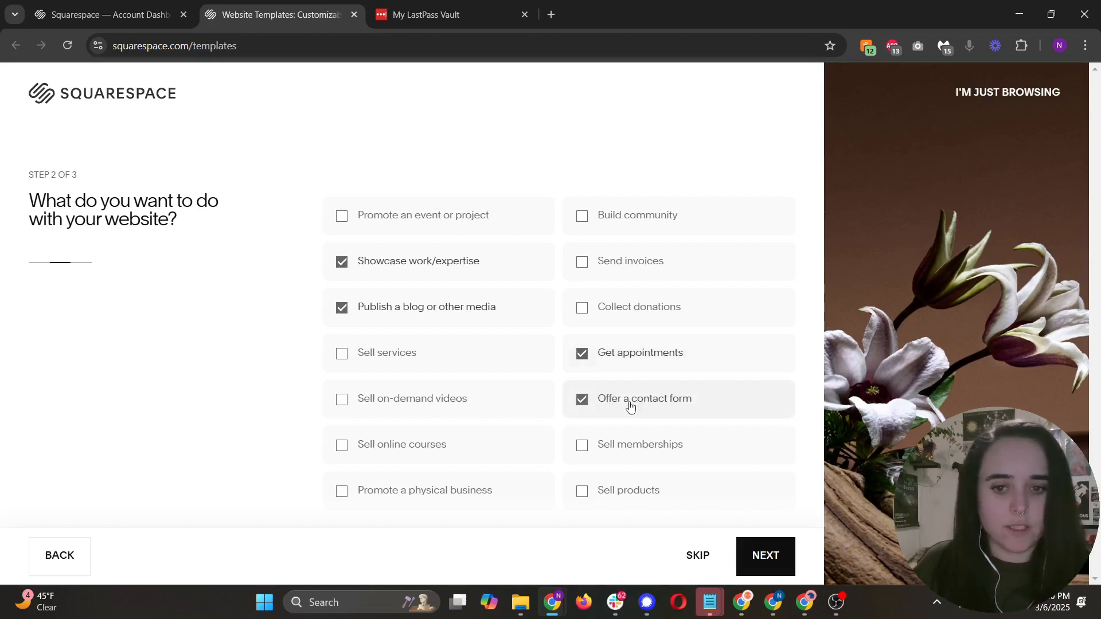
left_click(764, 559)
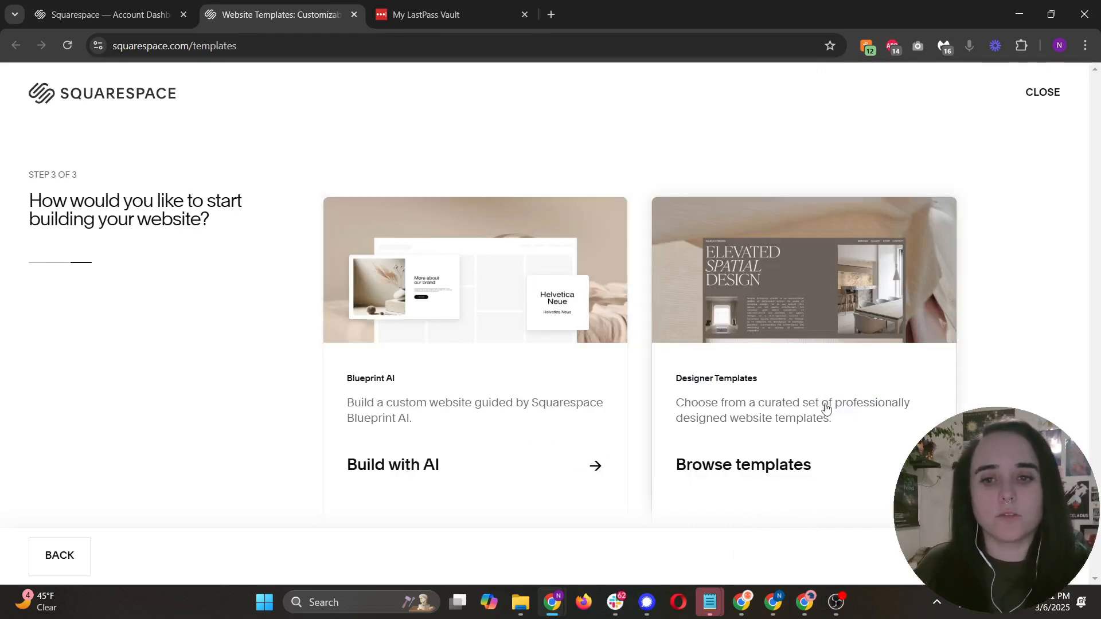
Choose to build from the designer templates, browse the matching designs and open the Radian template preview
left_click(825, 473)
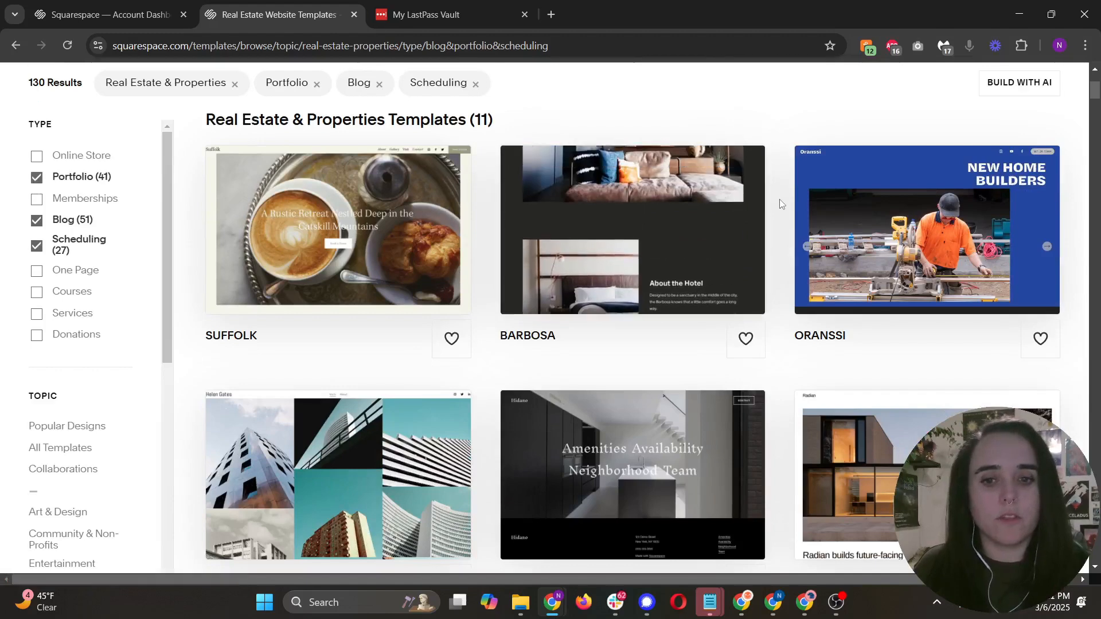
scroll(791, 218, "down", 2)
scroll(791, 363, "down", 3)
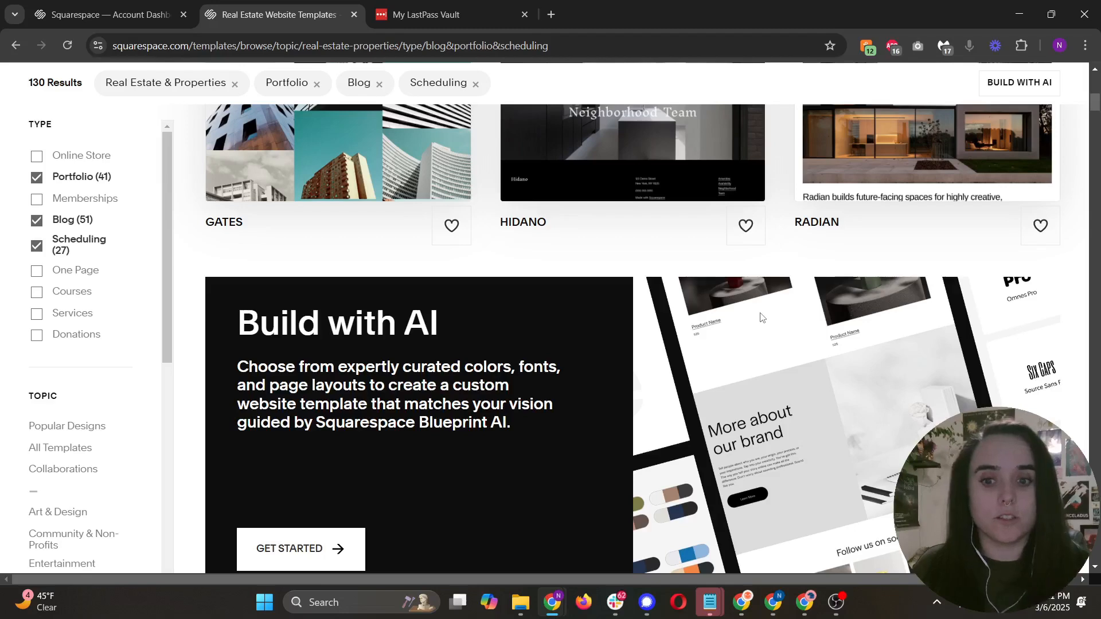
scroll(745, 321, "down", 15)
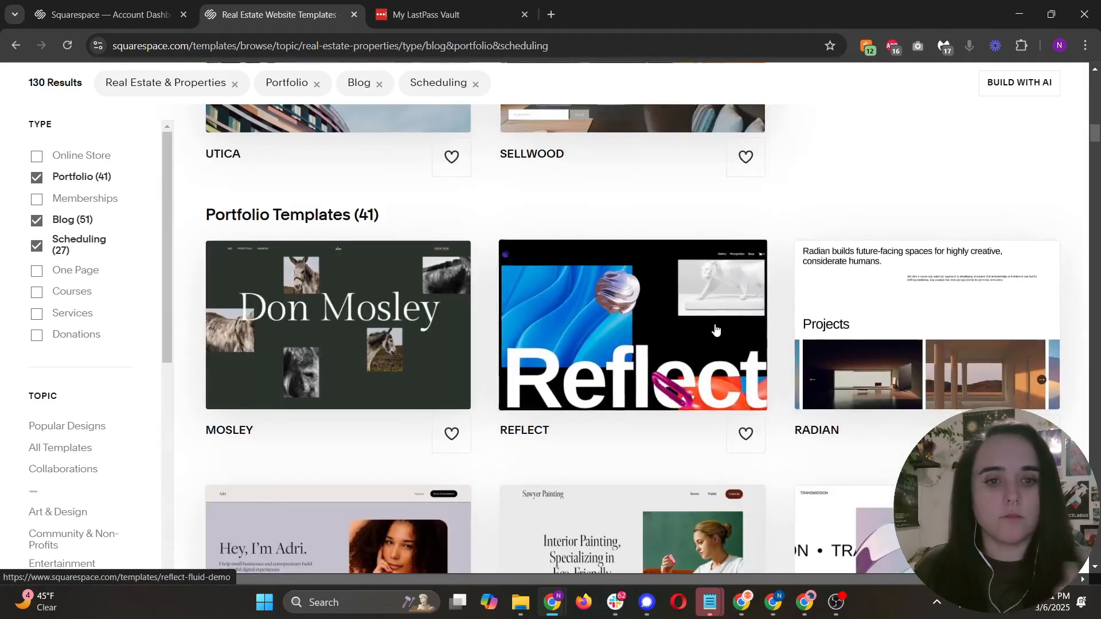
scroll(424, 335, "down", 3)
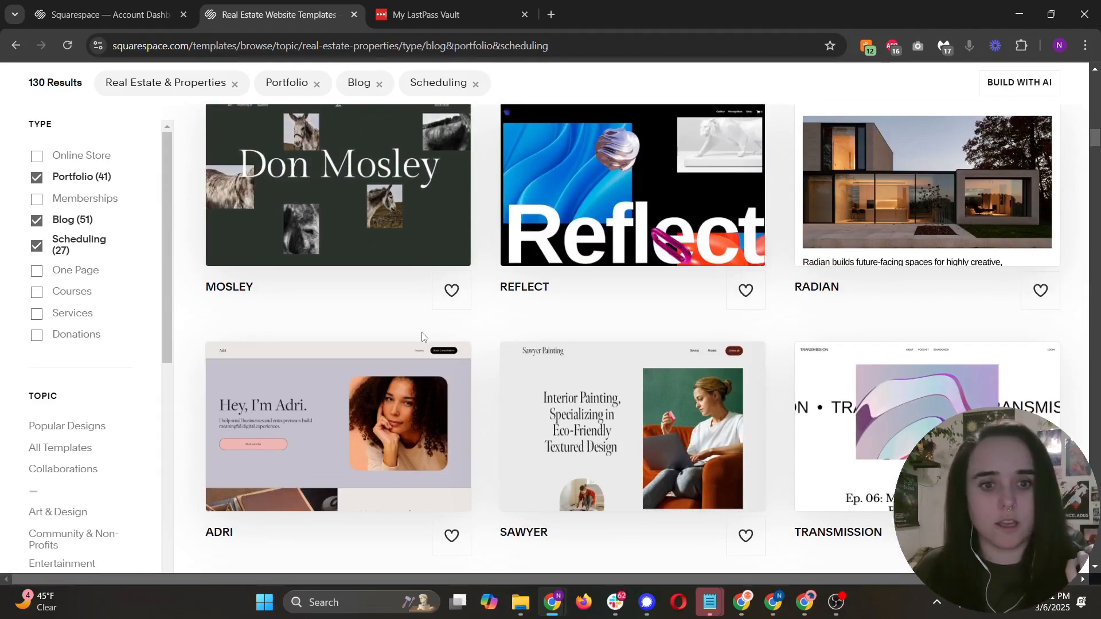
scroll(423, 337, "down", 1)
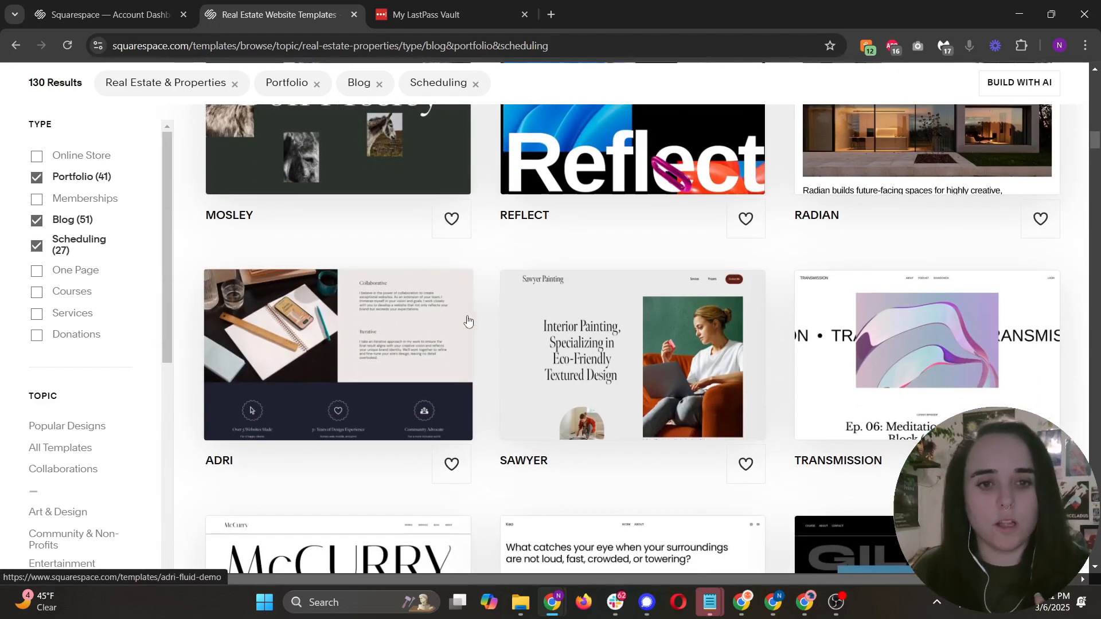
scroll(486, 286, "down", 3)
scroll(486, 286, "down", 1)
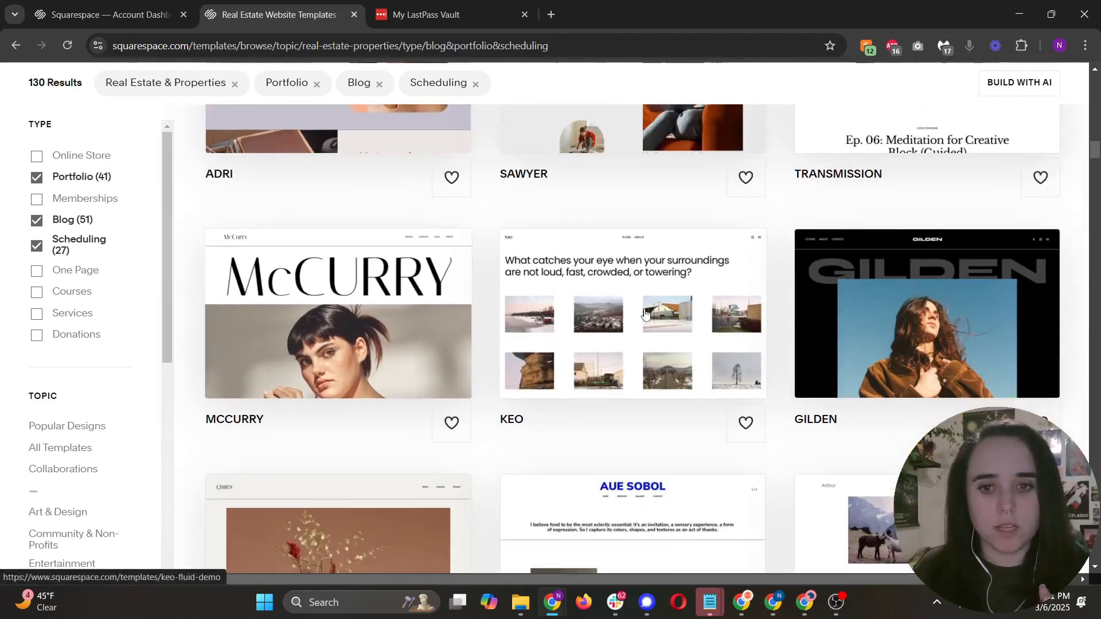
scroll(645, 312, "down", 3)
scroll(645, 312, "down", 12)
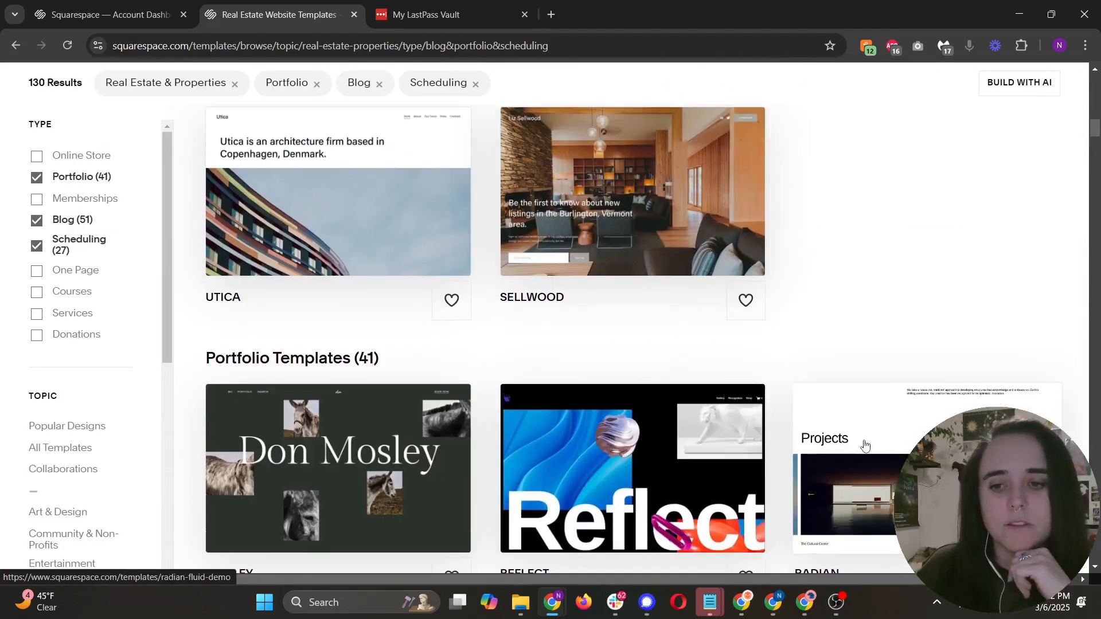
left_click(864, 446)
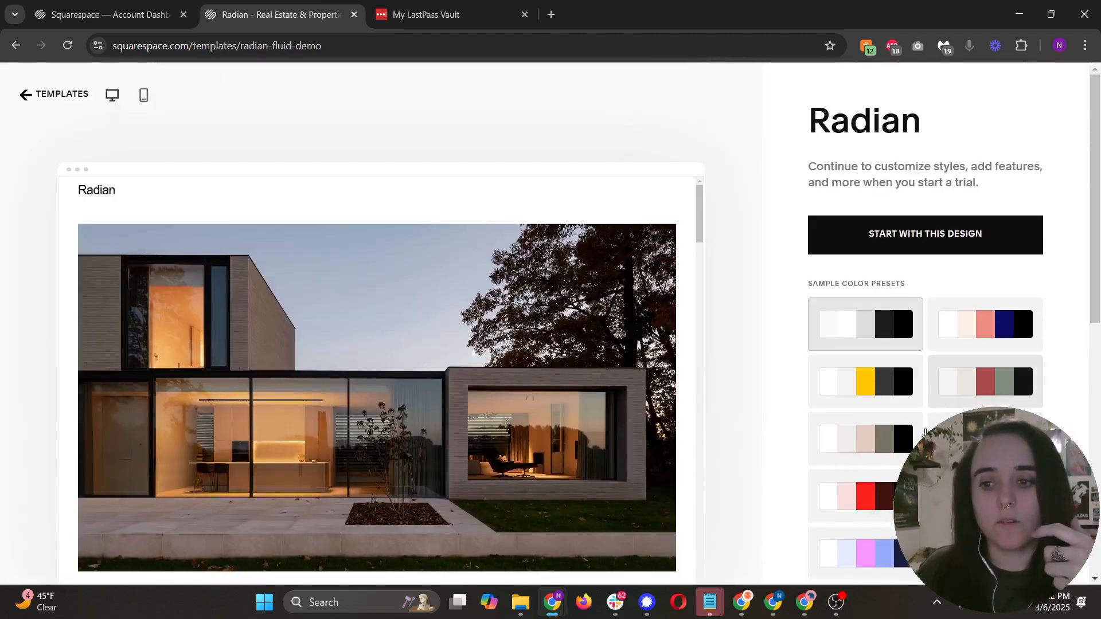
Apply the sample color preset with cream, coral and navy to the Radian template and start a site with this design
scroll(889, 498, "down", 3)
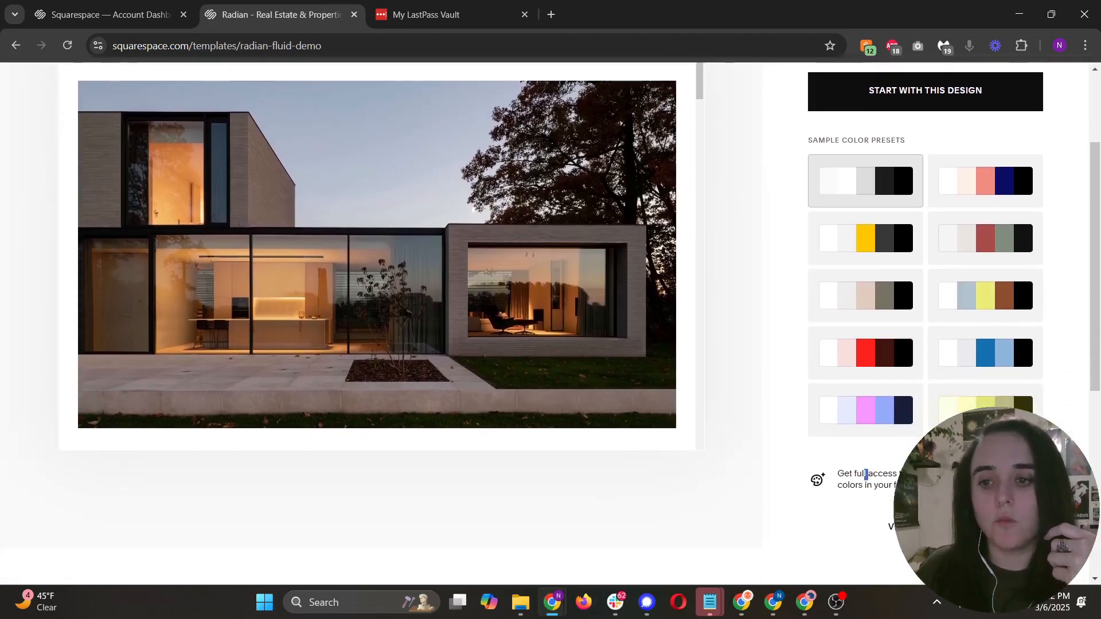
left_click_drag(866, 474, 917, 485)
left_click(919, 488)
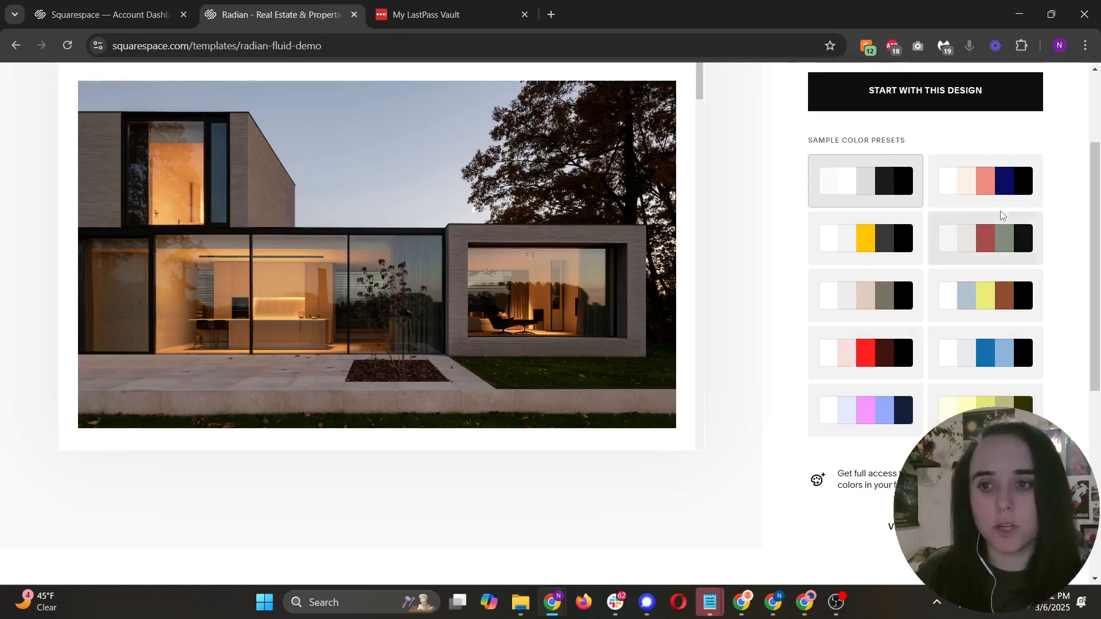
left_click(970, 180)
scroll(842, 524, "up", 1)
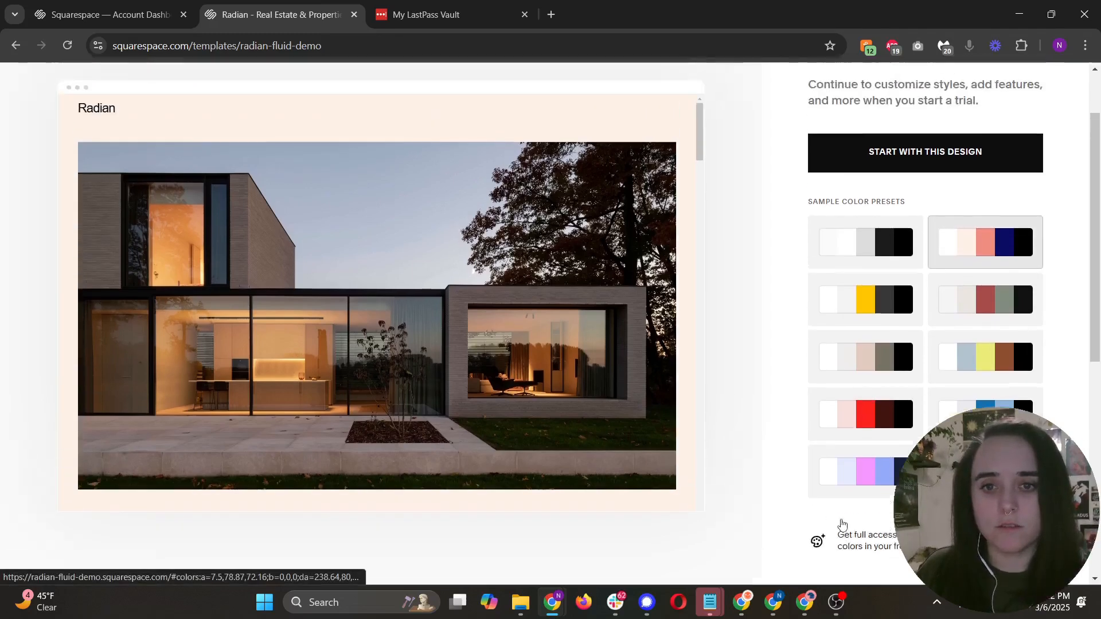
scroll(842, 523, "up", 2)
left_click(843, 234)
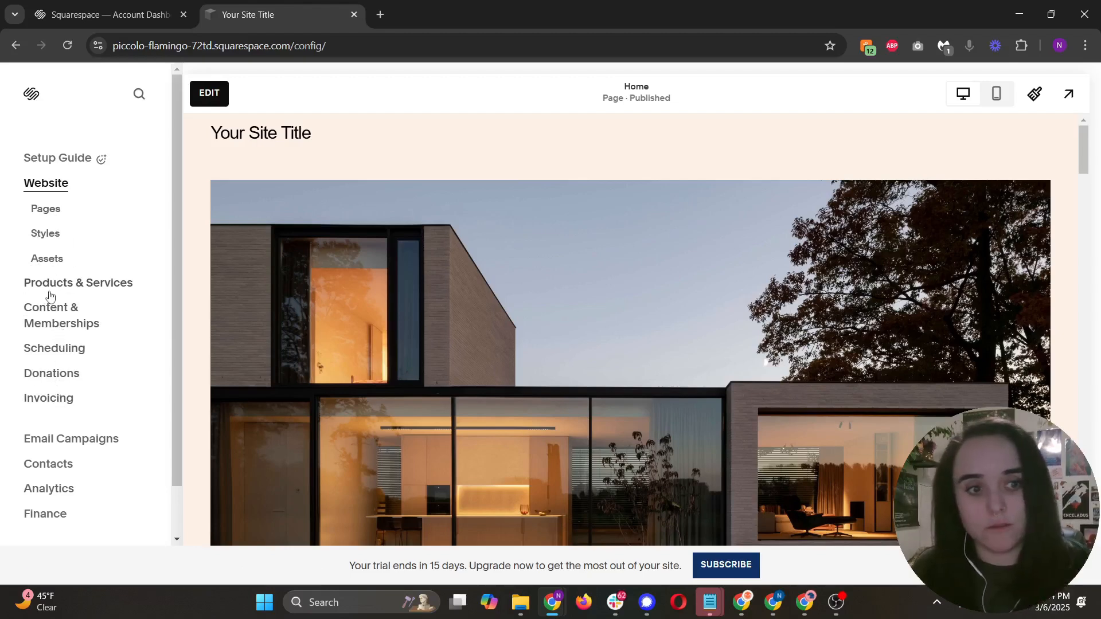
Look over the site's management sections and preview the home page in mobile view before returning to desktop view
scroll(66, 304, "down", 1)
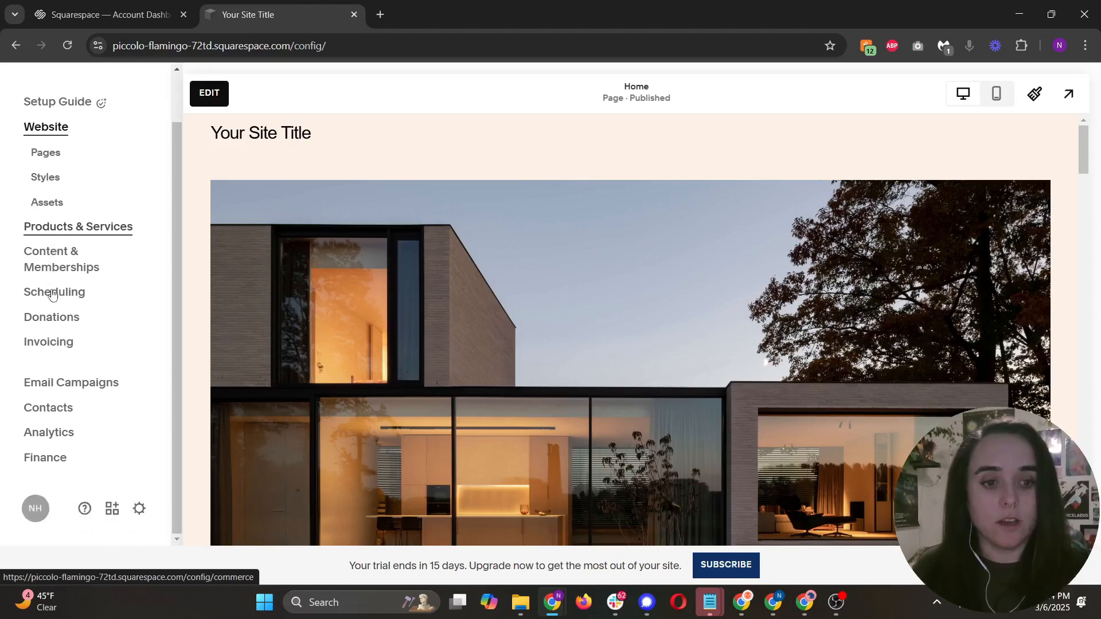
scroll(84, 326, "up", 1)
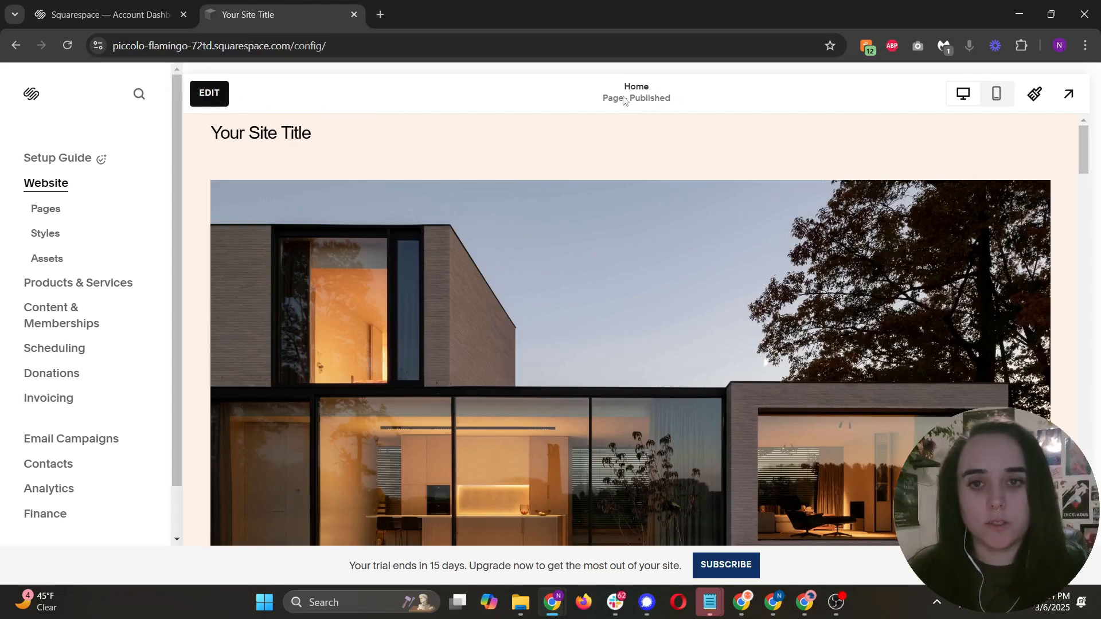
left_click(998, 98)
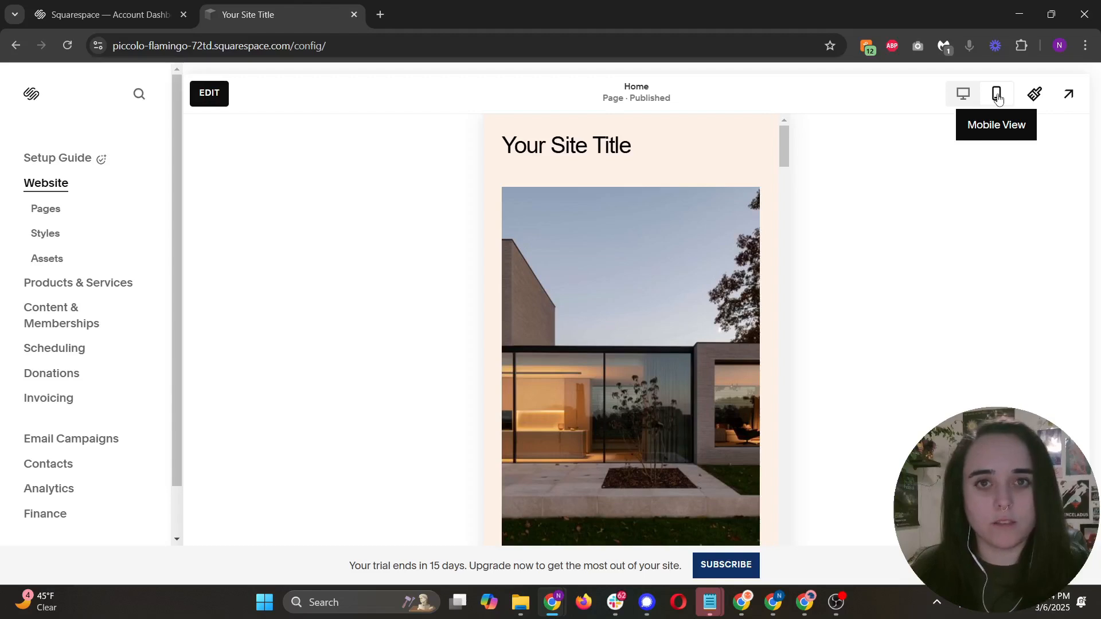
left_click(966, 100)
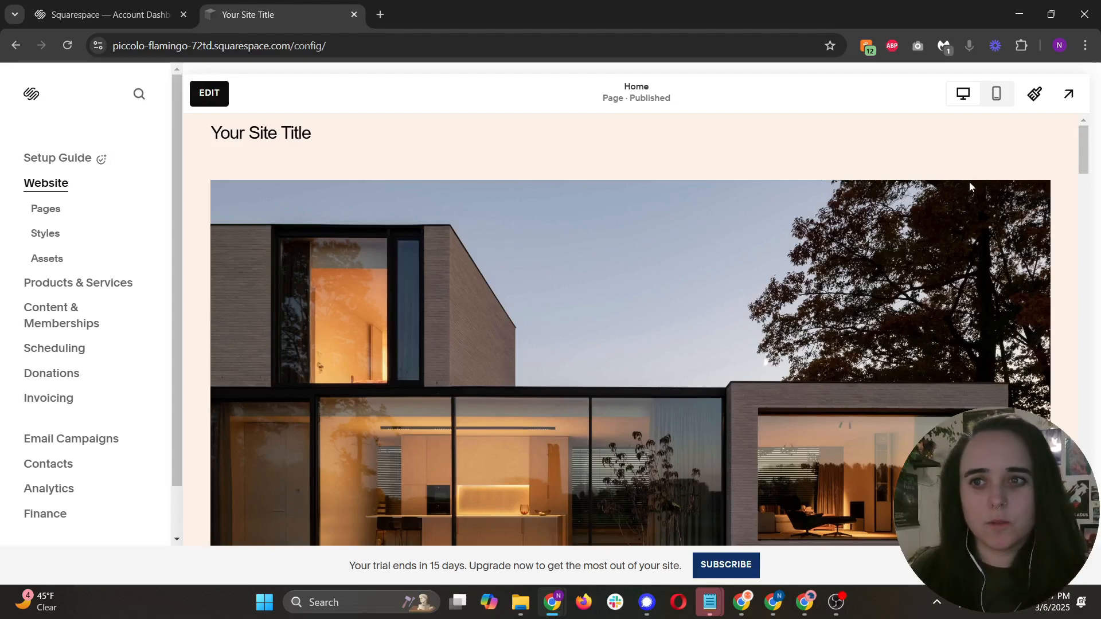
Open the site styles and apply the sans-serif Dela Gothic One and Epilogue font pack to the site
left_click(1034, 95)
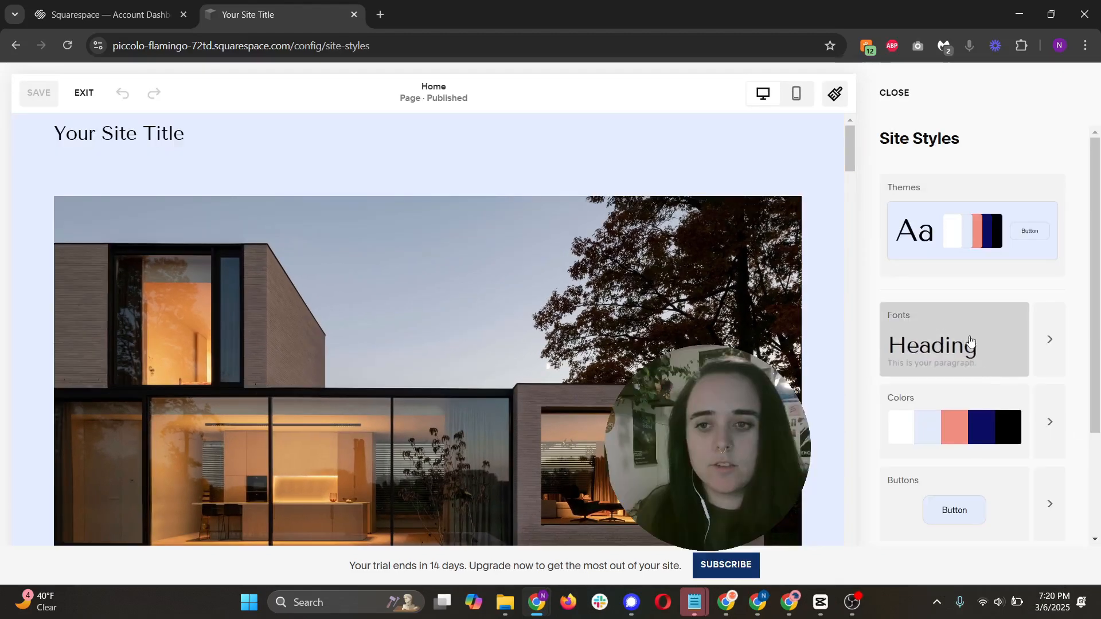
scroll(966, 338, "down", 1)
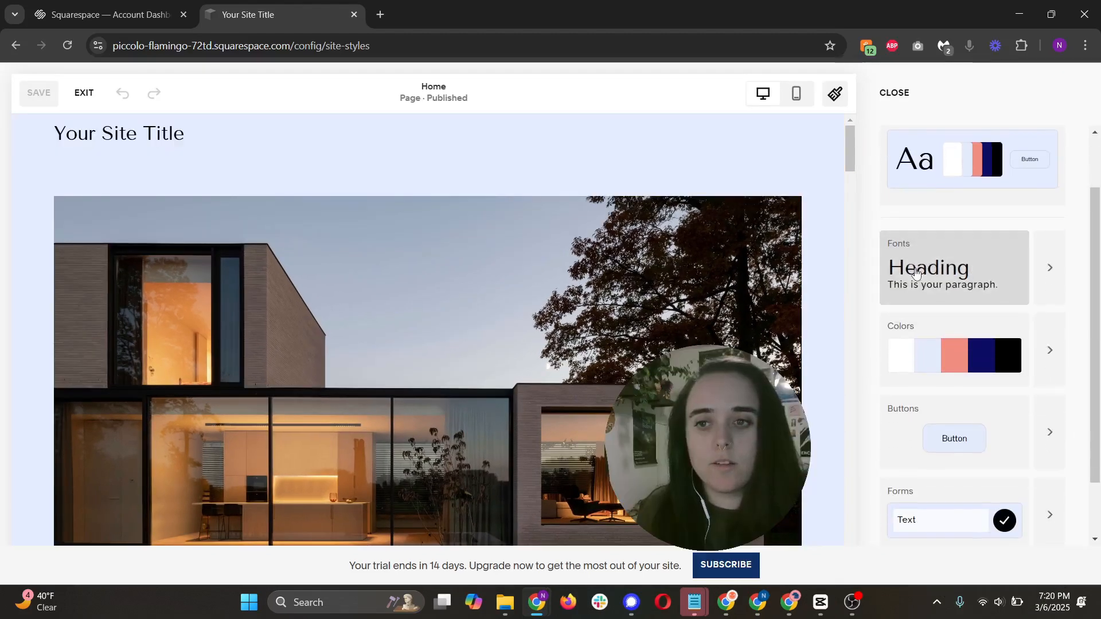
scroll(955, 275, "down", 1)
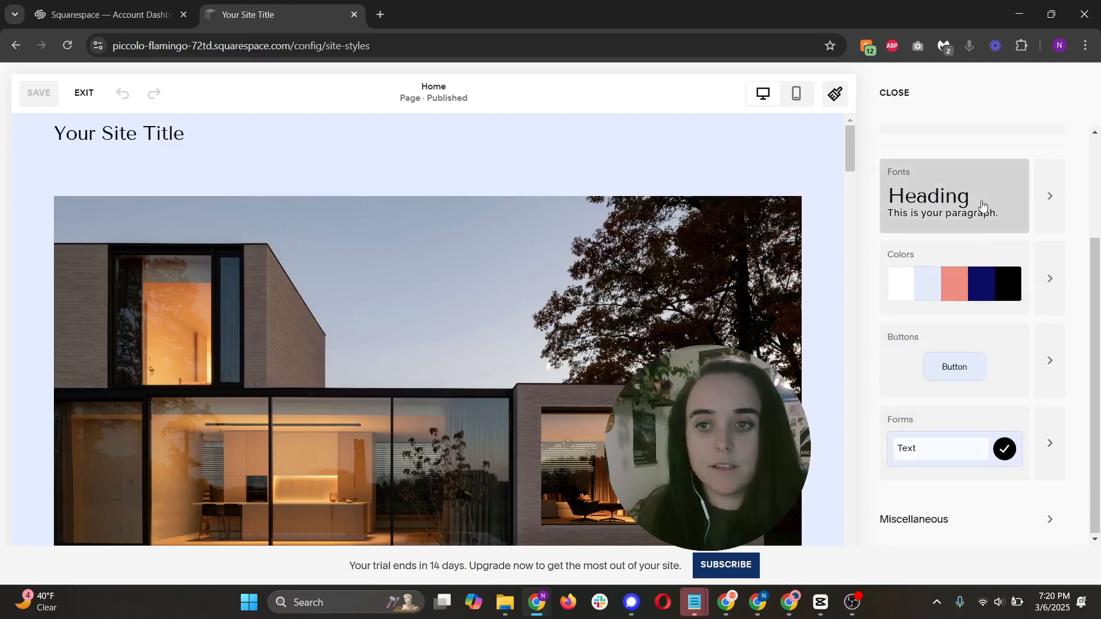
left_click(1050, 196)
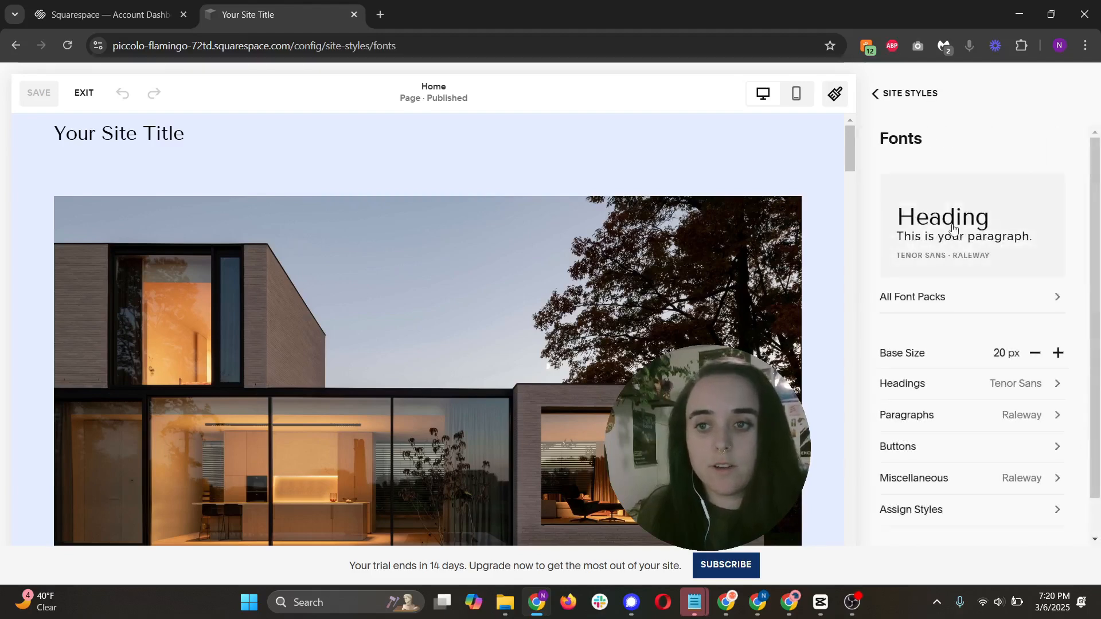
scroll(953, 230, "down", 1)
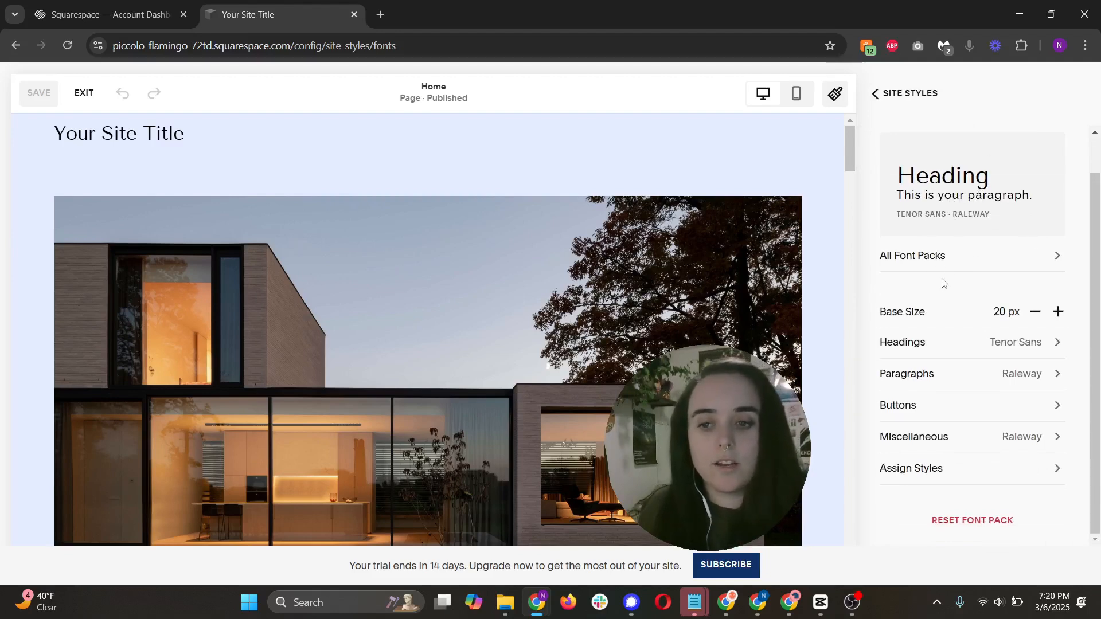
left_click(951, 208)
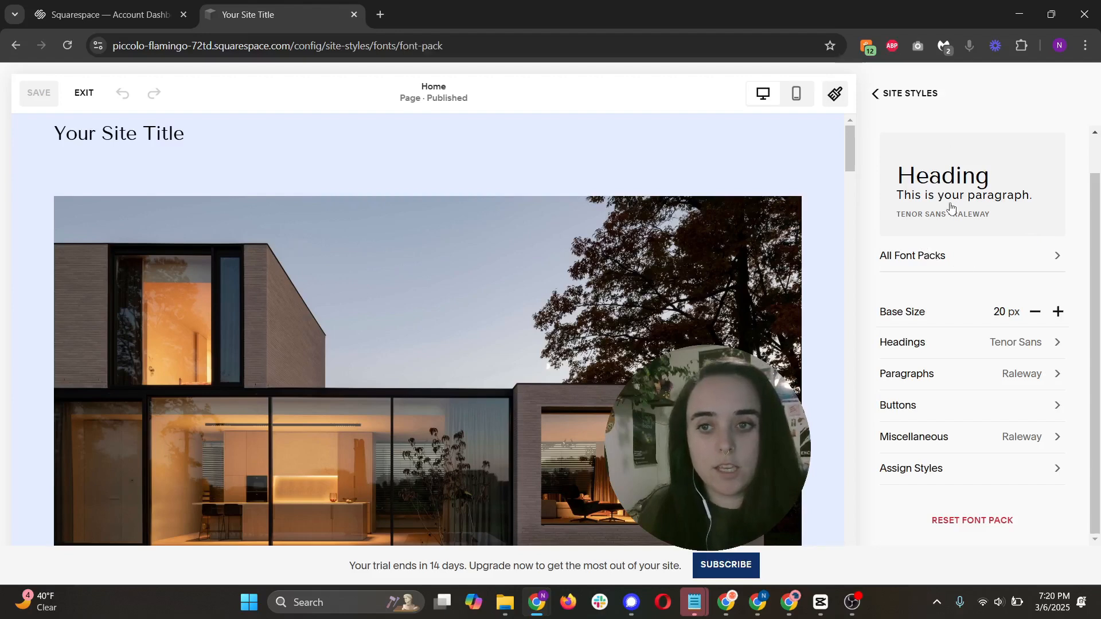
scroll(961, 189, "down", 2)
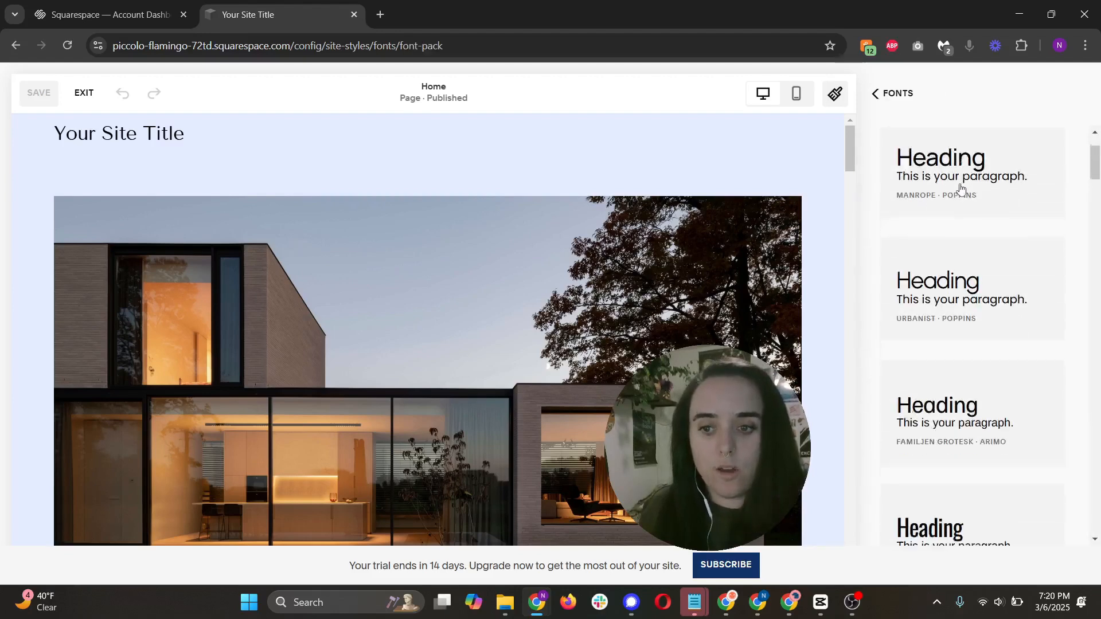
scroll(962, 195, "down", 5)
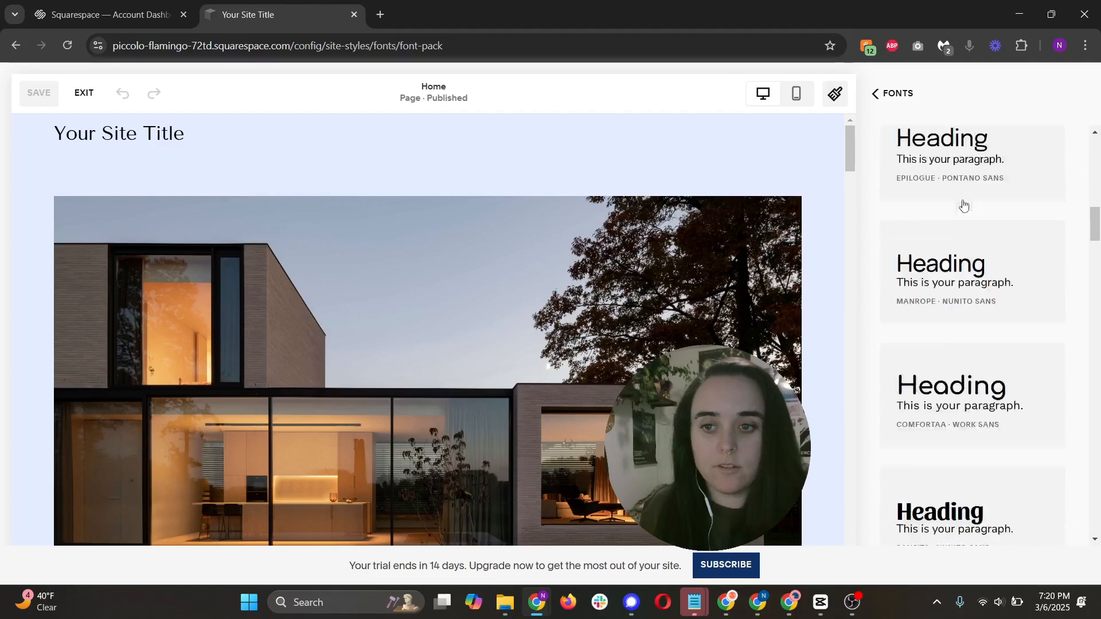
scroll(963, 206, "down", 8)
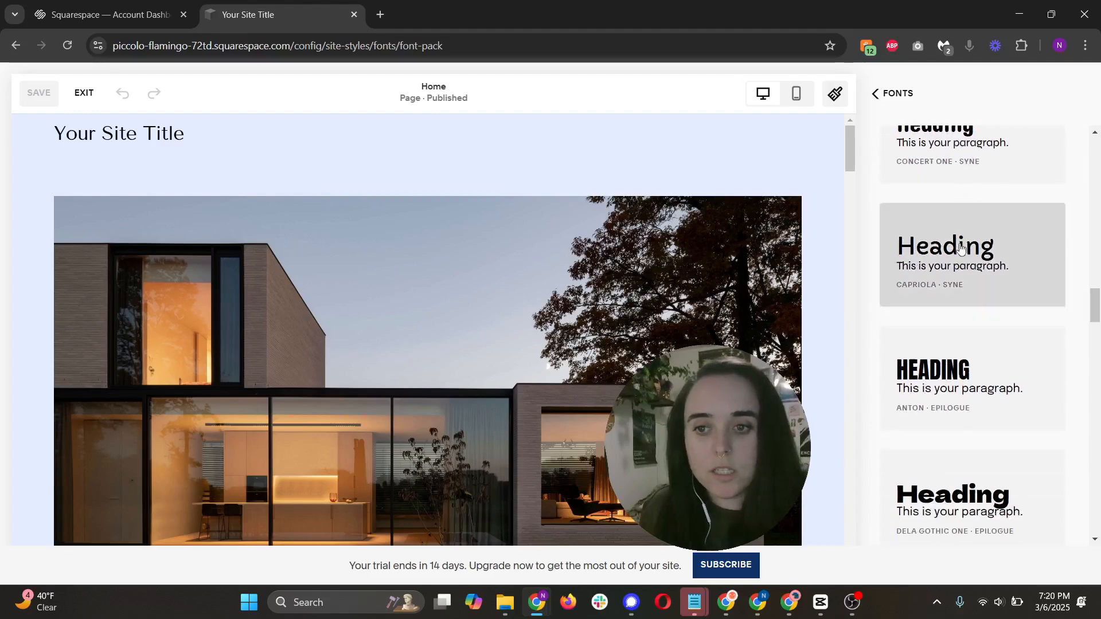
left_click(987, 496)
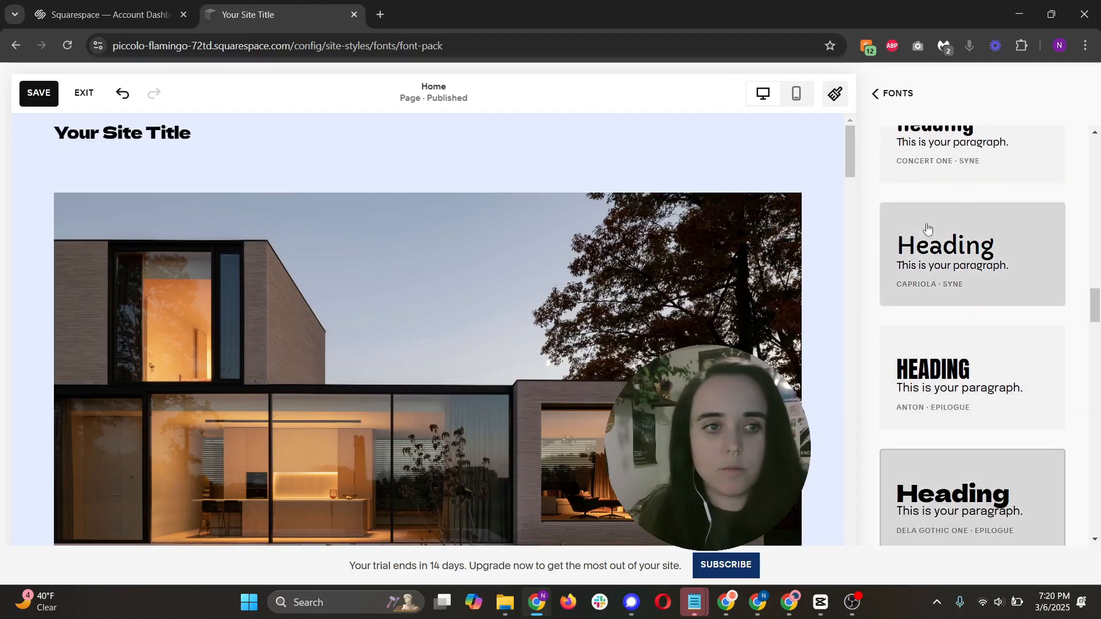
Look through the Serif, Mixed and Sans-serif font pack categories and return to the font settings
scroll(935, 218, "up", 13)
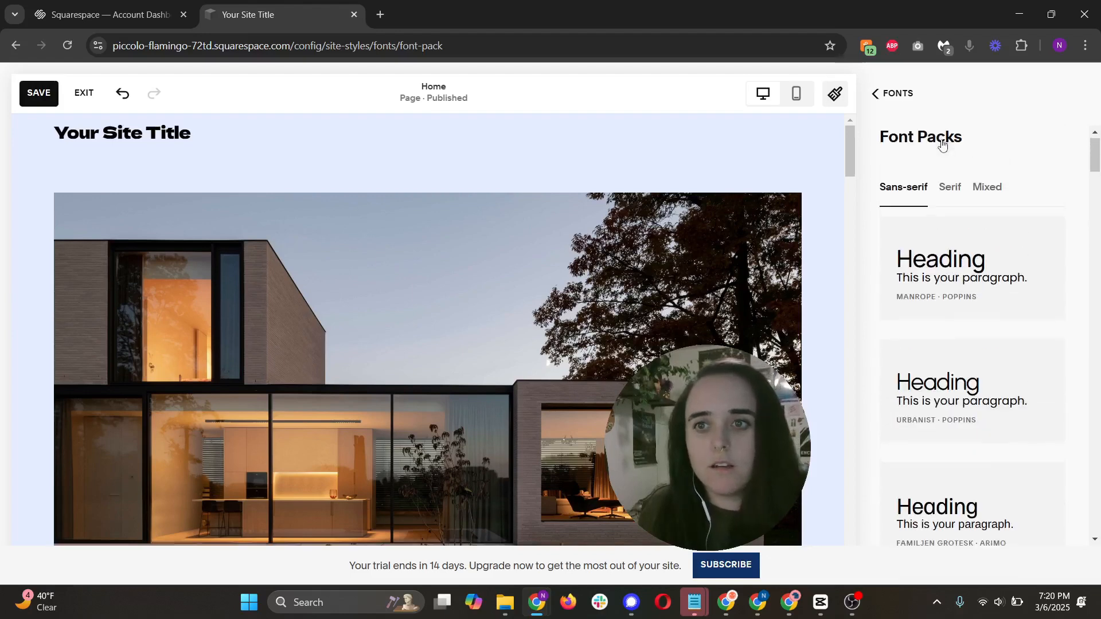
left_click(948, 188)
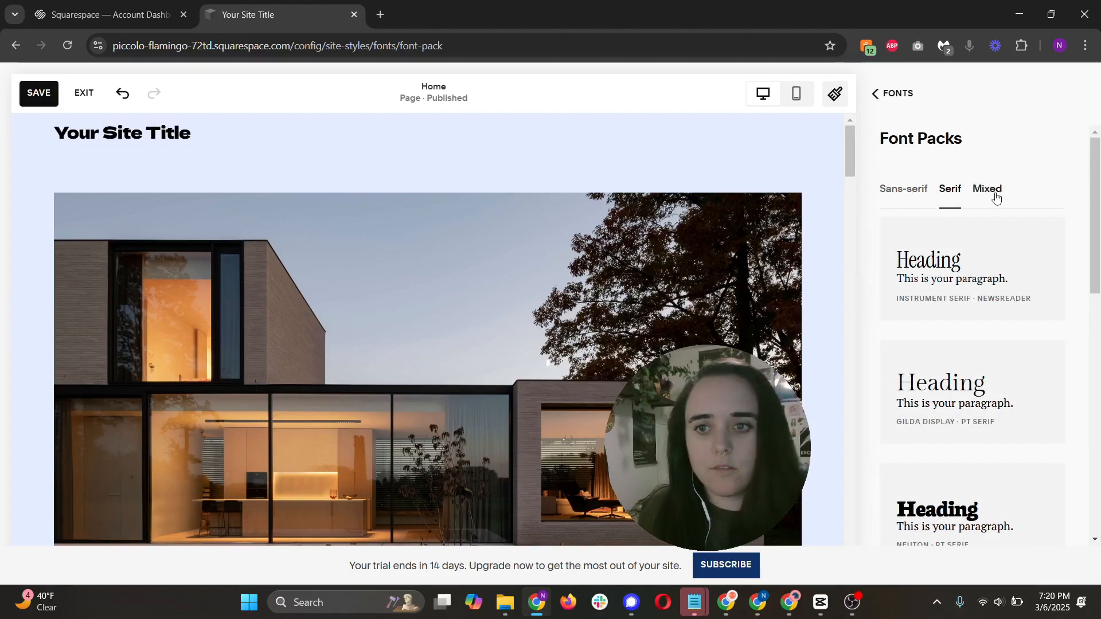
left_click(920, 191)
left_click(987, 190)
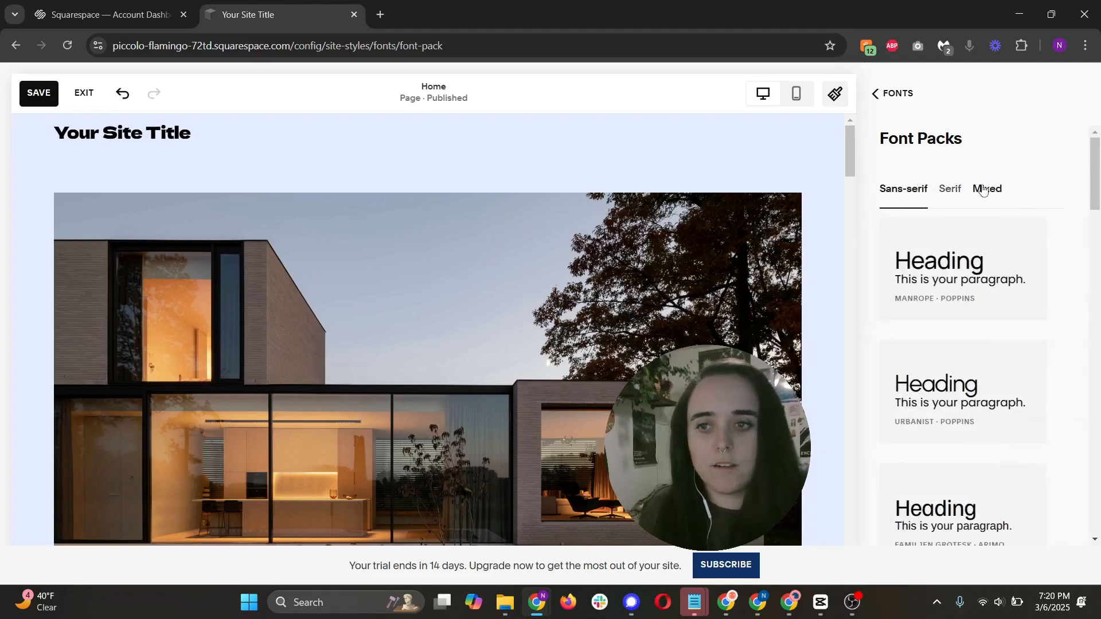
left_click(909, 190)
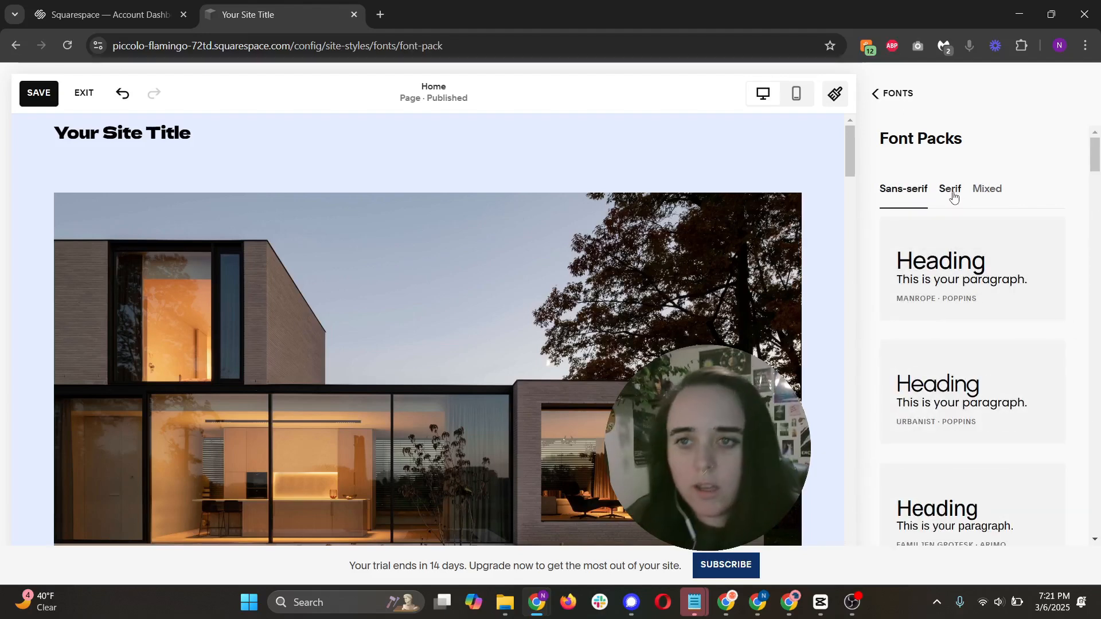
left_click(895, 103)
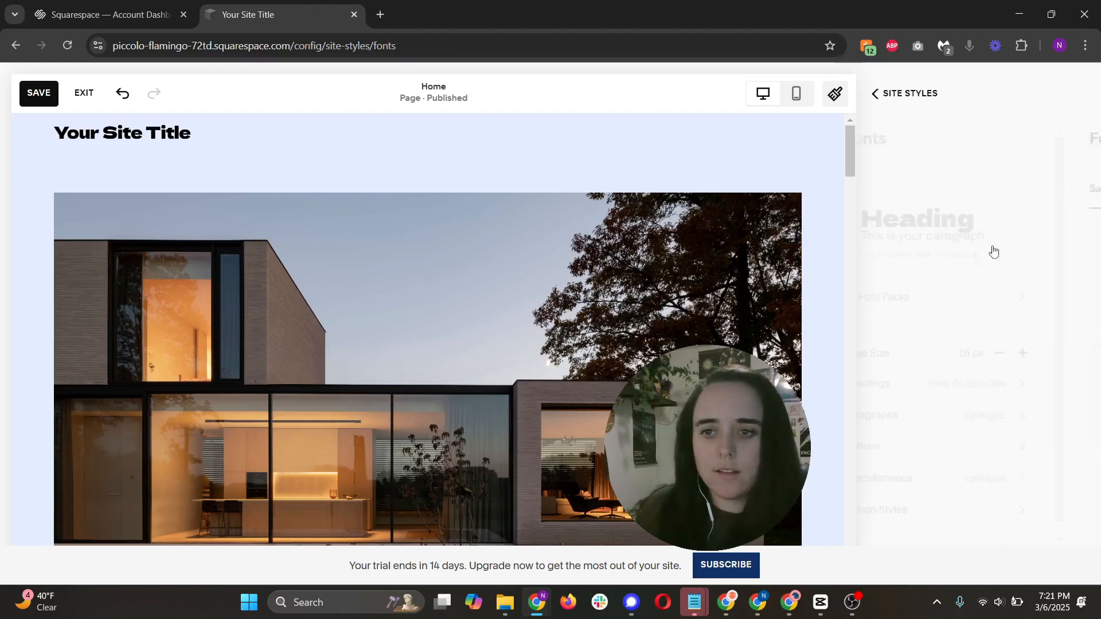
Browse the available fonts for the headings and close the font list without choosing another one
left_click(999, 387)
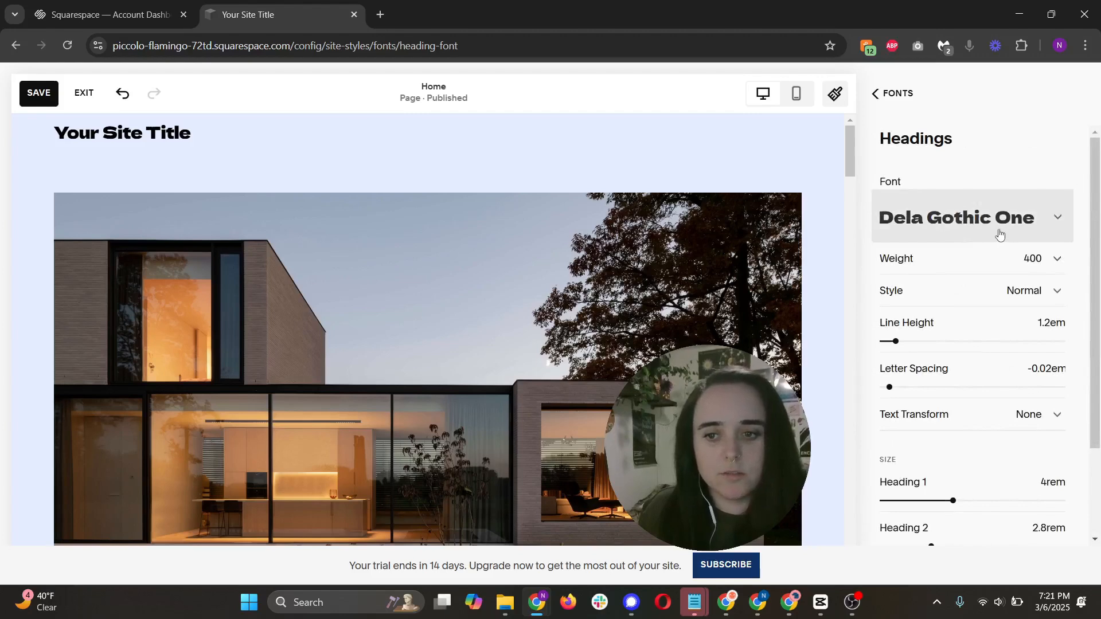
left_click(999, 234)
scroll(947, 367, "down", 10)
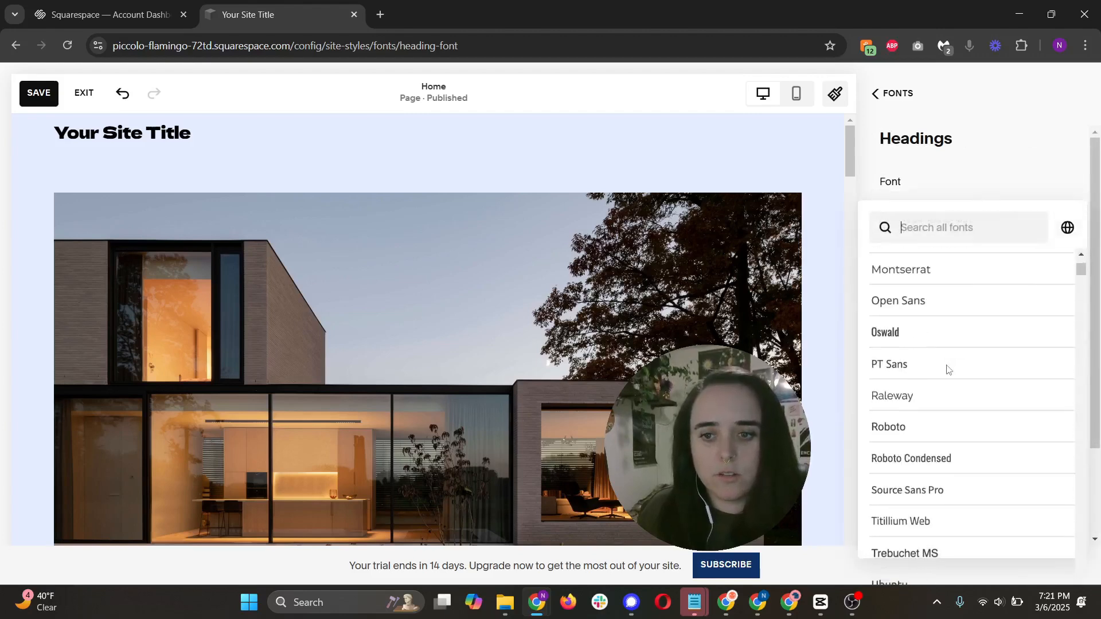
scroll(947, 370, "down", 15)
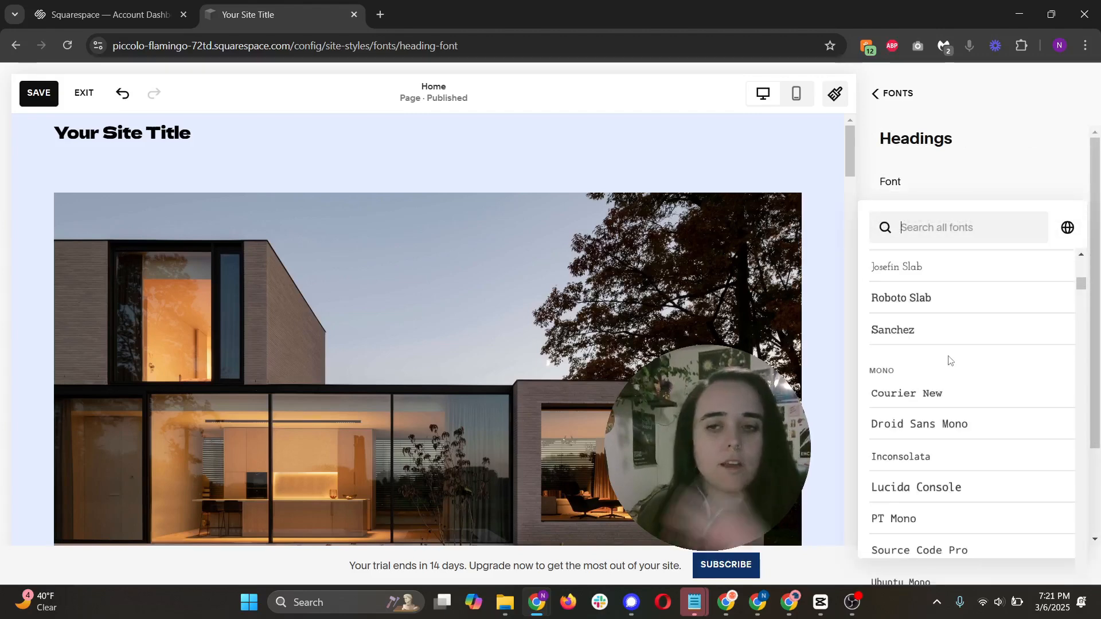
scroll(949, 361, "up", 4)
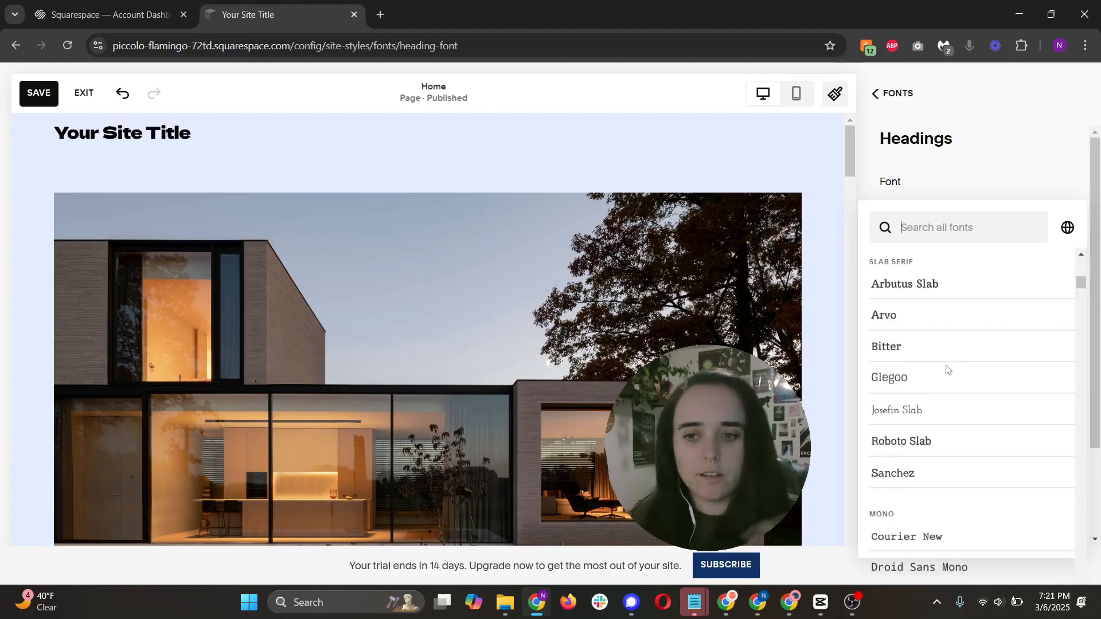
left_click(1043, 185)
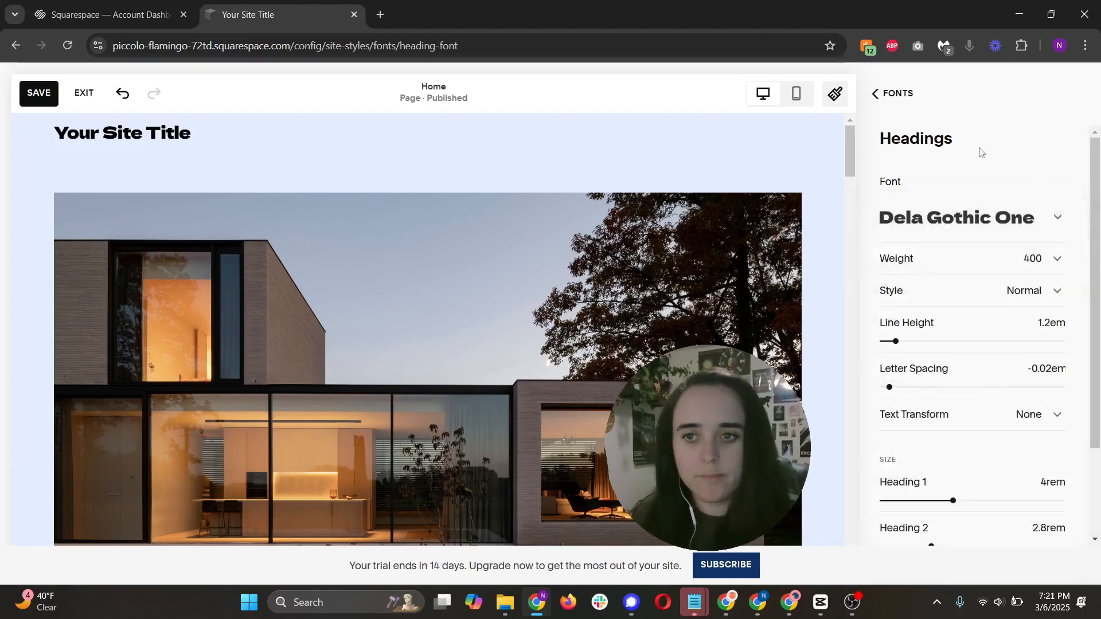
Check the weight, style and text transform options offered for the headings
left_click(989, 268)
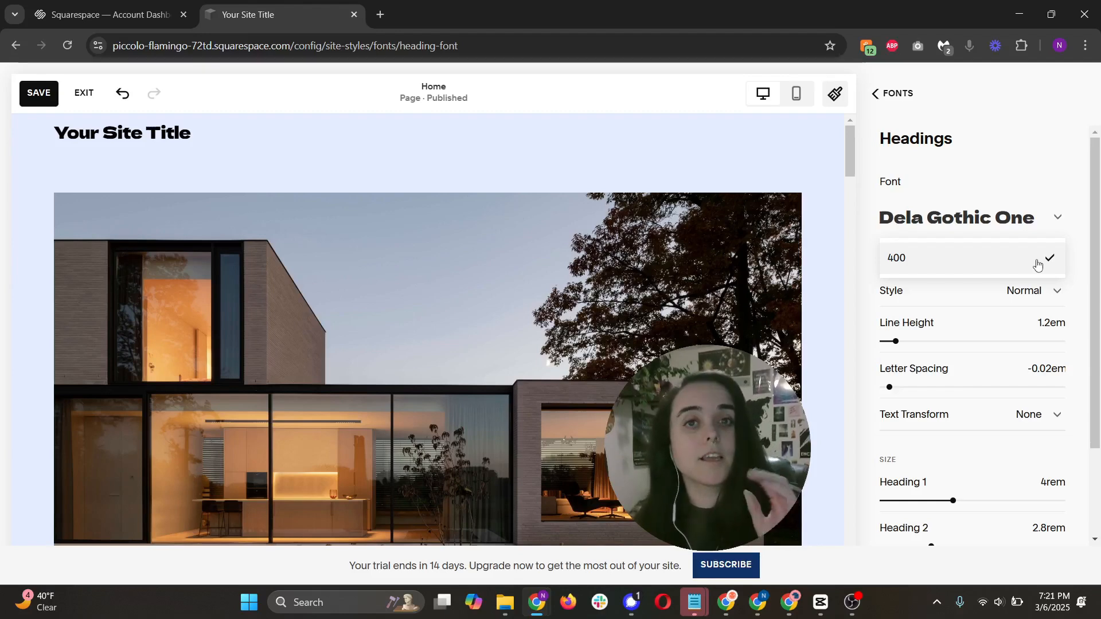
left_click(1031, 198)
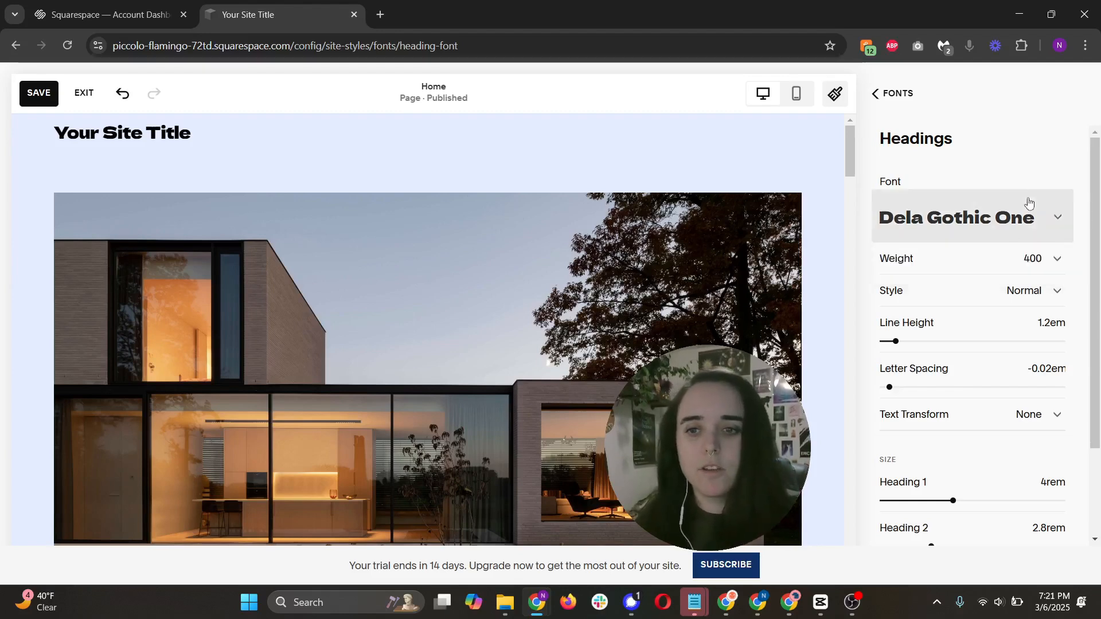
left_click(990, 296)
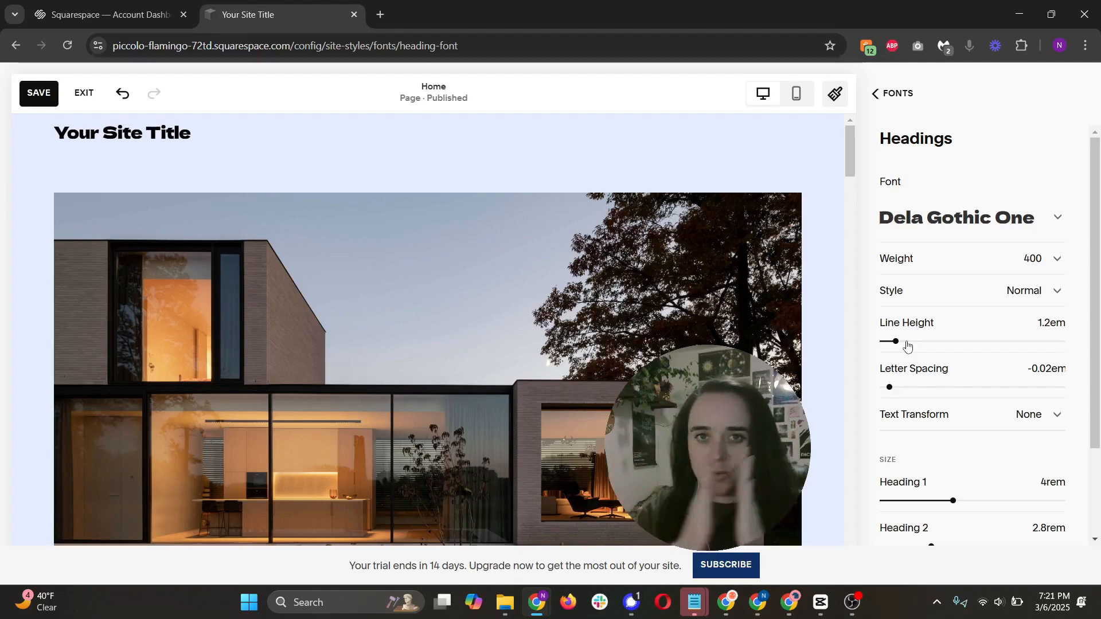
left_click(949, 416)
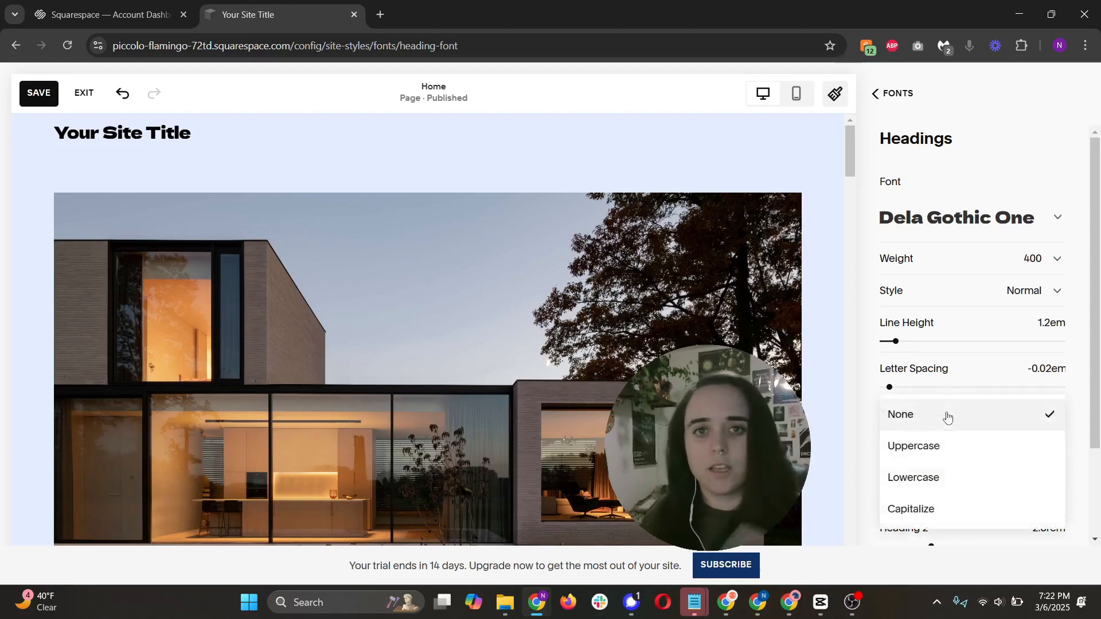
left_click(980, 181)
Set the Heading 2 size to 2.4rem and return to the font settings
scroll(986, 287, "down", 2)
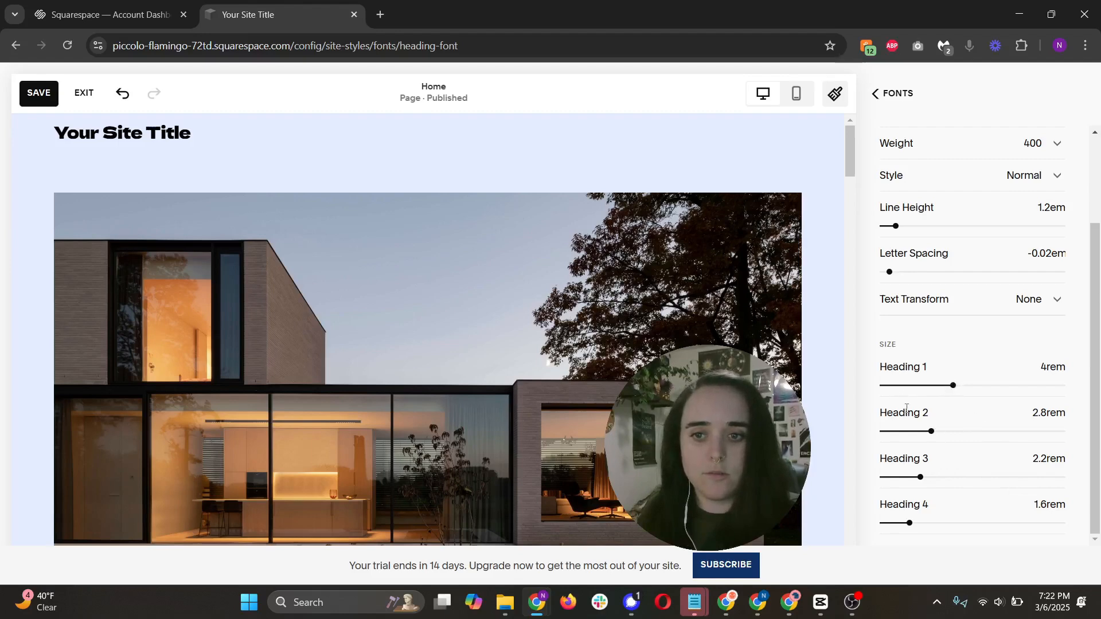
scroll(568, 315, "down", 8)
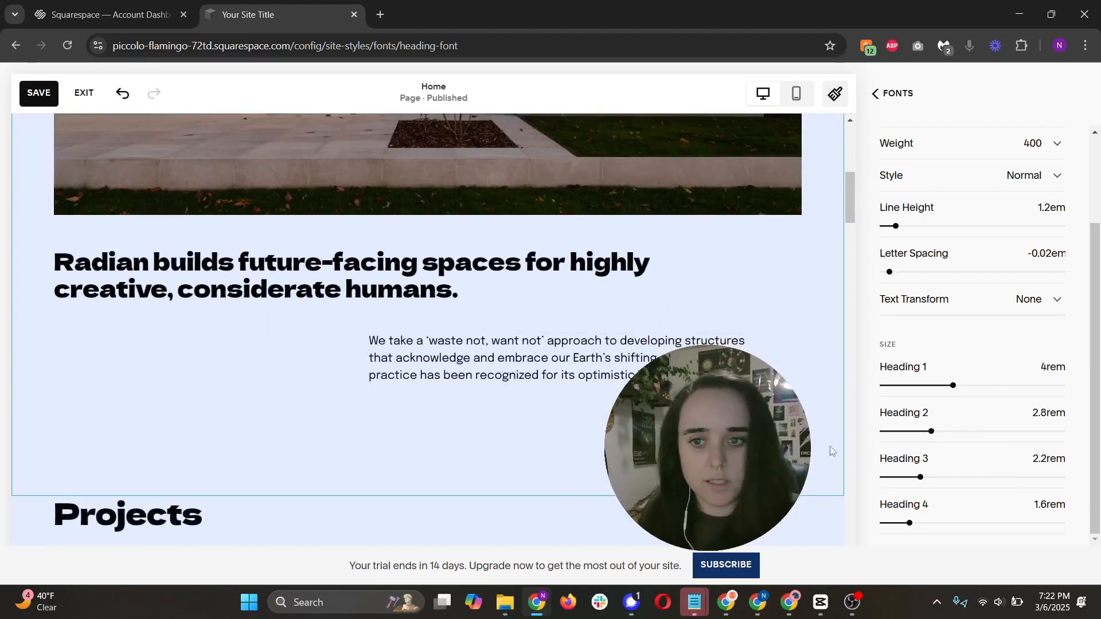
mouse_move(930, 432)
left_mouse_down()
mouse_move(900, 434)
mouse_move(924, 432)
left_mouse_up()
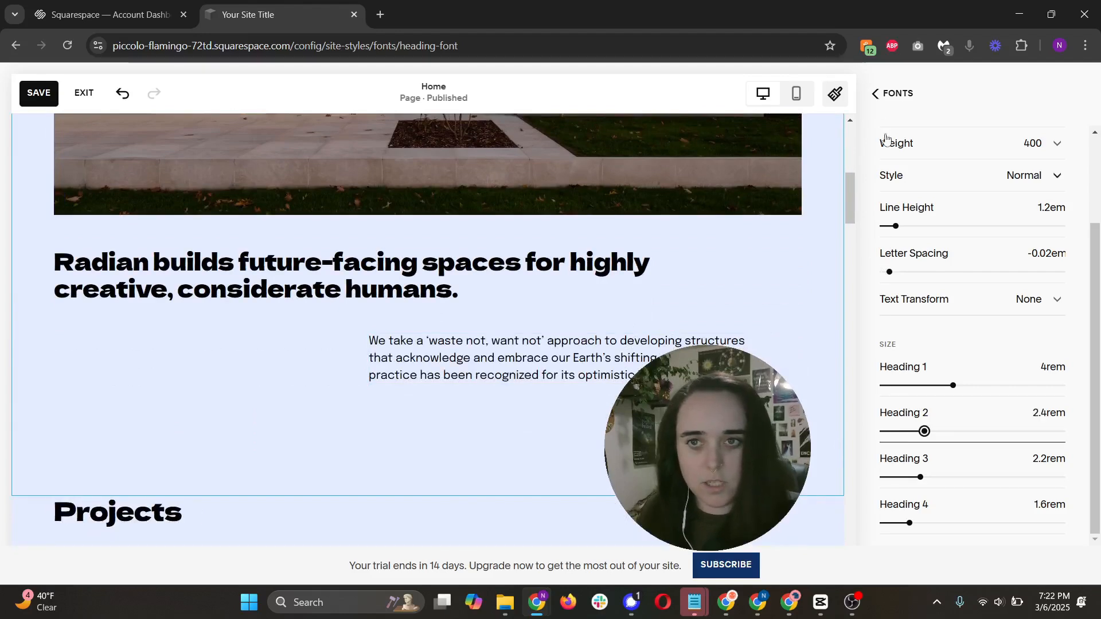
left_click(878, 94)
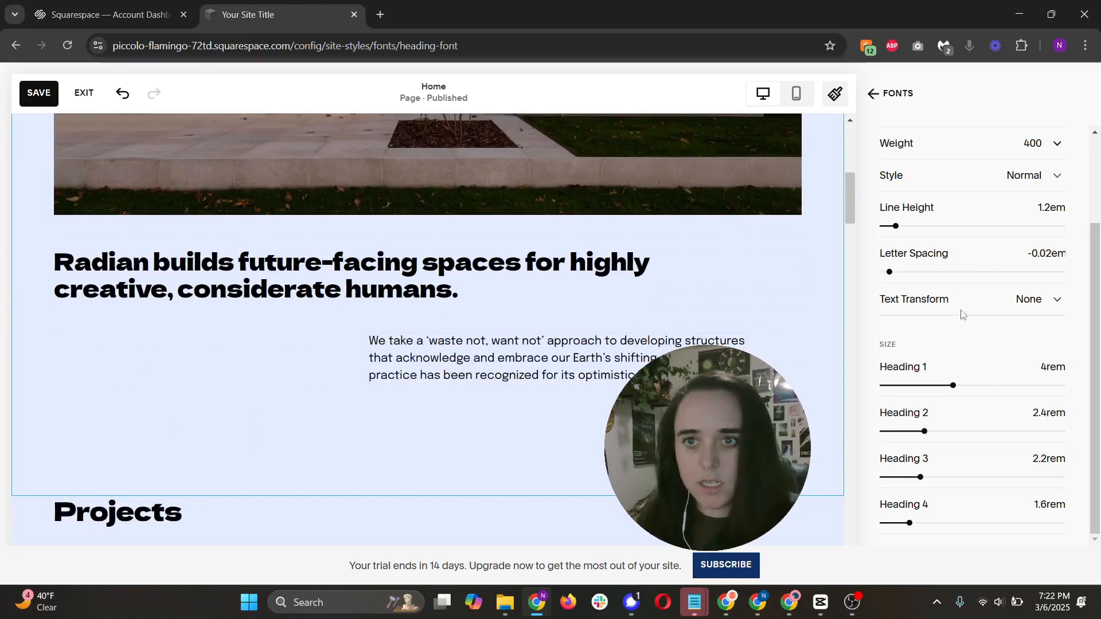
Review the paragraph font, spacing and size settings and return to the font settings
scroll(976, 381, "down", 1)
left_click(976, 380)
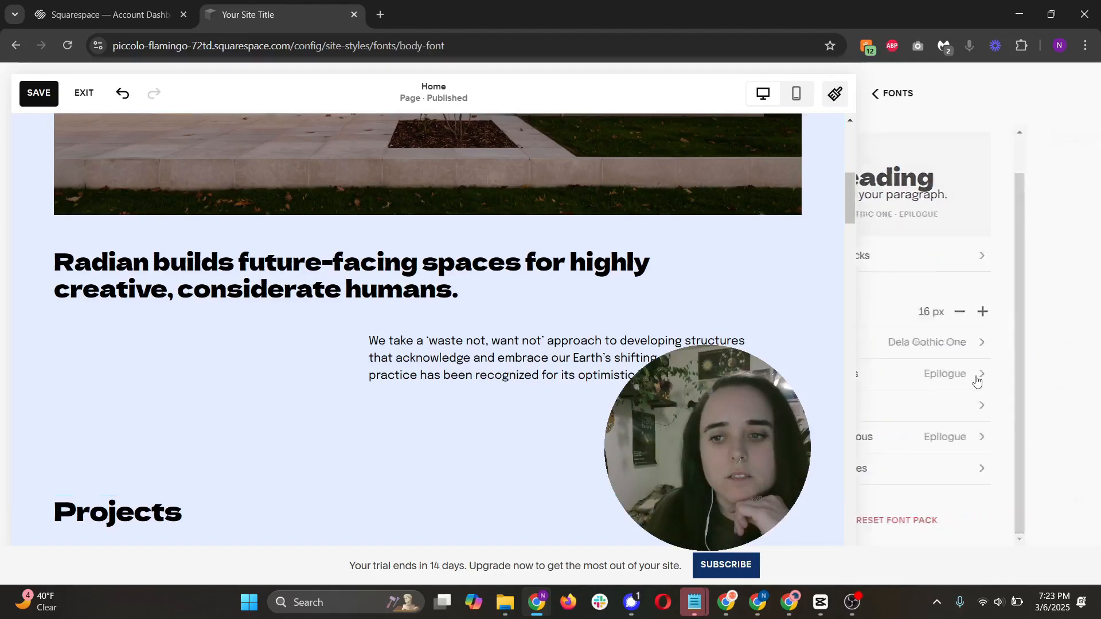
scroll(977, 274, "down", 1)
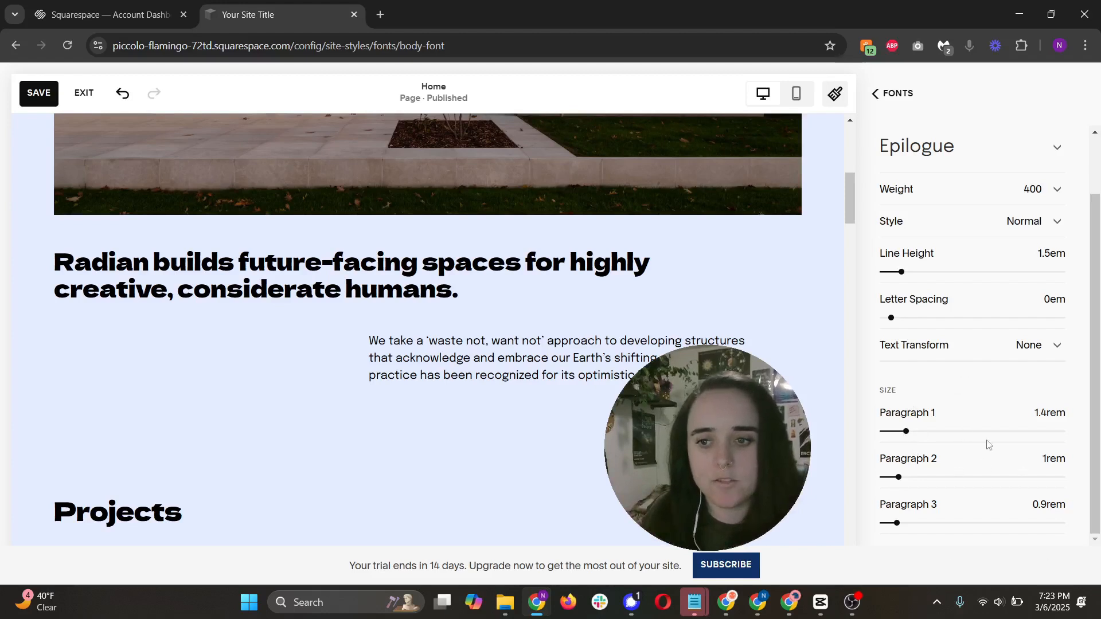
scroll(982, 453, "up", 1)
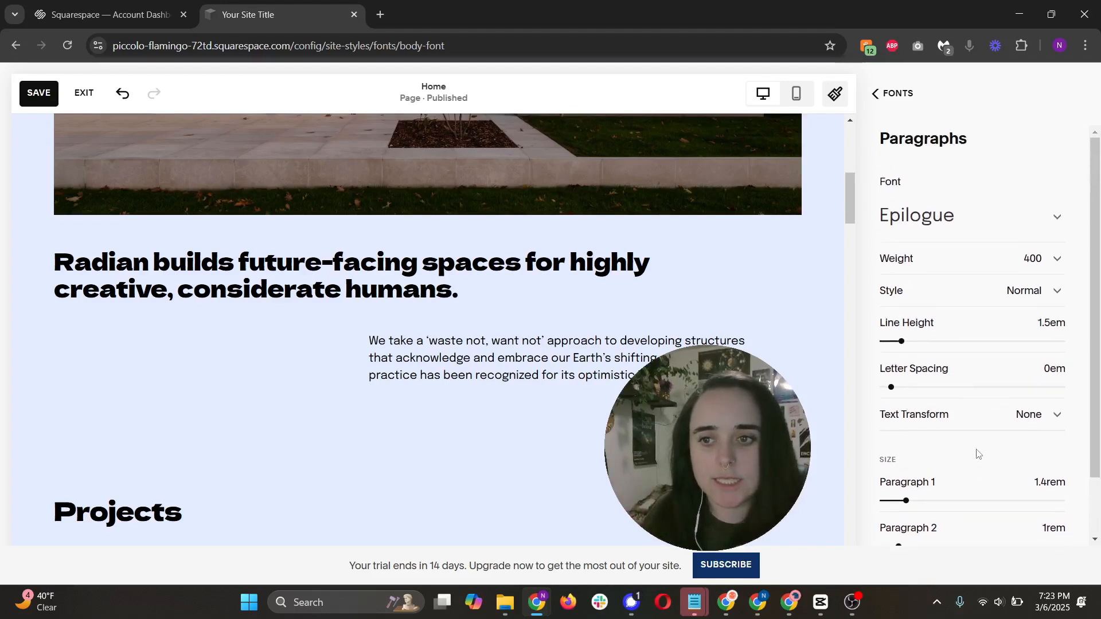
left_click(877, 94)
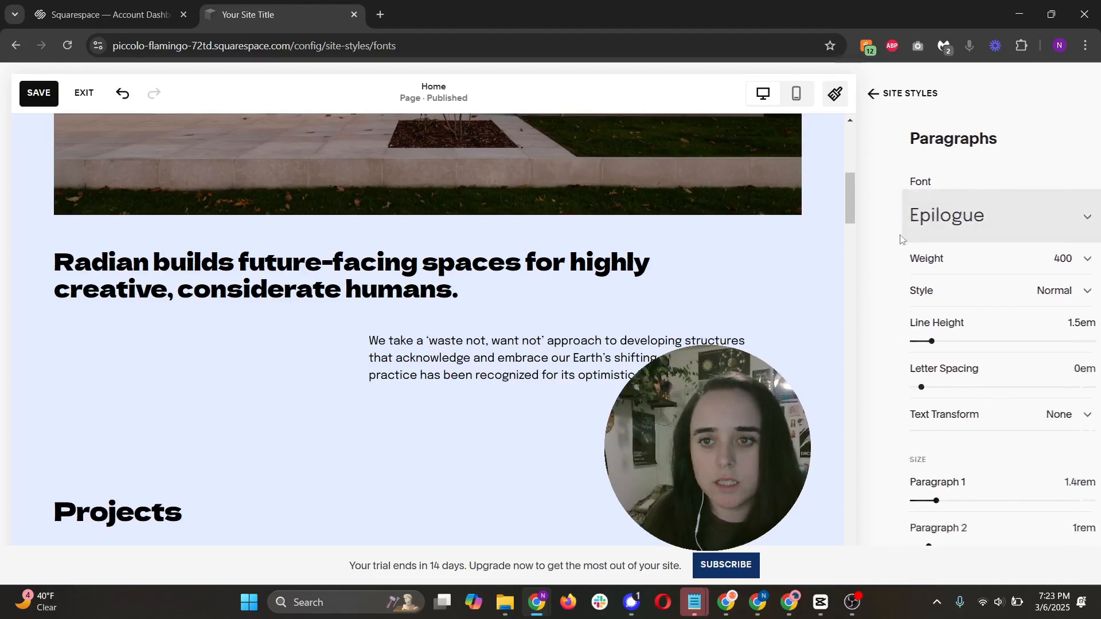
Open the button font settings and examine the Read More buttons under Projects on the home page
left_click(962, 446)
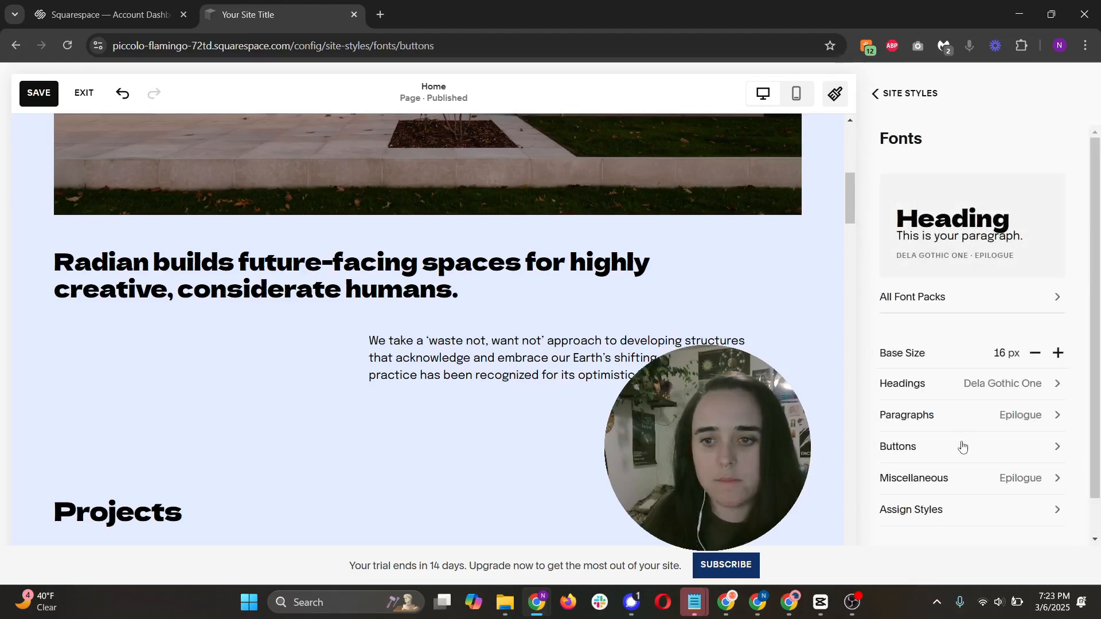
scroll(710, 334, "down", 7)
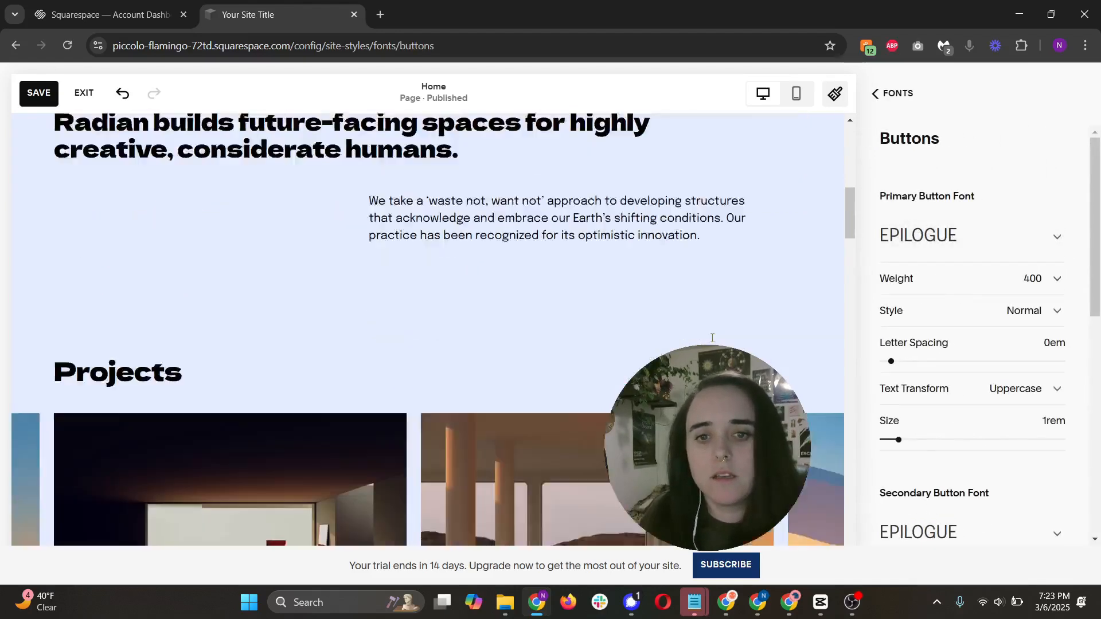
scroll(710, 335, "down", 4)
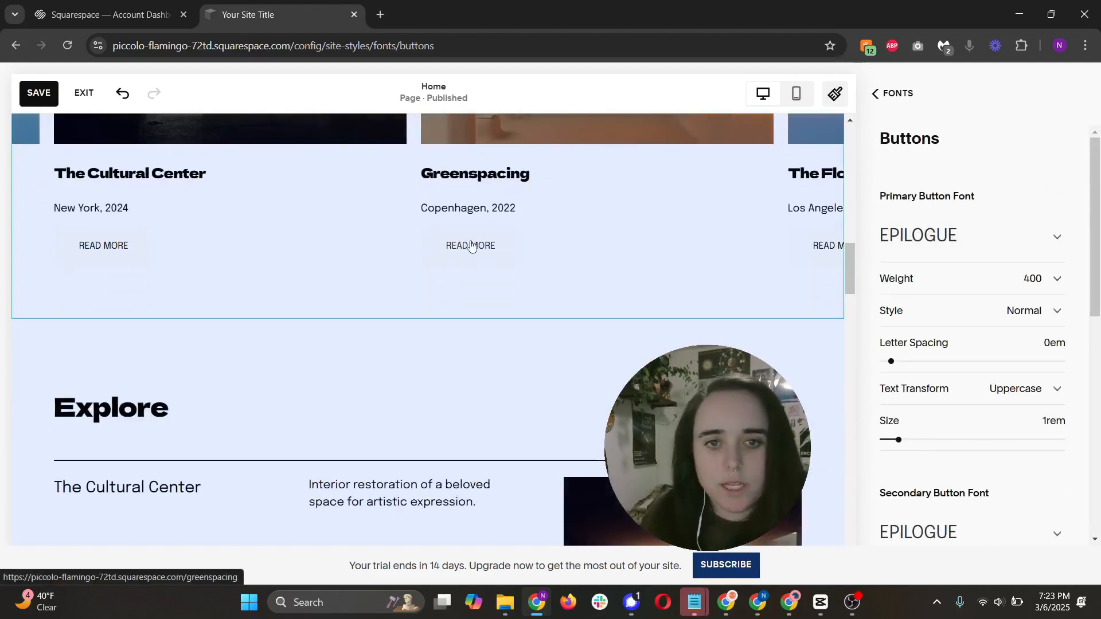
Set the primary button font to Montserrat
left_click(971, 243)
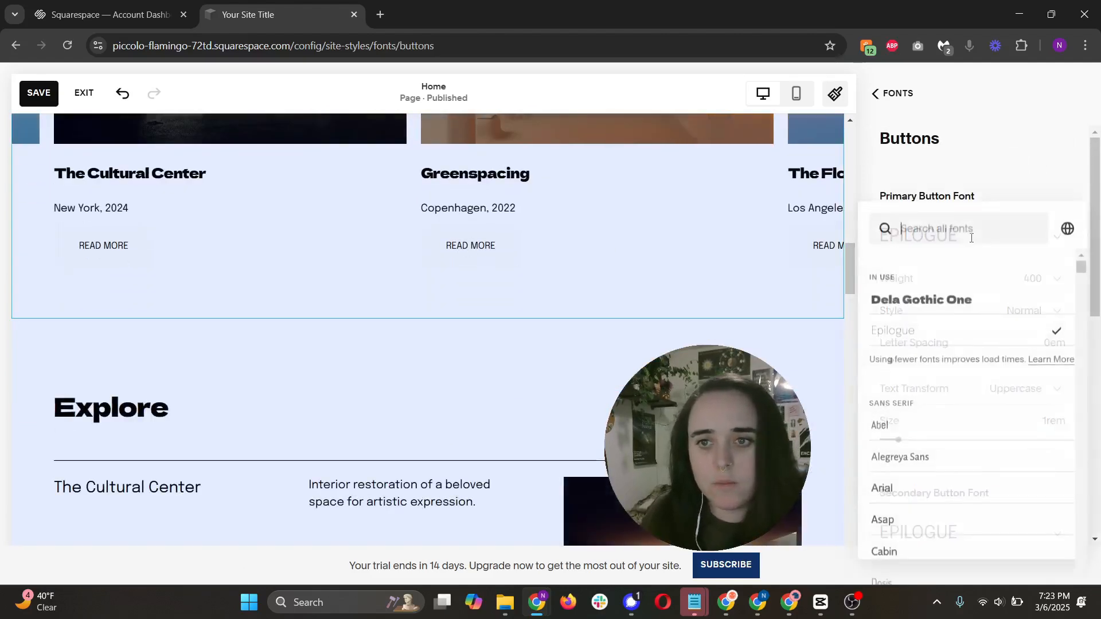
scroll(941, 428, "down", 5)
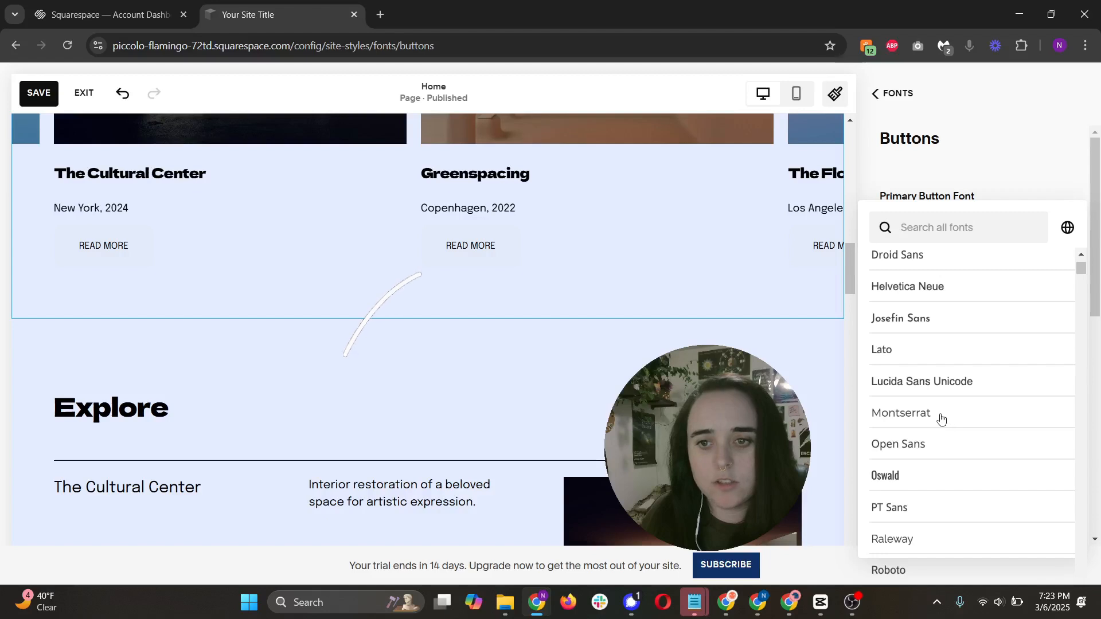
left_click(941, 418)
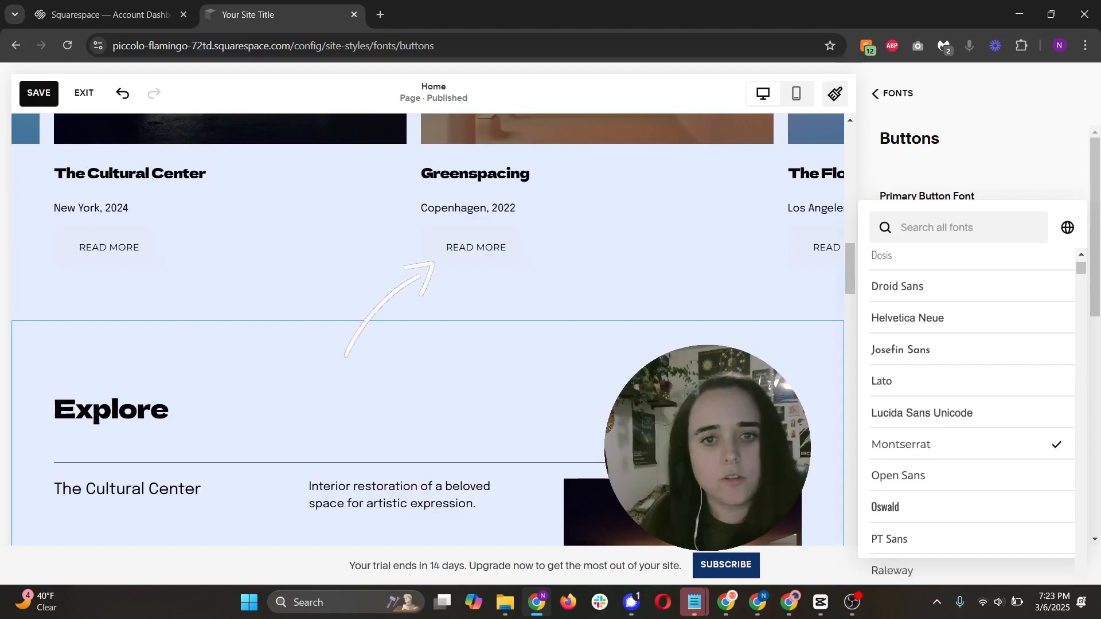
left_click(1049, 191)
Try the weights 100 and 700 on the primary button font and set it back to 400
left_click(980, 282)
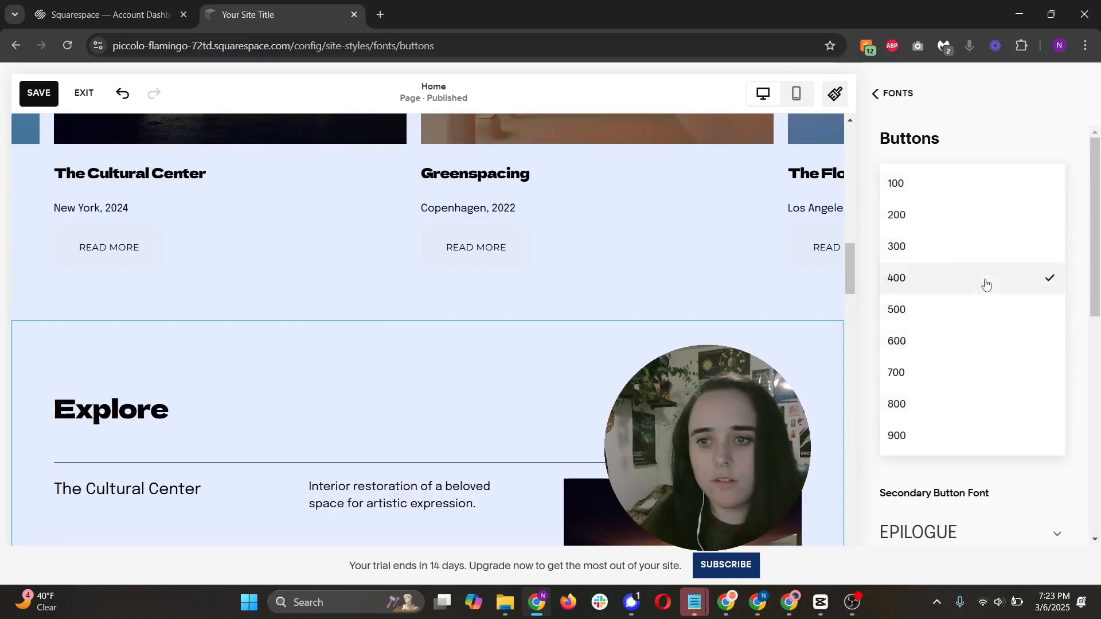
left_click(996, 191)
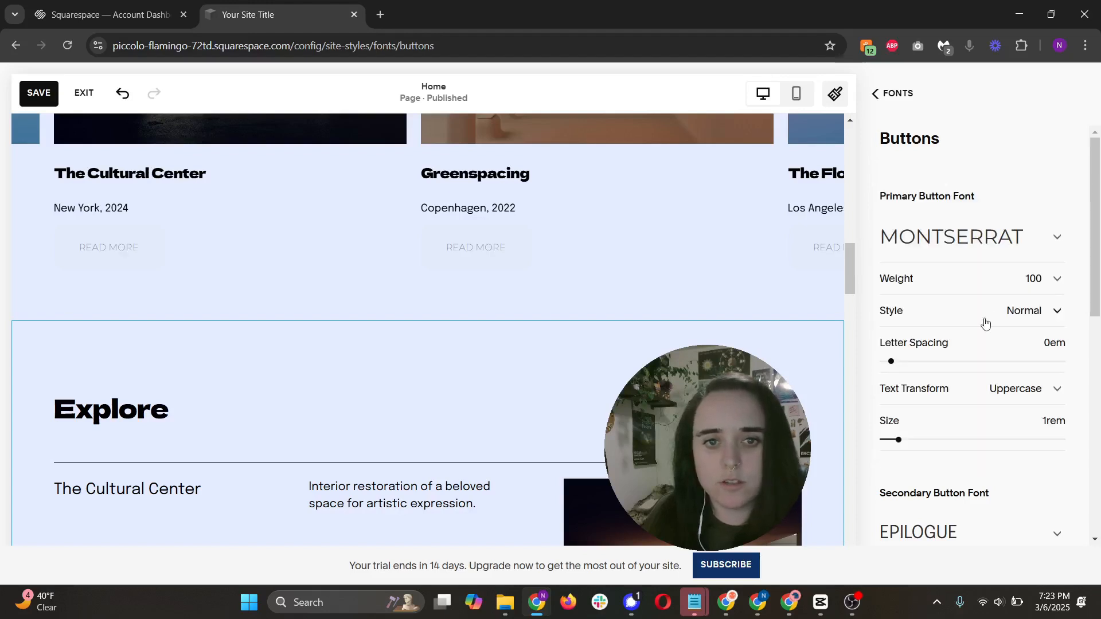
left_click(995, 281)
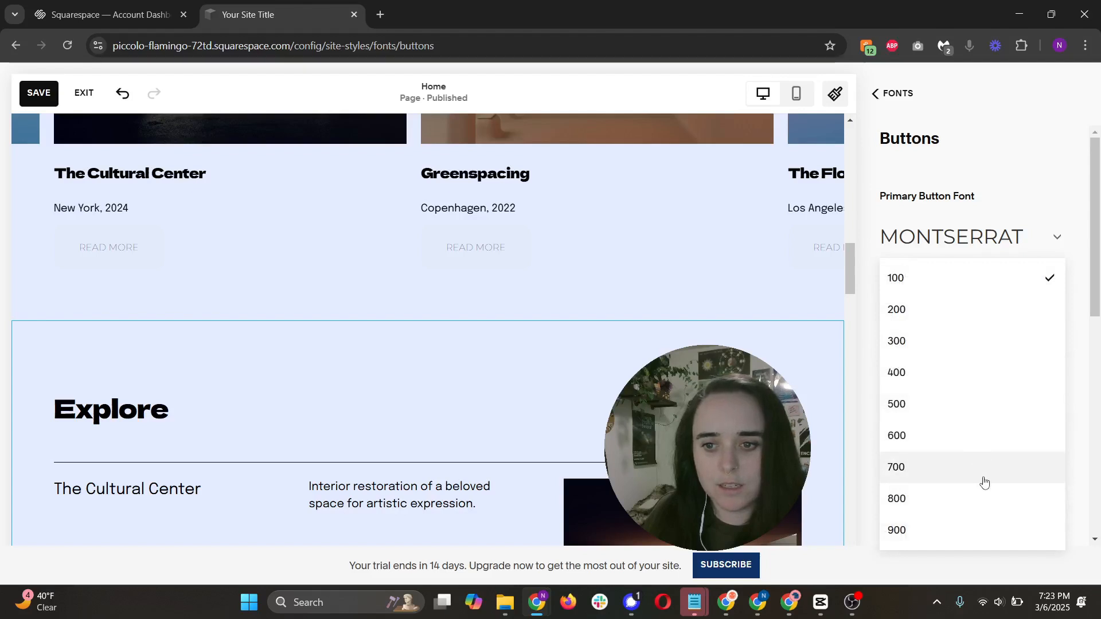
left_click(984, 482)
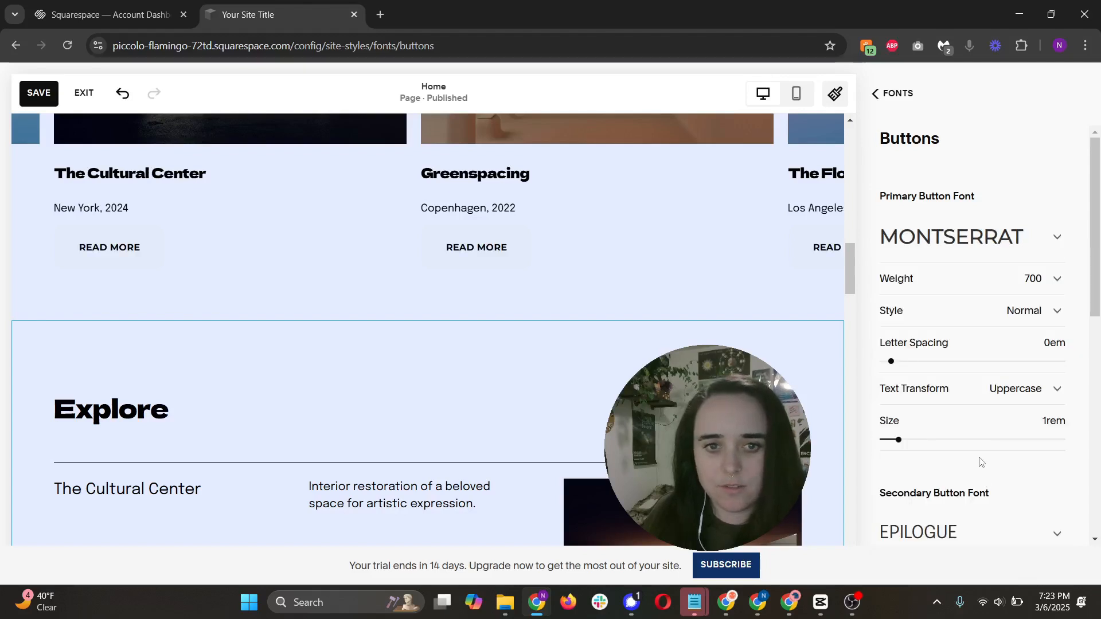
left_click(982, 287)
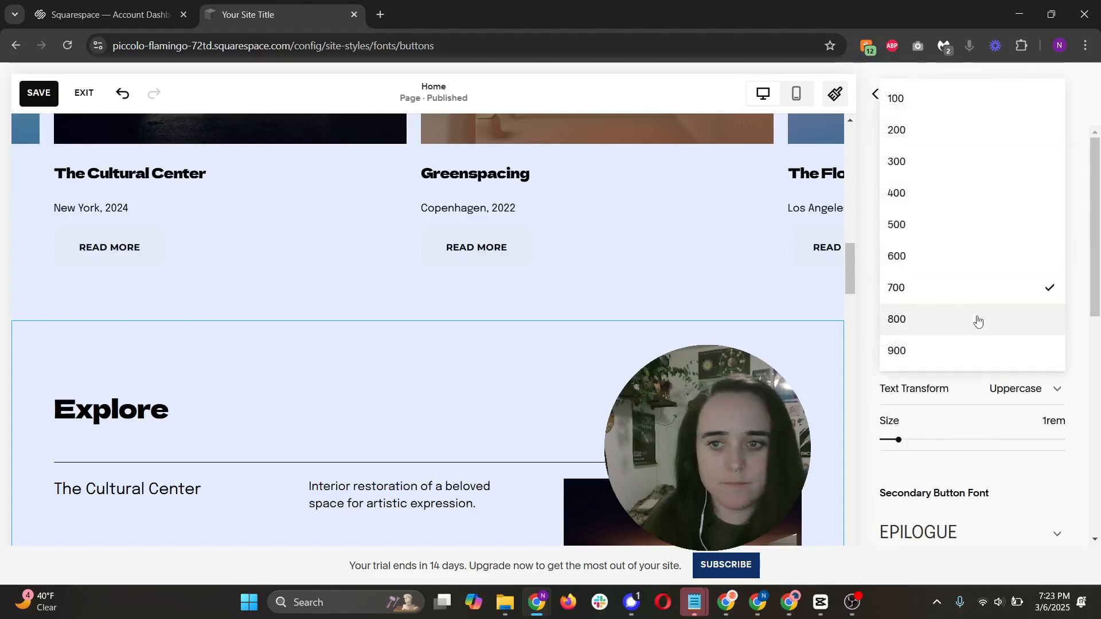
left_click(984, 194)
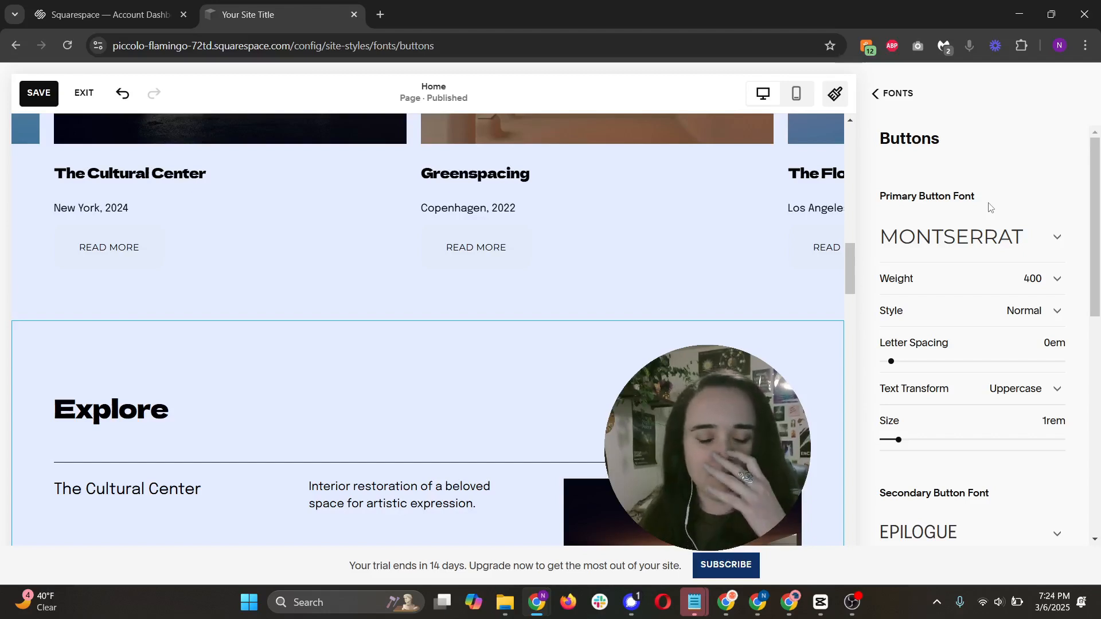
Review the primary, secondary and tertiary button font settings and return to the font settings
scroll(990, 209, "down", 1)
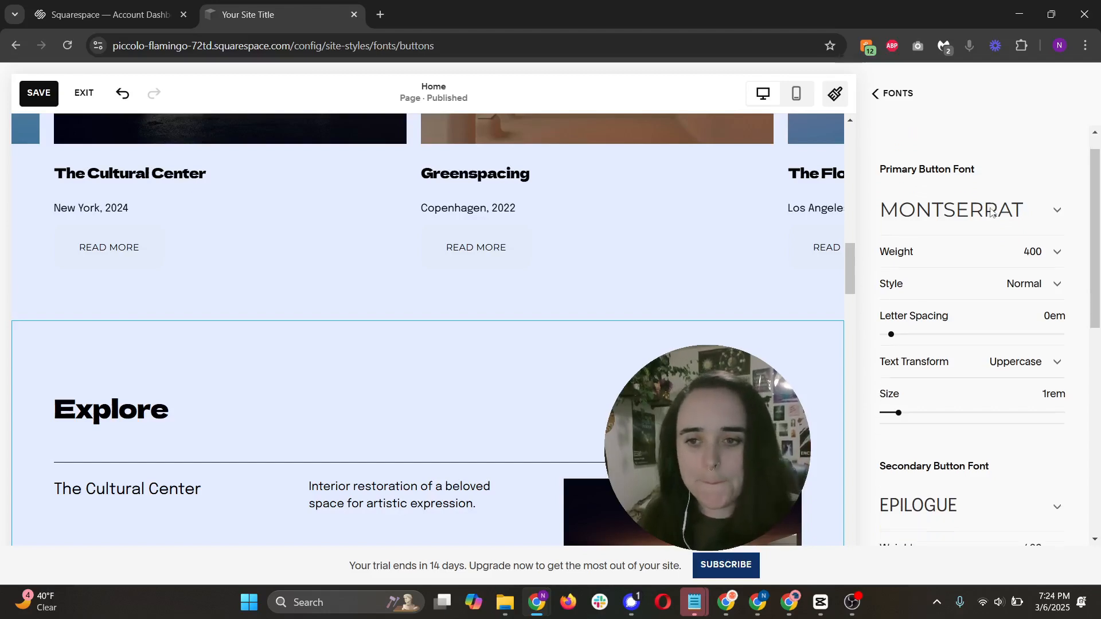
scroll(974, 233, "up", 1)
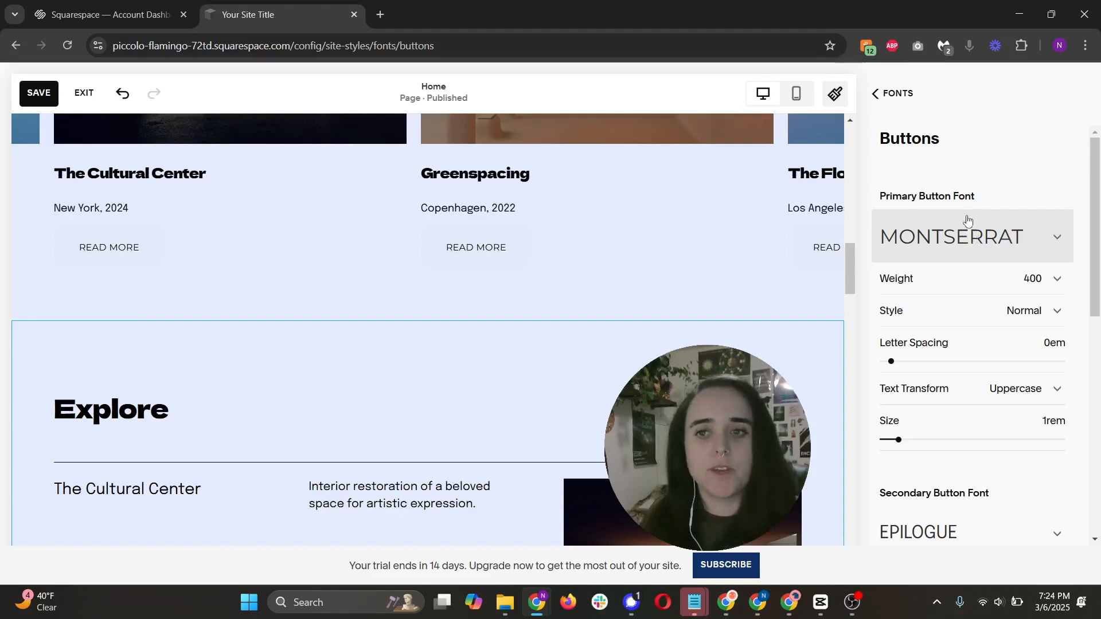
left_click_drag(878, 197, 994, 199)
scroll(994, 200, "down", 5)
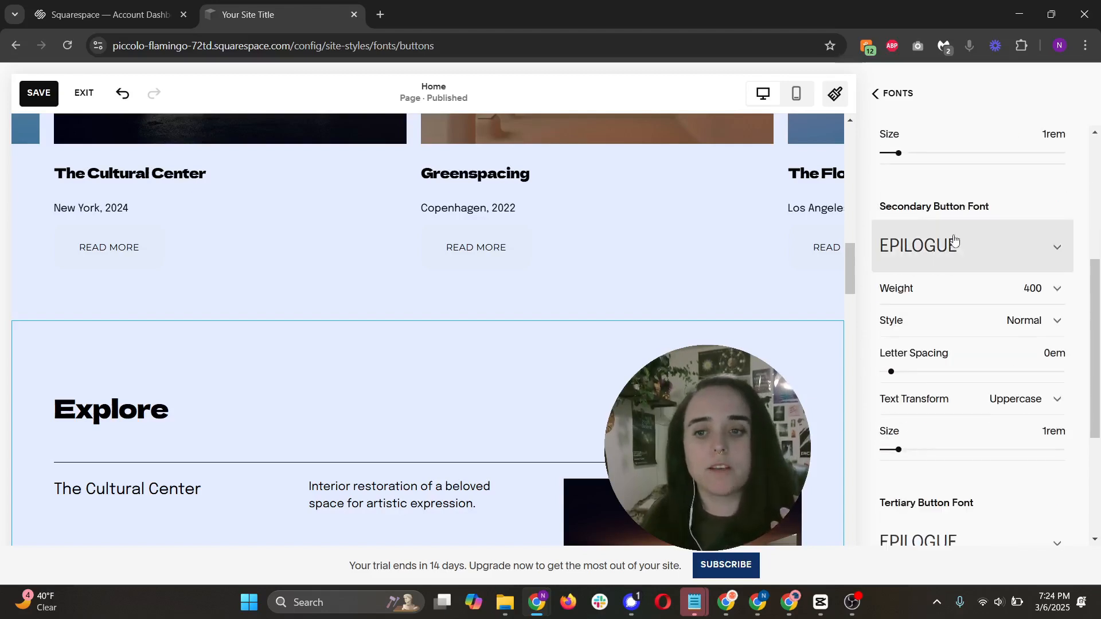
left_click_drag(892, 207, 998, 238)
scroll(998, 238, "down", 4)
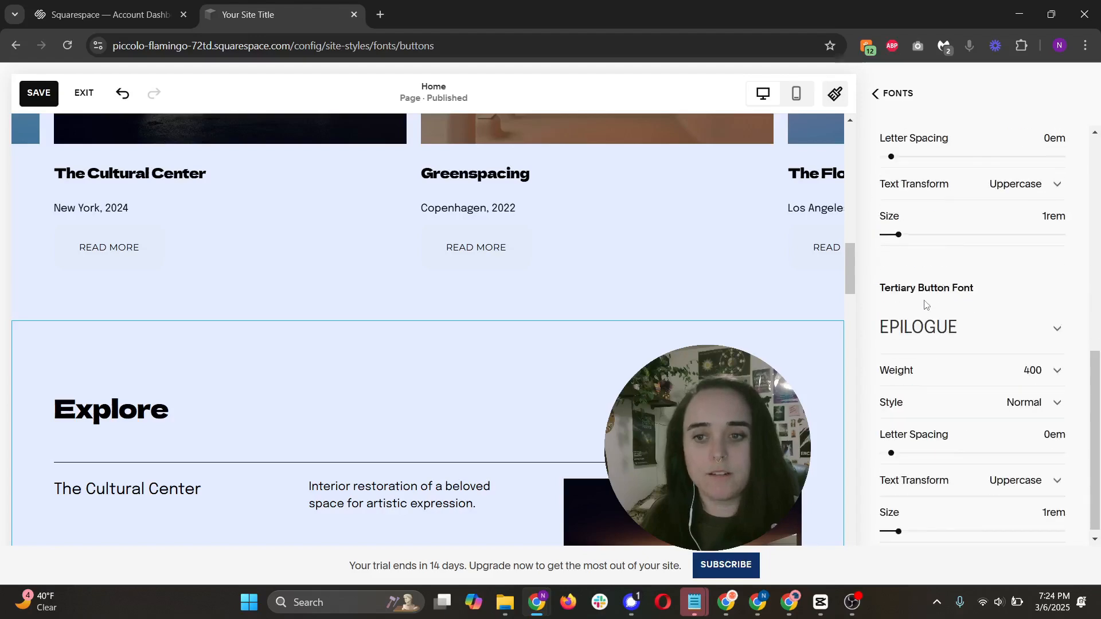
left_click_drag(898, 285, 989, 324)
scroll(988, 324, "up", 9)
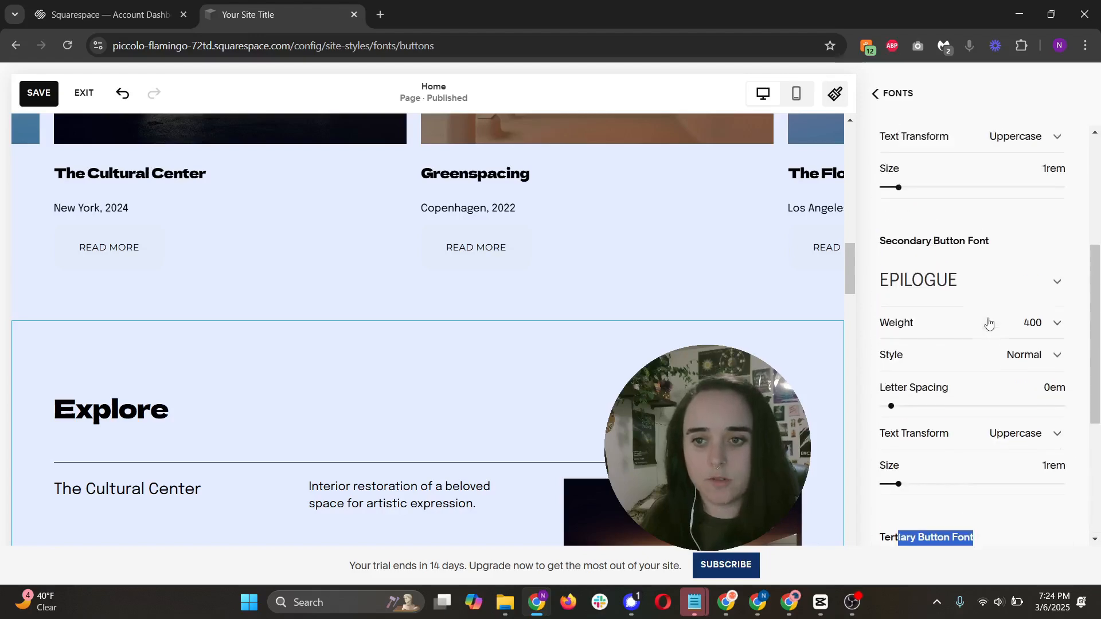
scroll(937, 278, "down", 5)
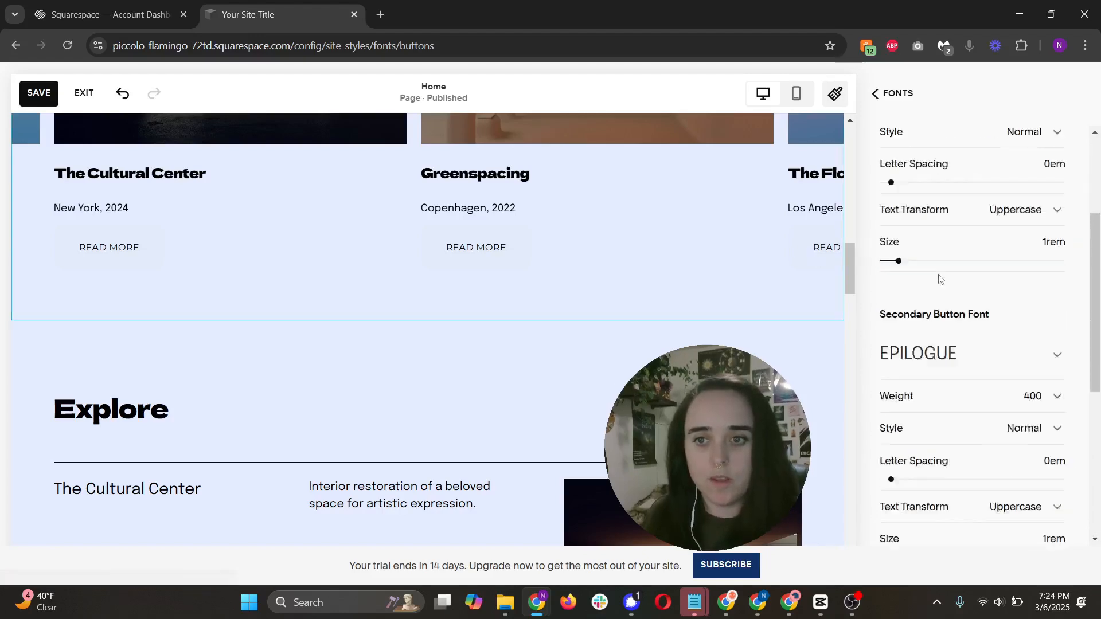
scroll(951, 371, "up", 5)
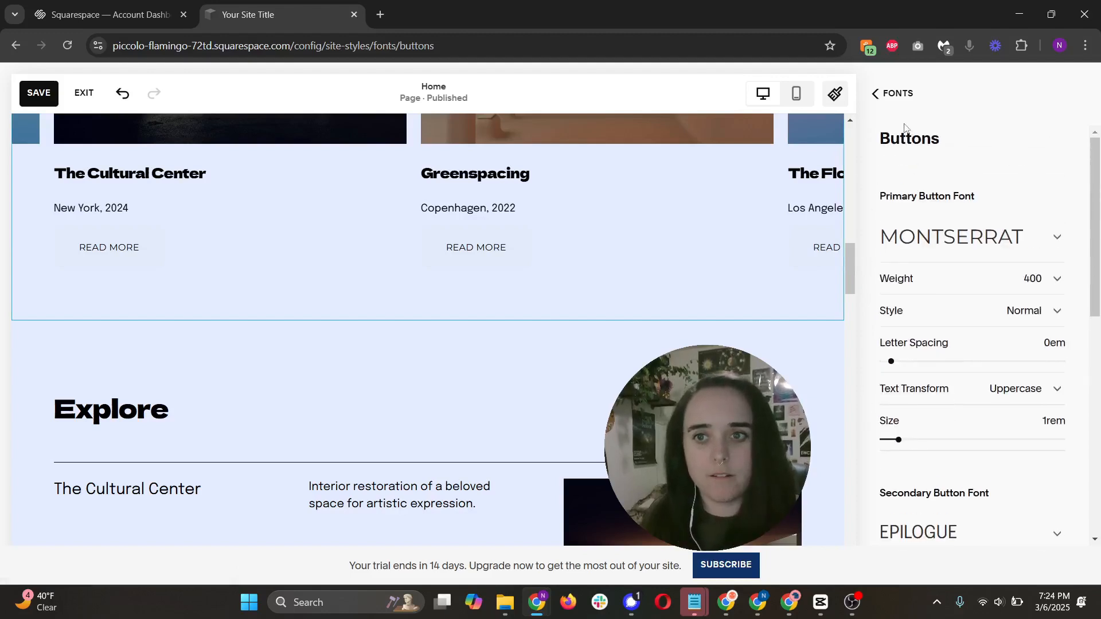
left_click(873, 93)
Review the Miscellaneous font settings for text such as tags and prices and return to the font settings
scroll(975, 356, "down", 1)
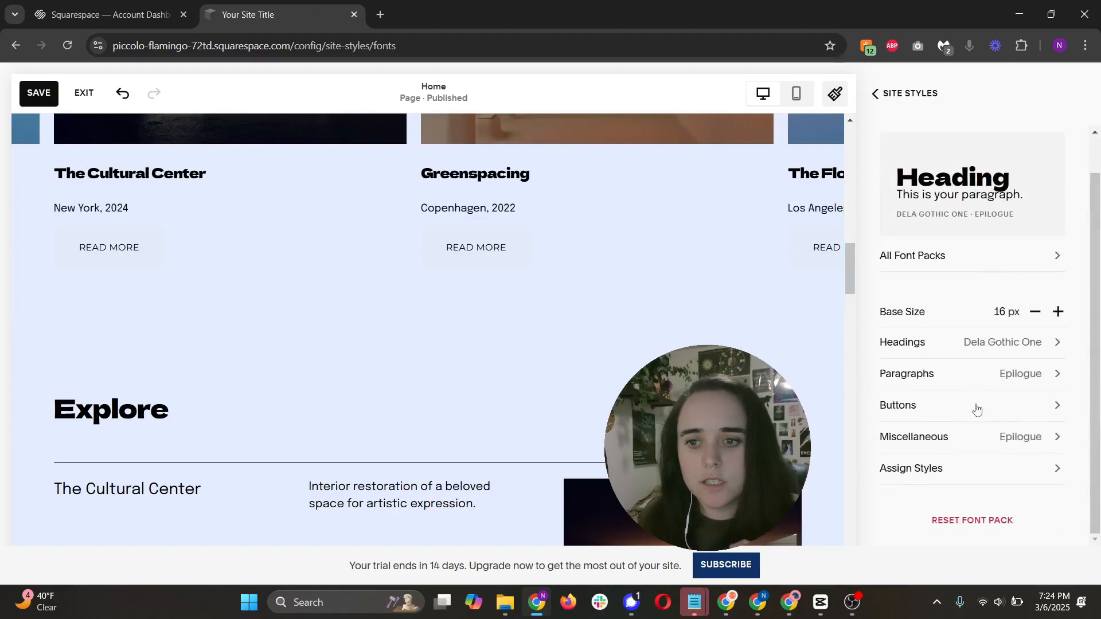
left_click(981, 440)
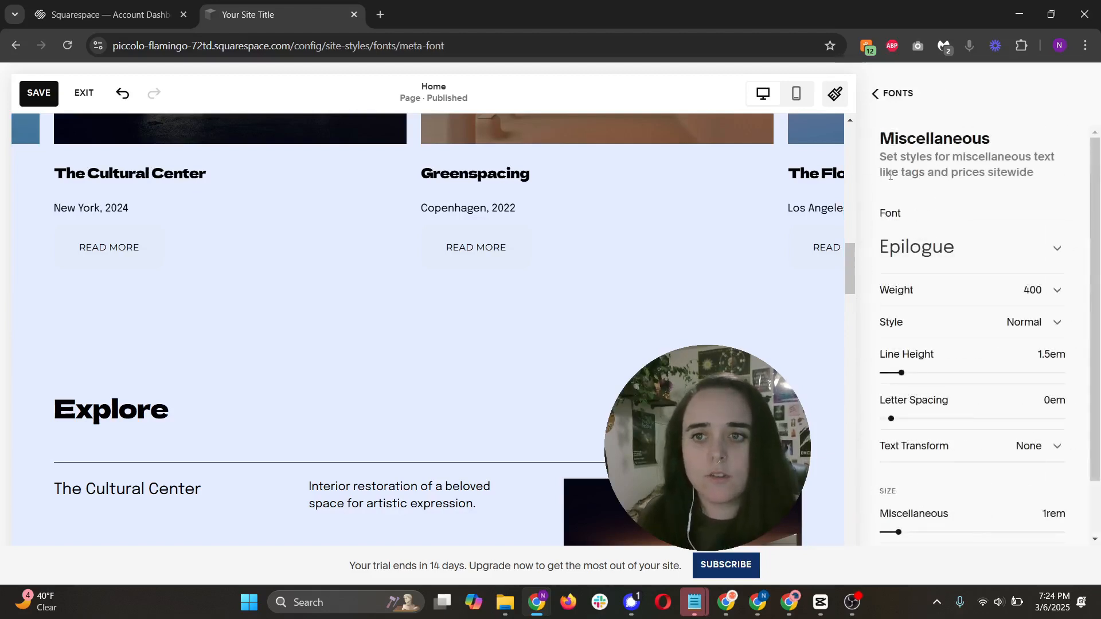
left_click_drag(890, 175, 1035, 177)
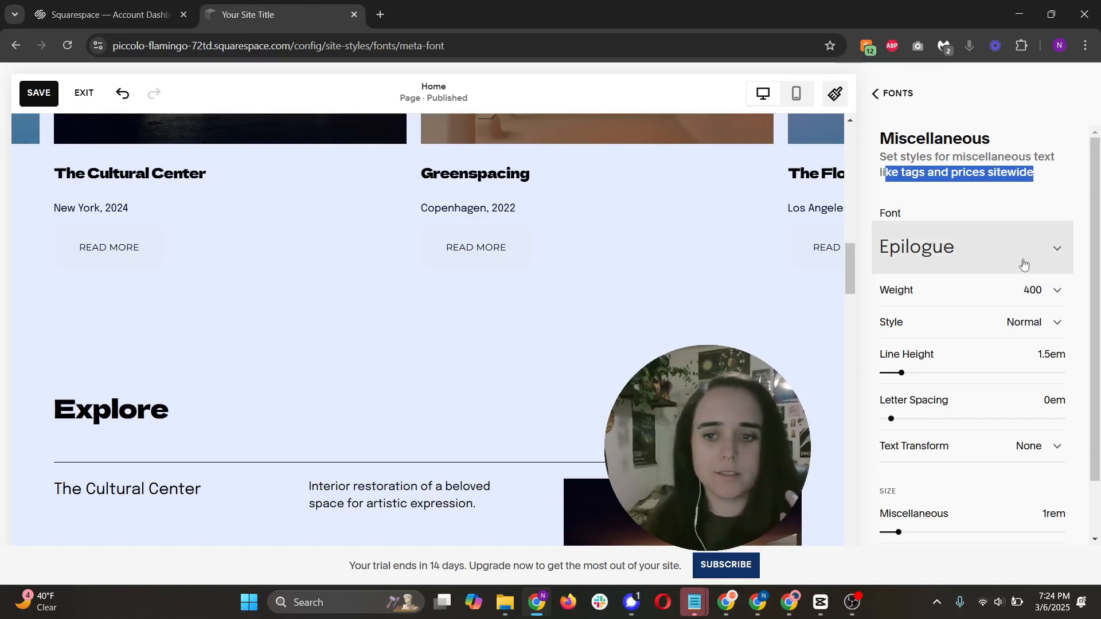
scroll(1022, 263, "down", 1)
scroll(993, 255, "up", 1)
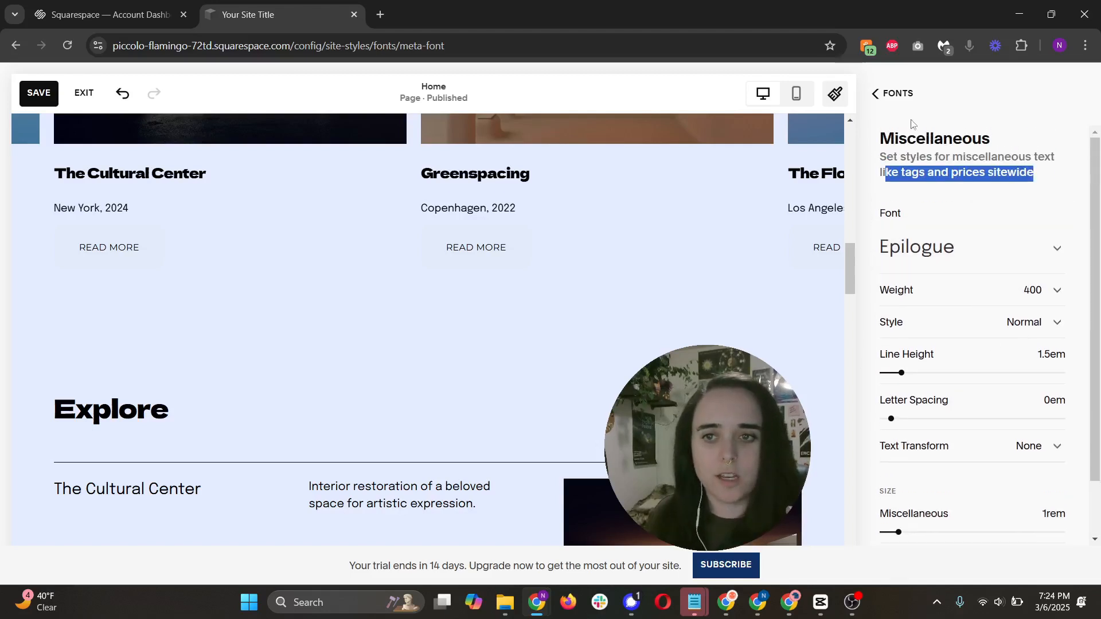
left_click(875, 93)
Open the style assignments for page elements and check the Header Button's font settings
scroll(973, 430, "down", 1)
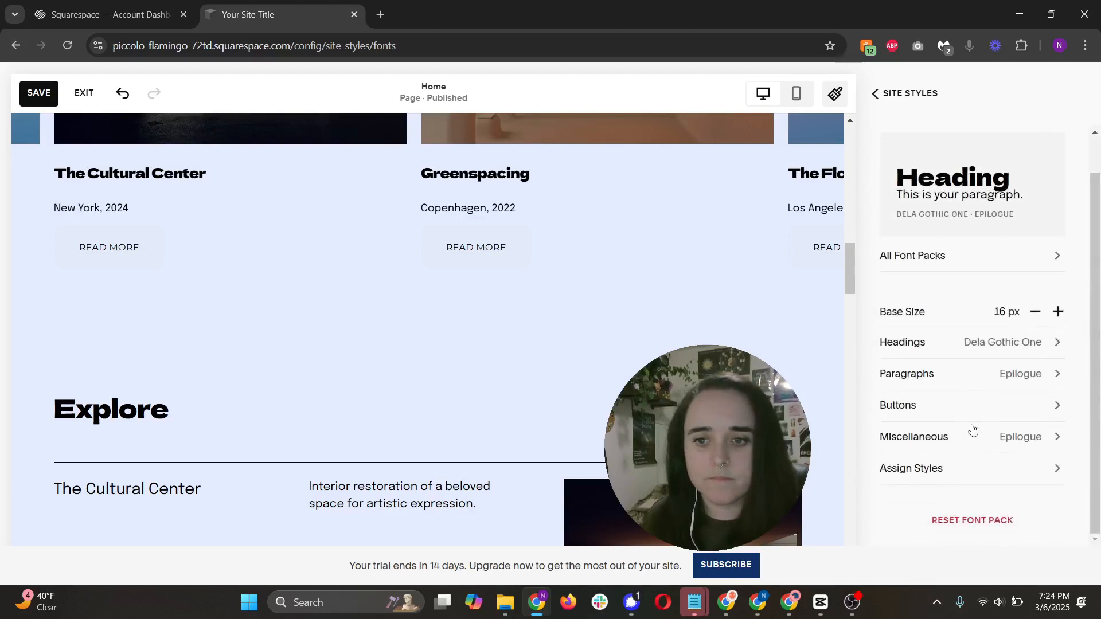
left_click(975, 473)
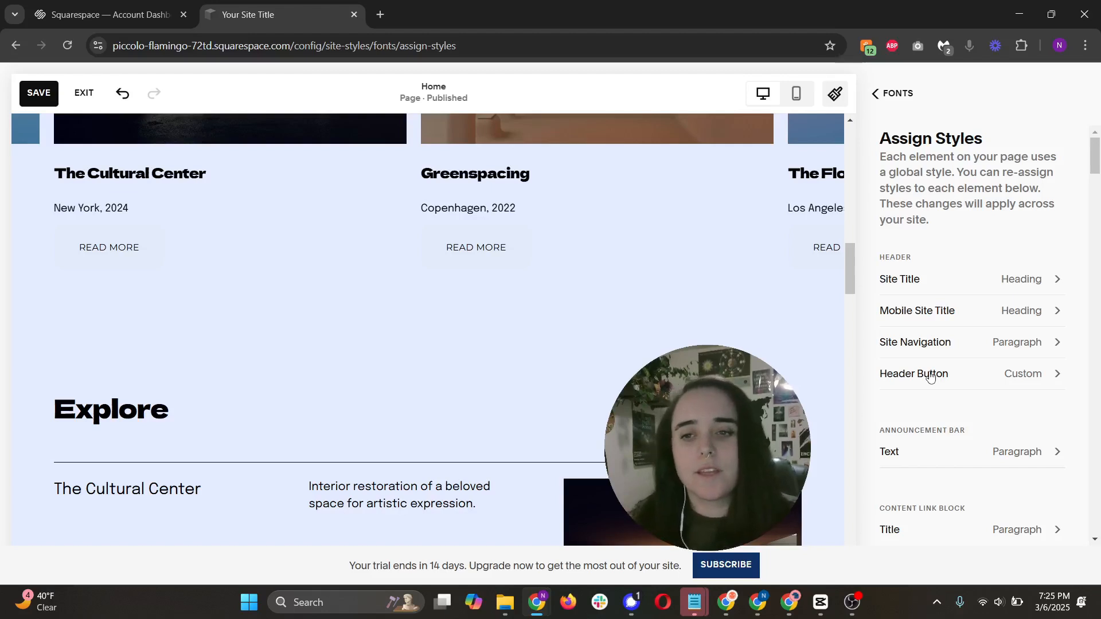
left_click(979, 374)
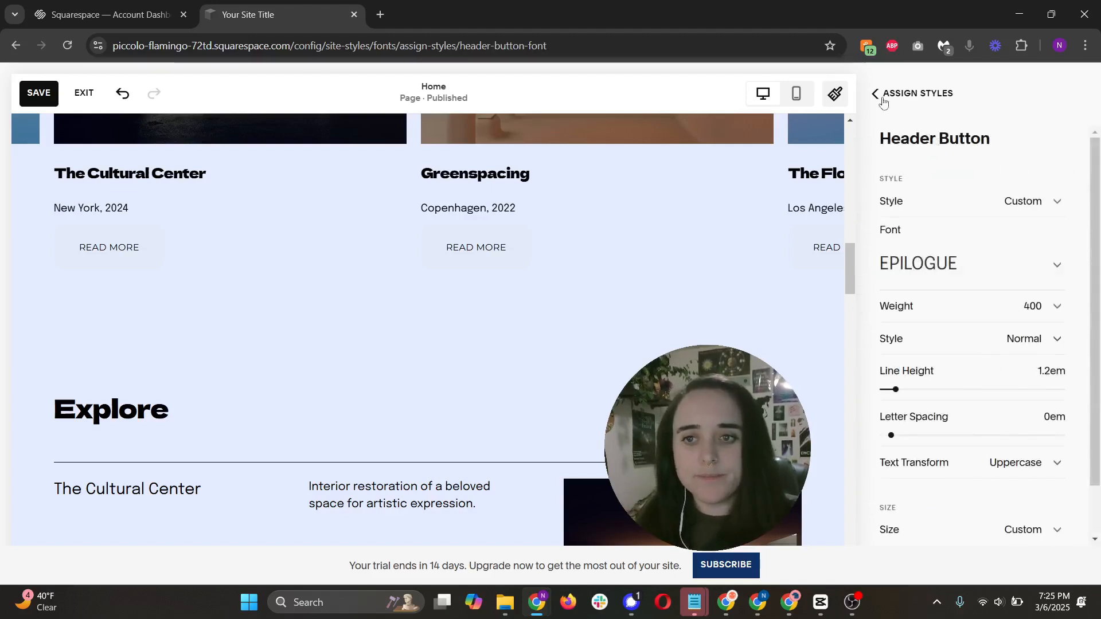
left_click(868, 95)
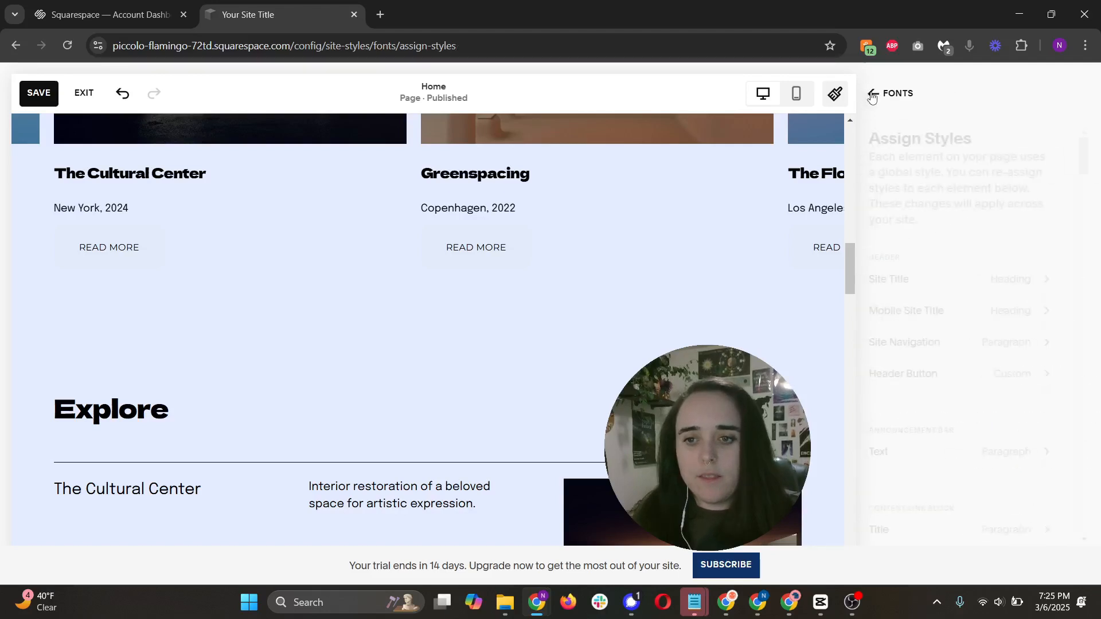
Look through the styles assigned to the content link, menu, newsletter and blog elements
scroll(945, 257, "down", 4)
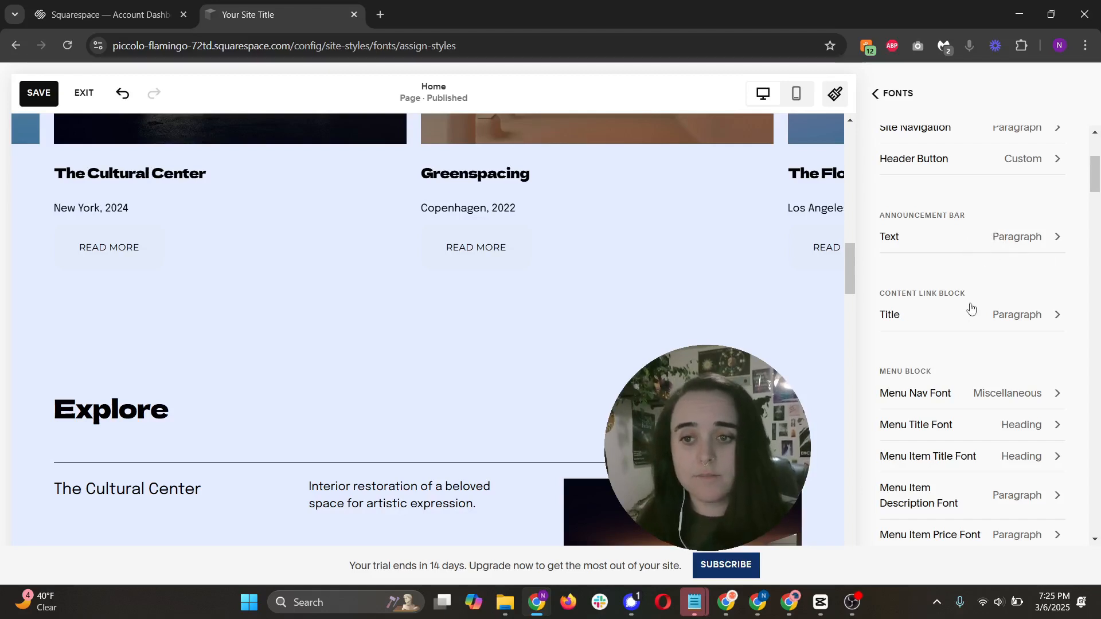
scroll(975, 309, "down", 1)
scroll(1096, 199, "down", 2)
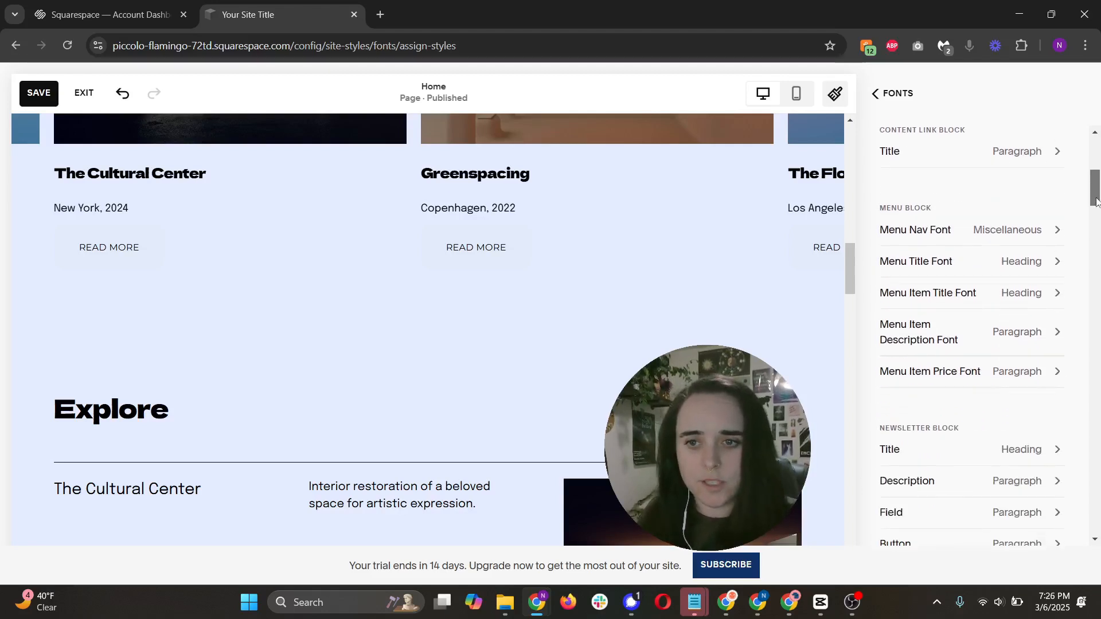
left_click_drag(1095, 206, 1095, 301)
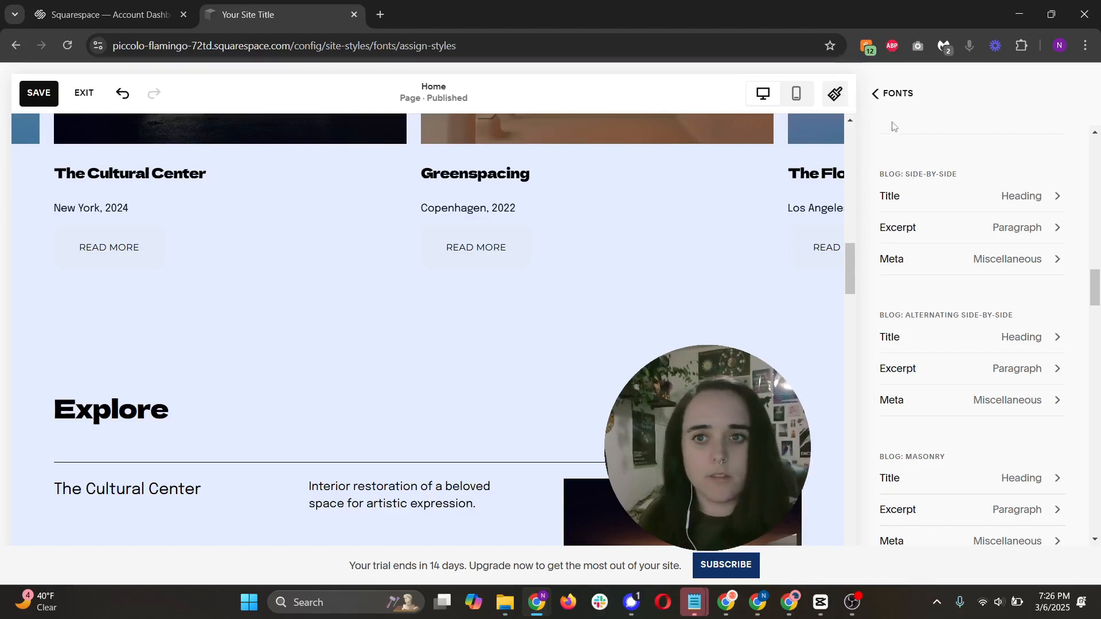
Leave the font settings and open the color settings in the site styles
left_click(881, 100)
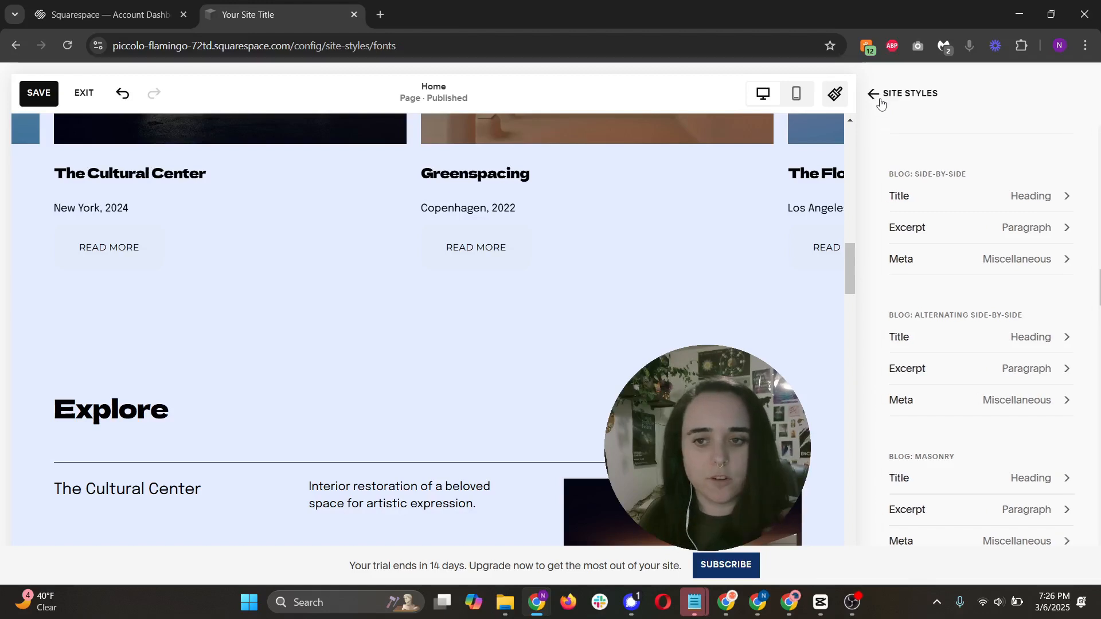
left_click(889, 106)
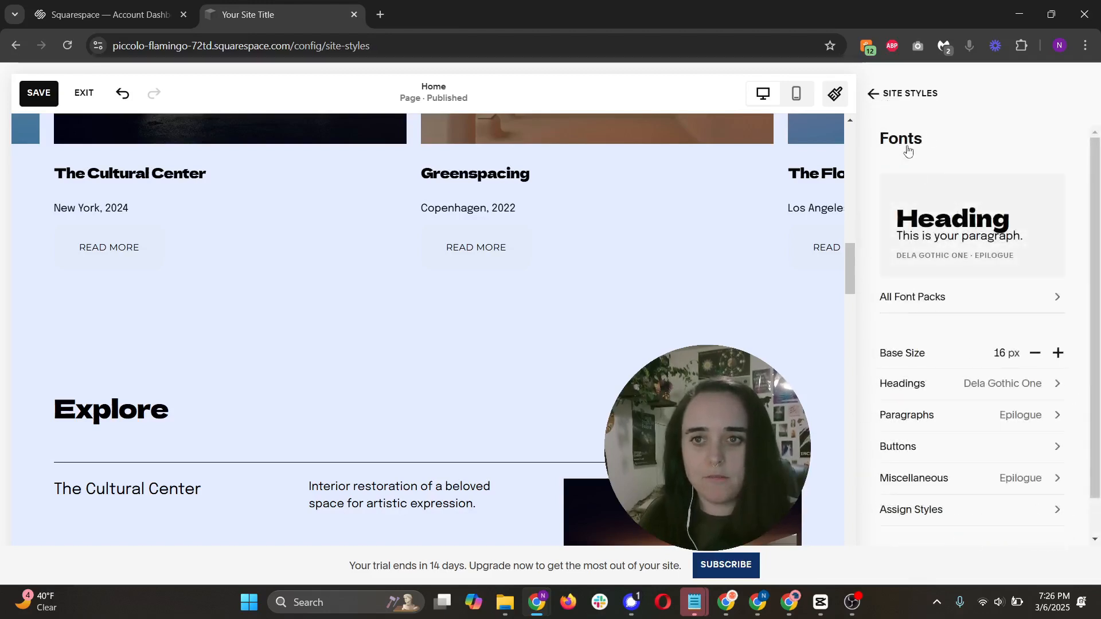
scroll(950, 341, "down", 3)
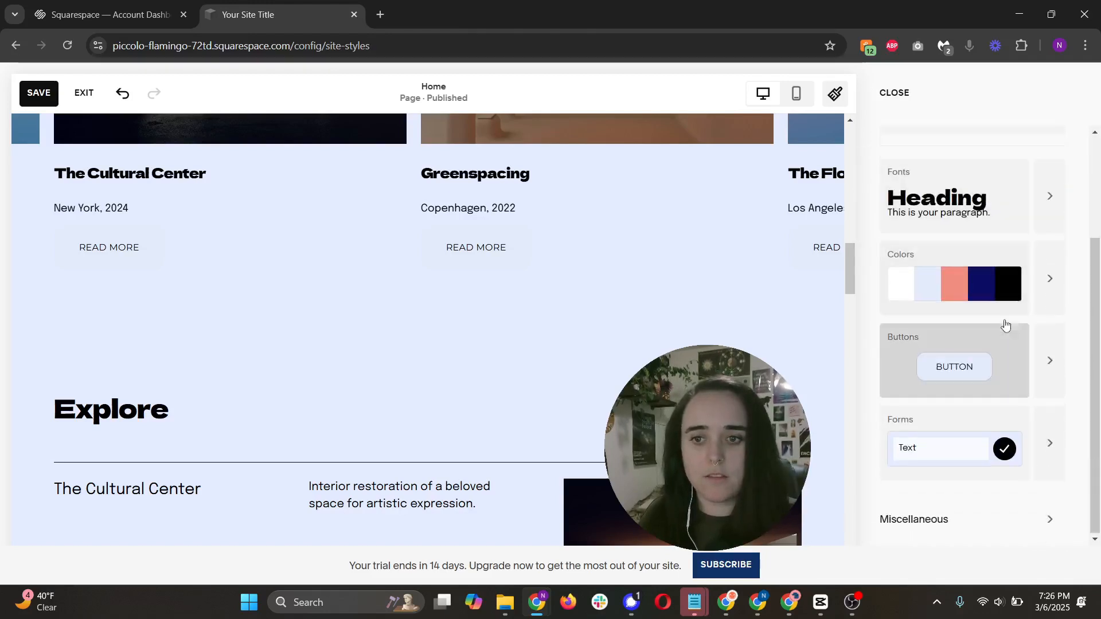
left_click(1042, 290)
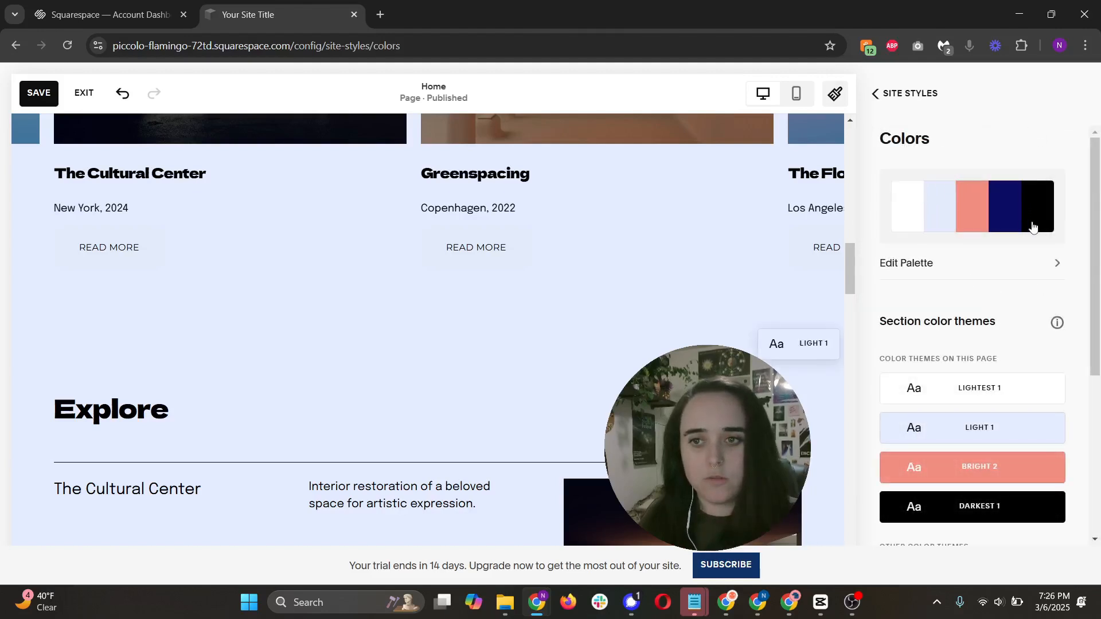
Open the Light 1 section color theme for editing, check its color settings and return to the color overview
scroll(965, 373, "down", 1)
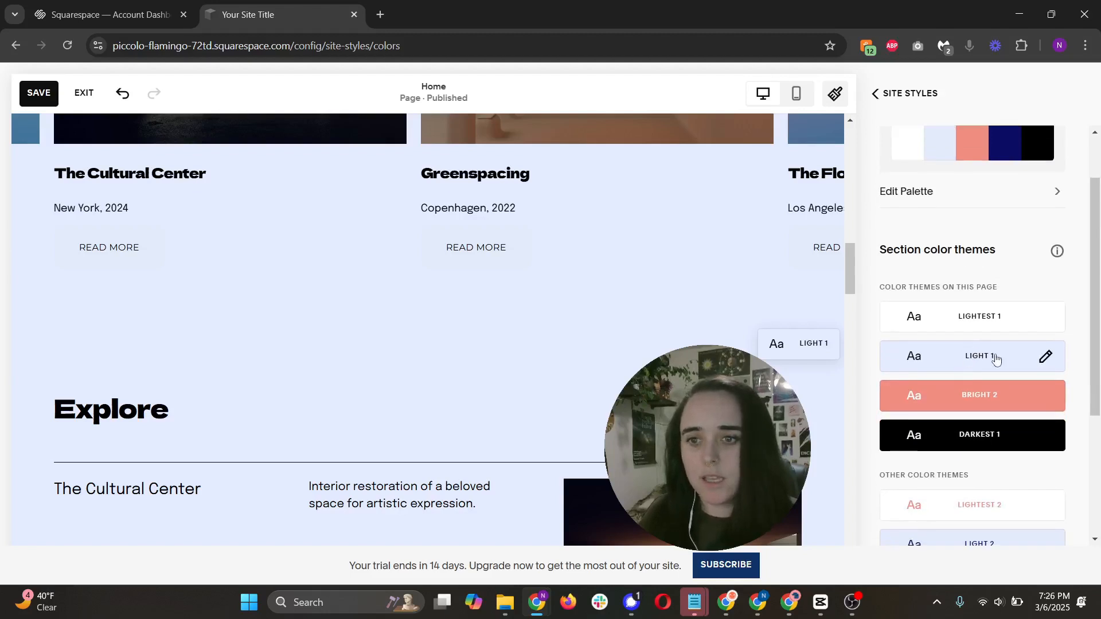
left_click(1044, 357)
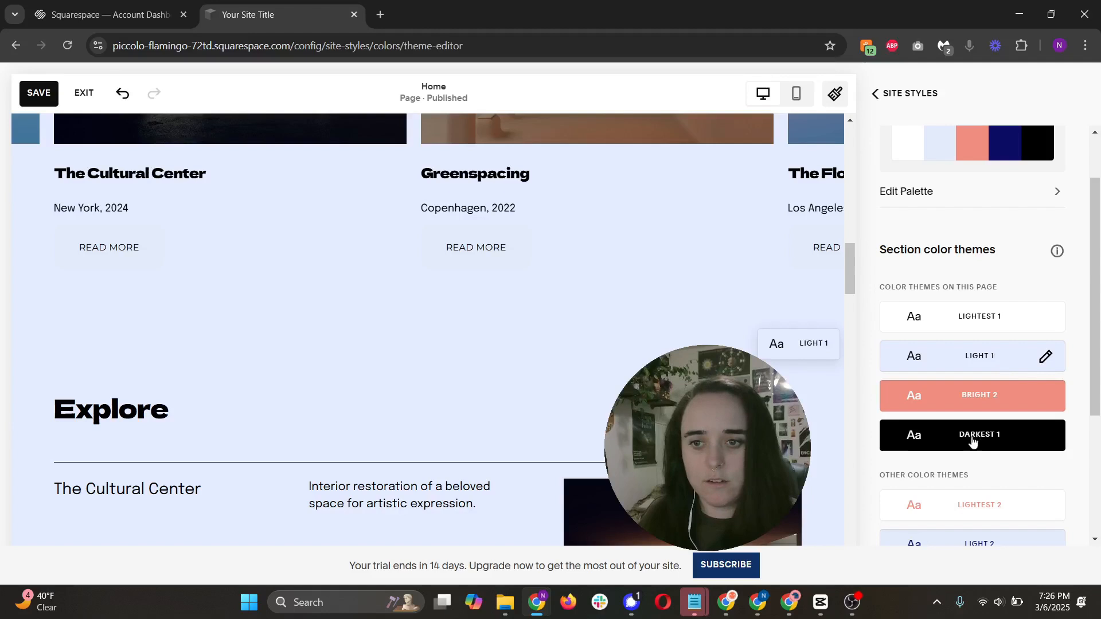
left_click(1045, 357)
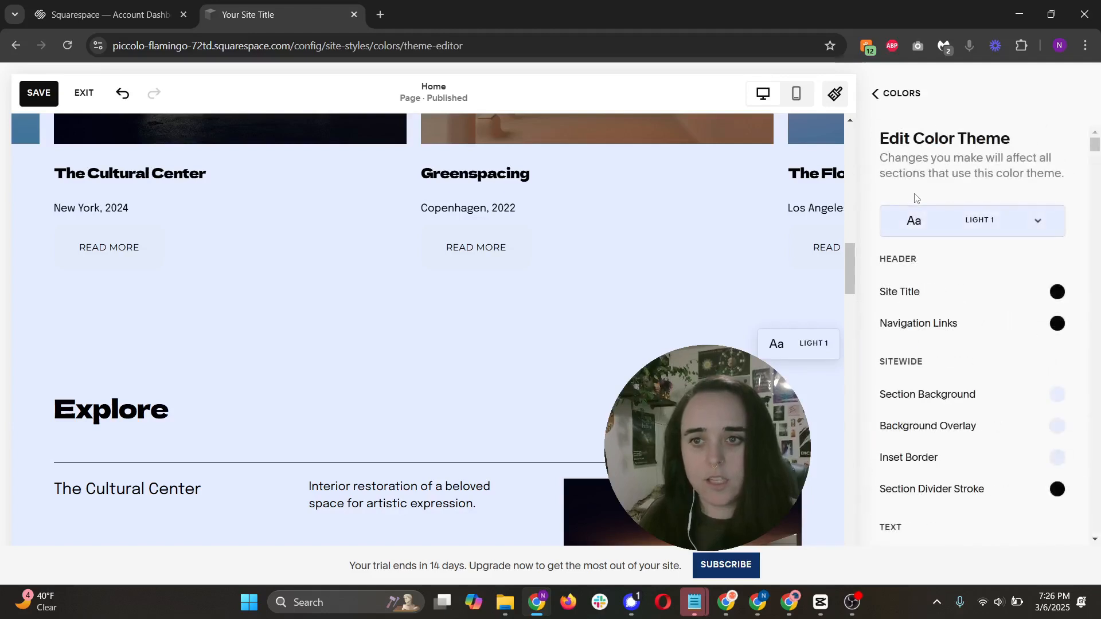
left_click(874, 94)
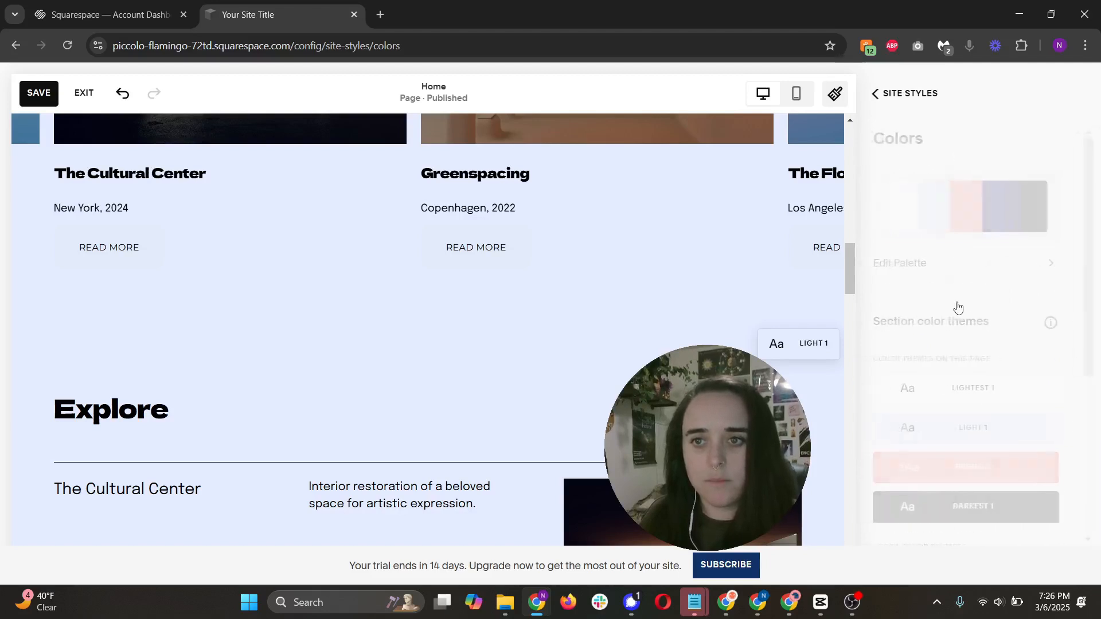
Change the palette's second color to the light green #E7F9EA and copy its hex code
left_click(978, 213)
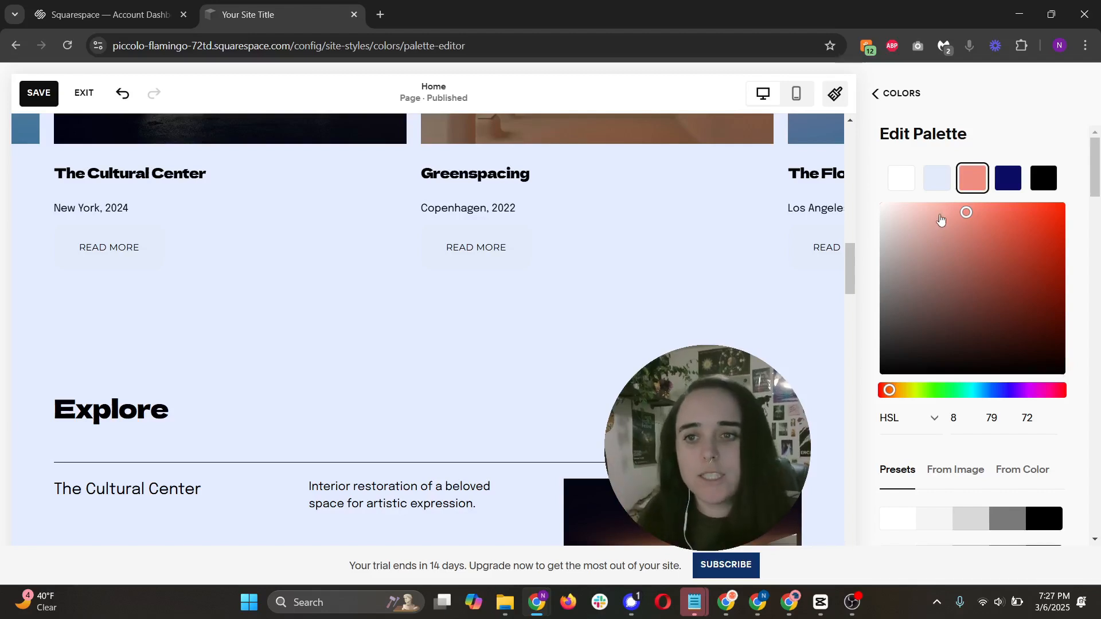
left_click(939, 179)
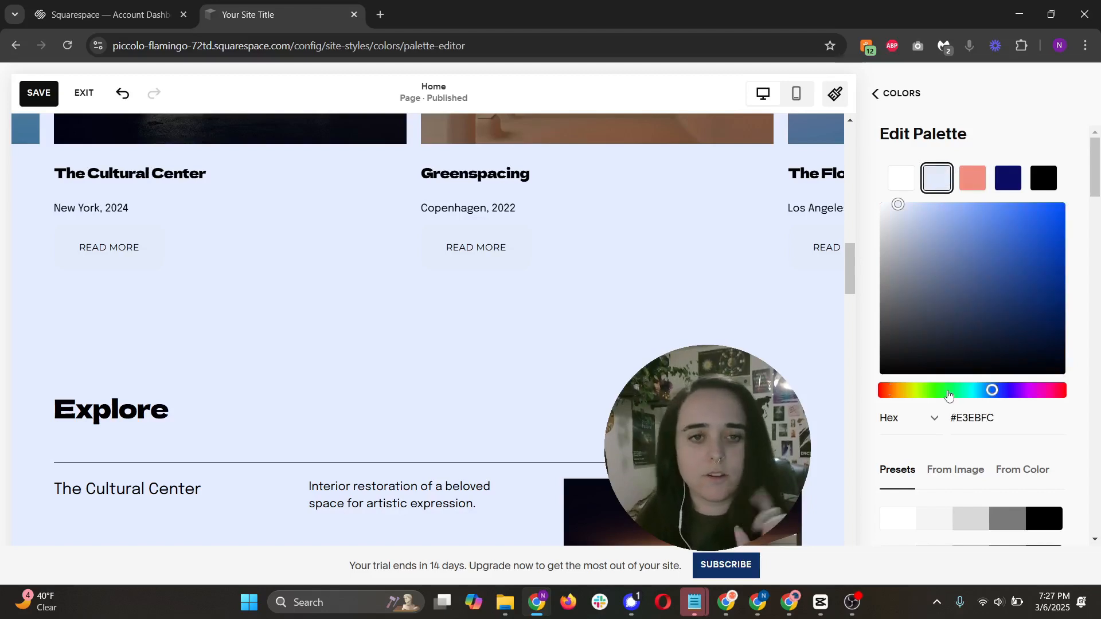
left_click(948, 392)
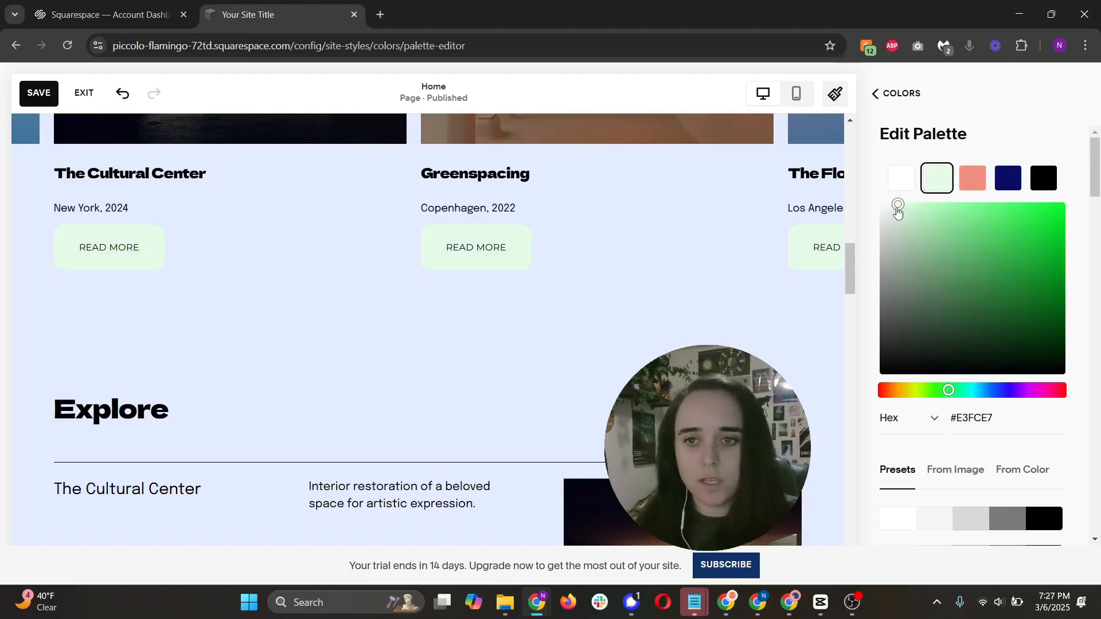
scroll(717, 278, "up", 5)
scroll(774, 257, "down", 5)
left_click_drag(940, 231, 894, 212)
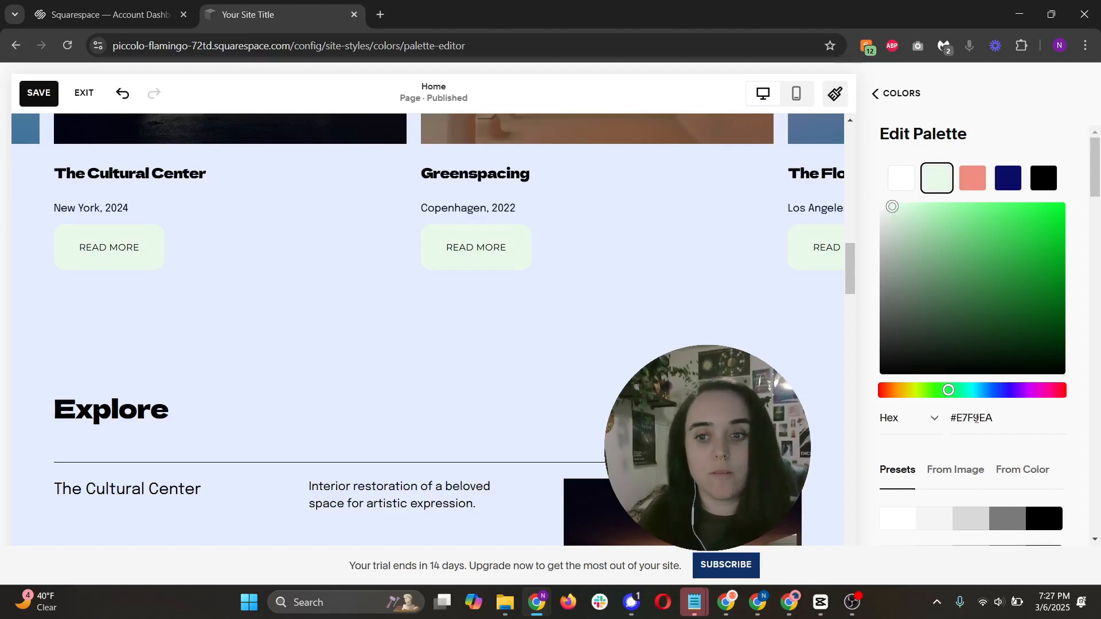
double_click(976, 418)
key("ctrl+c")
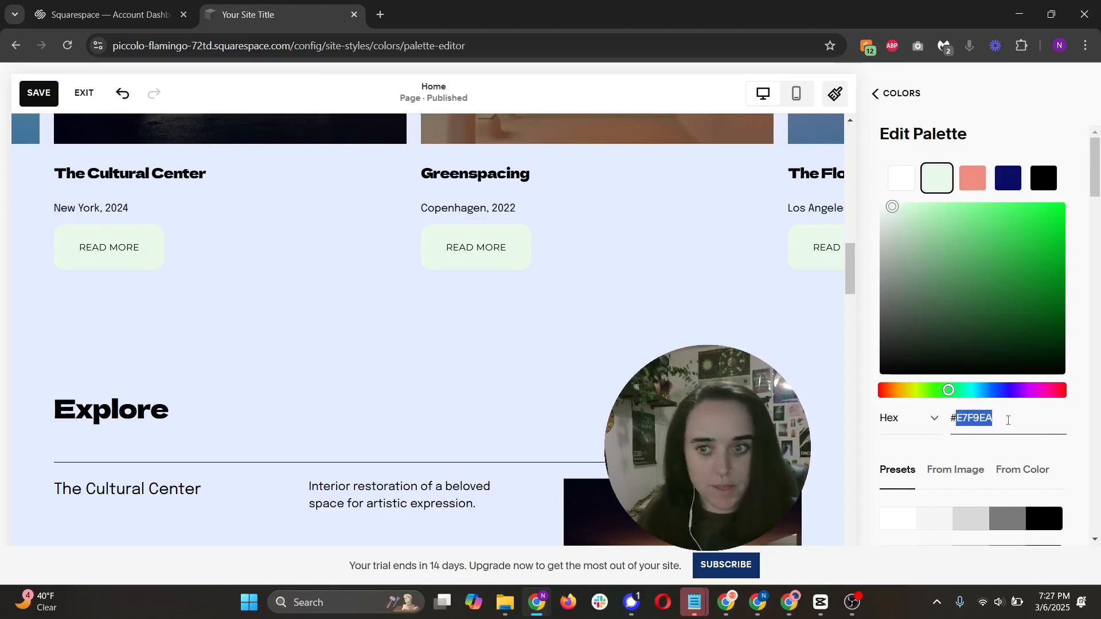
Set the Light 1 theme's section background to the copied color #E7F9EA and return to the color overview
left_click(909, 93)
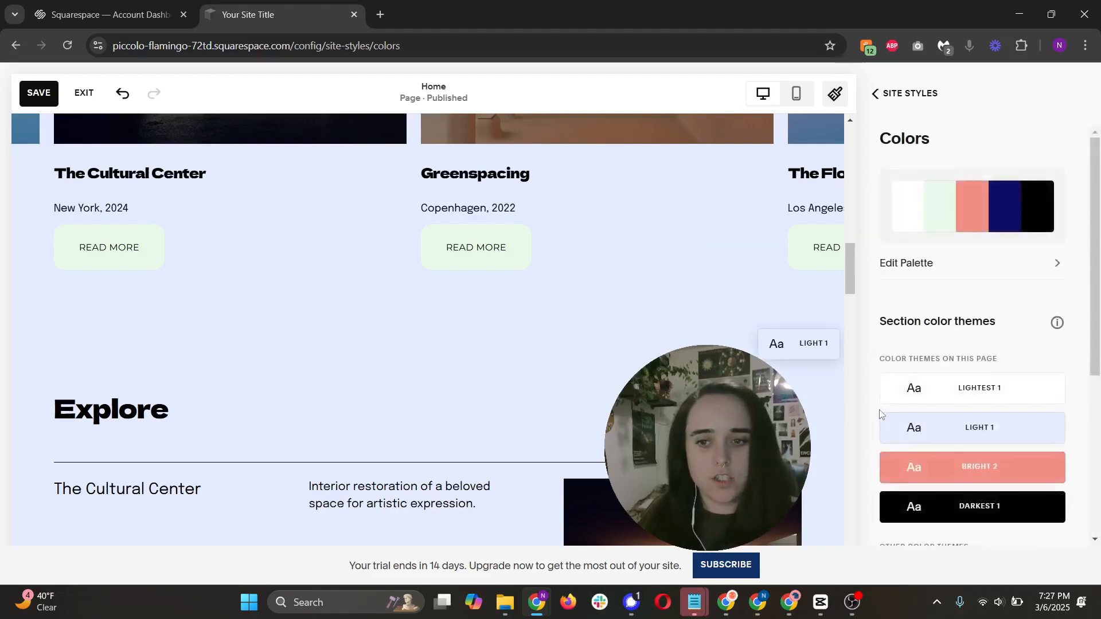
left_click(1046, 430)
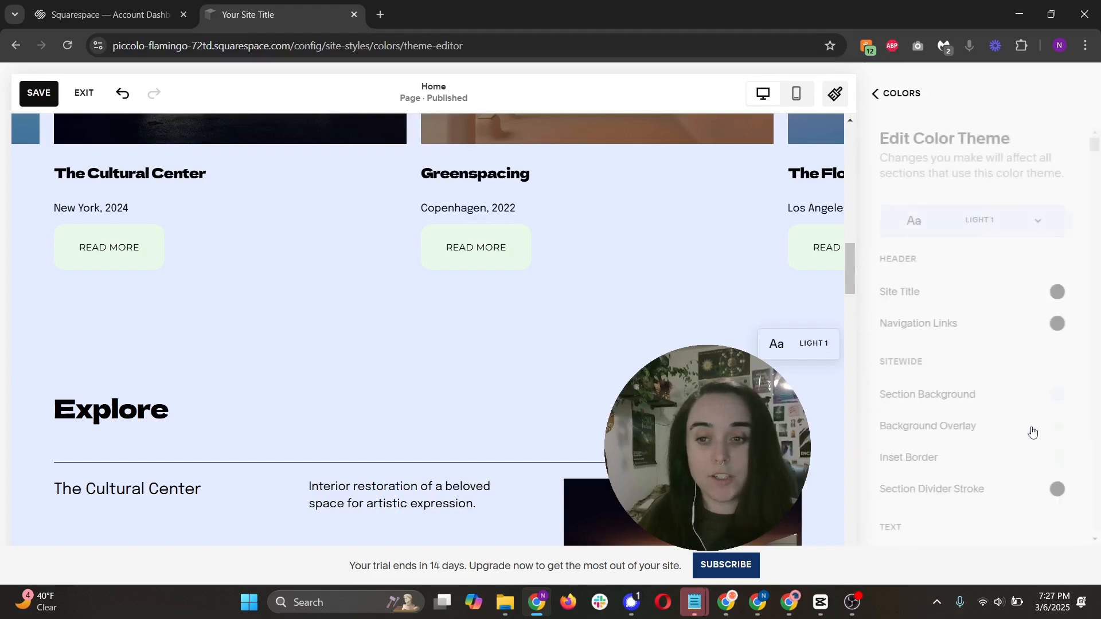
left_click(1056, 394)
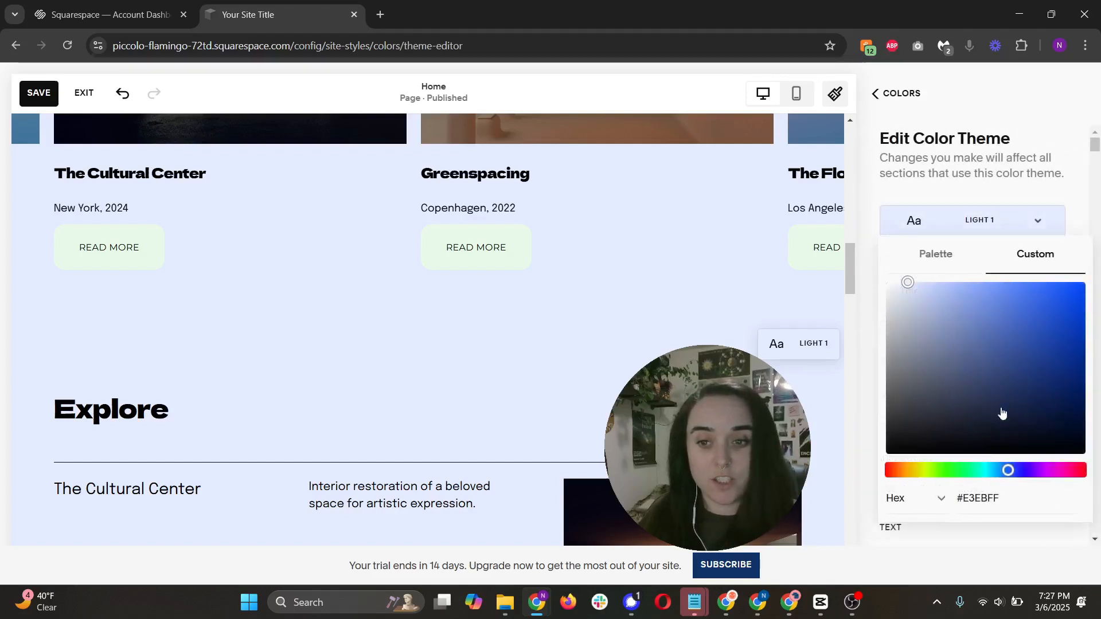
double_click(975, 500)
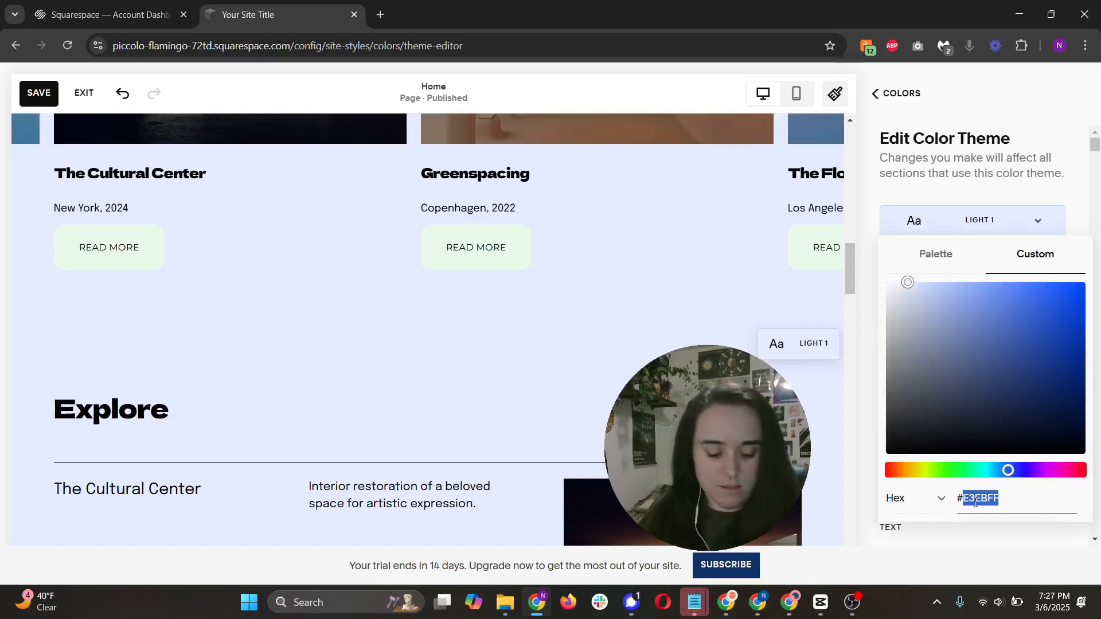
key("ctrl+v")
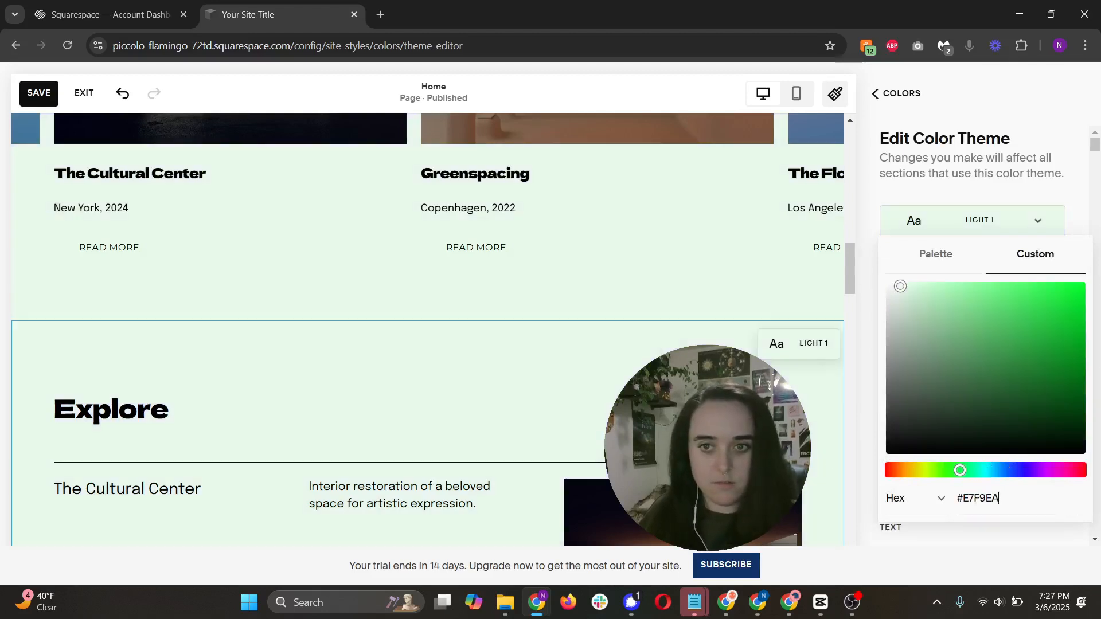
left_click(794, 390)
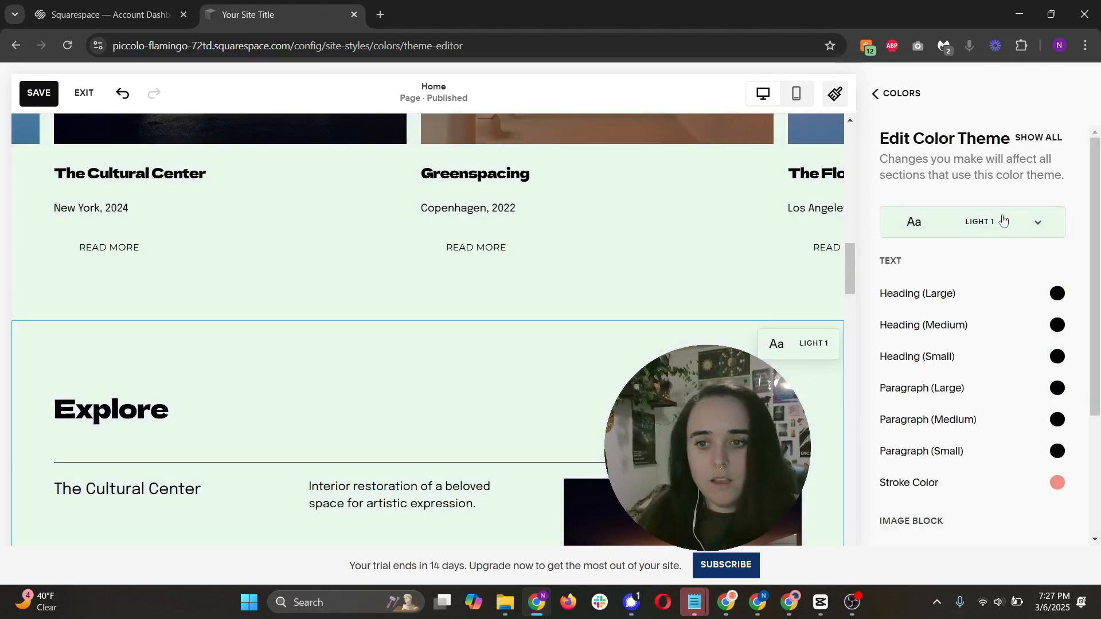
left_click(886, 94)
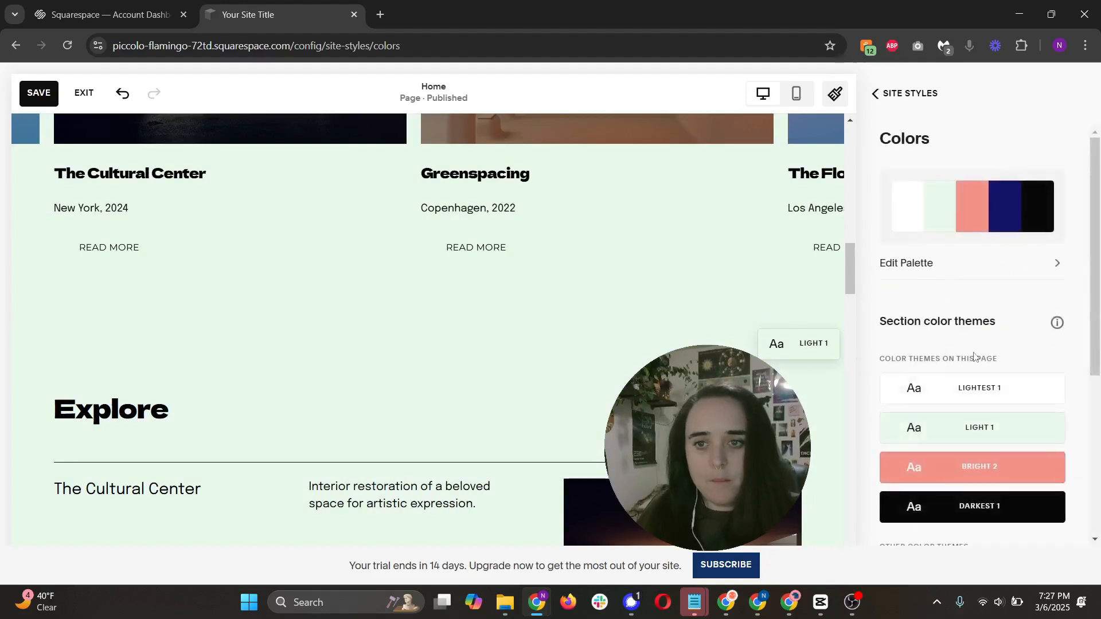
Open the Dark 2 color theme, check the Site Title color choices and the sitewide palette, and return to the color overview
scroll(974, 344, "down", 1)
scroll(977, 356, "down", 3)
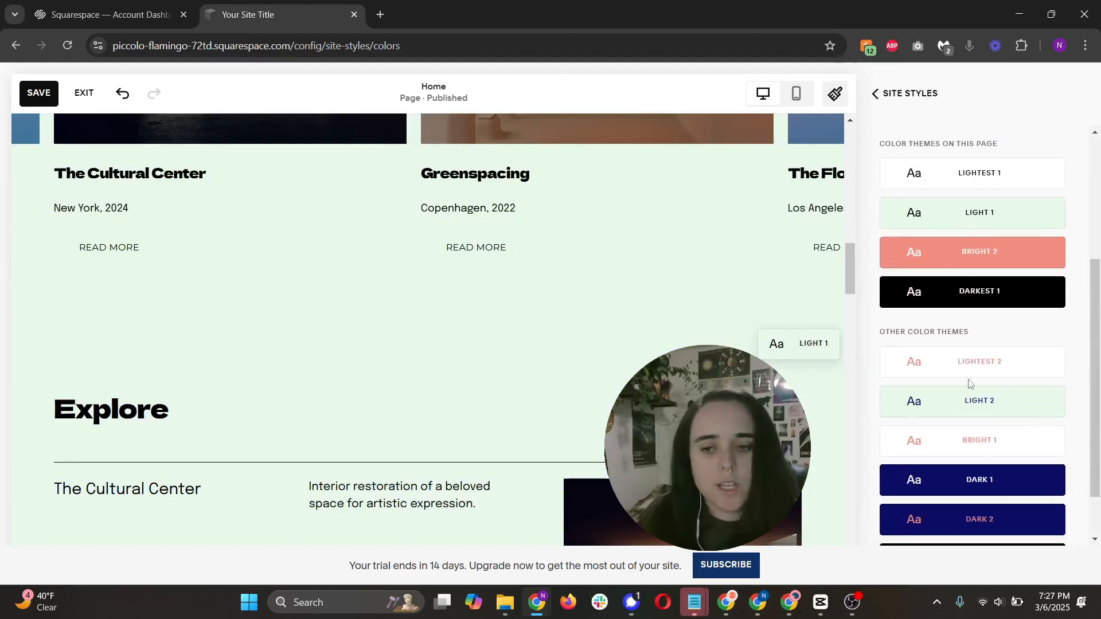
scroll(966, 383, "down", 1)
scroll(969, 378, "up", 5)
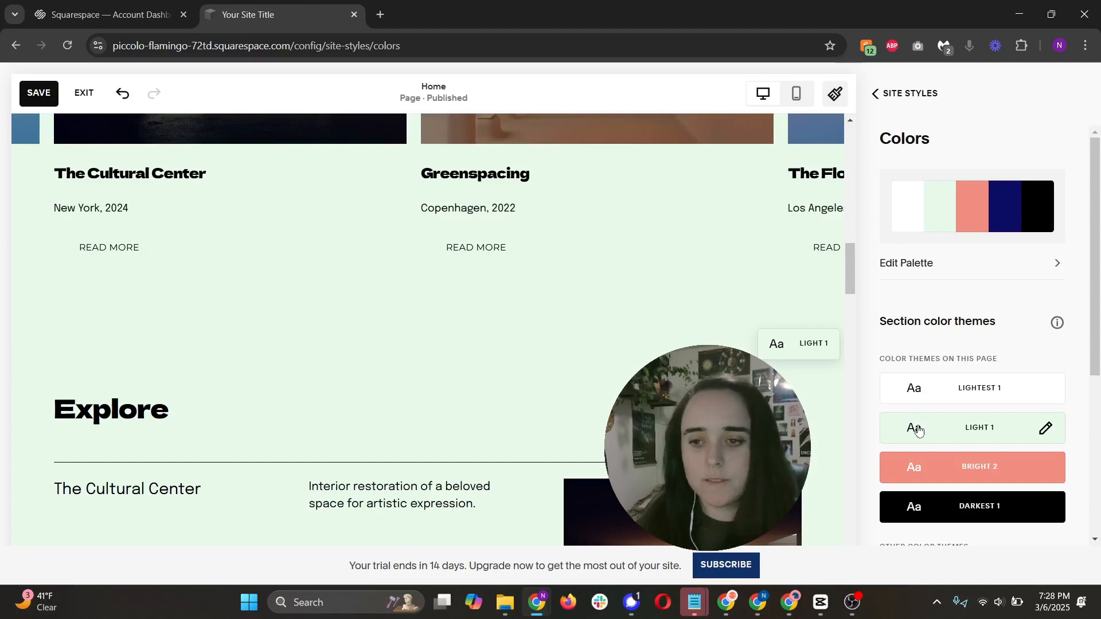
scroll(917, 428, "down", 5)
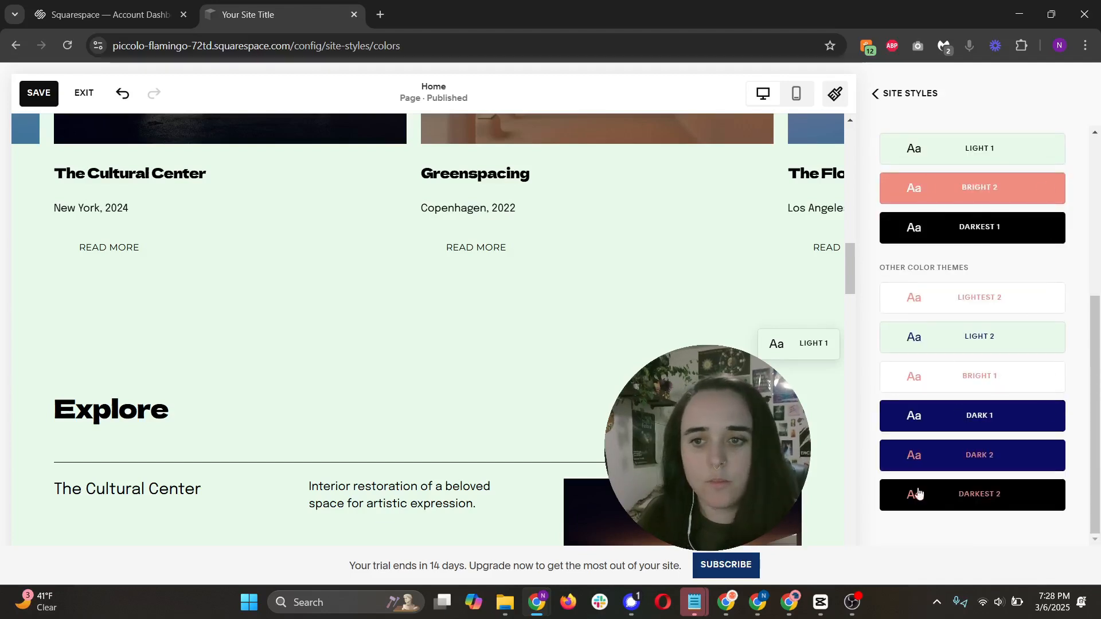
mouse_move(984, 462)
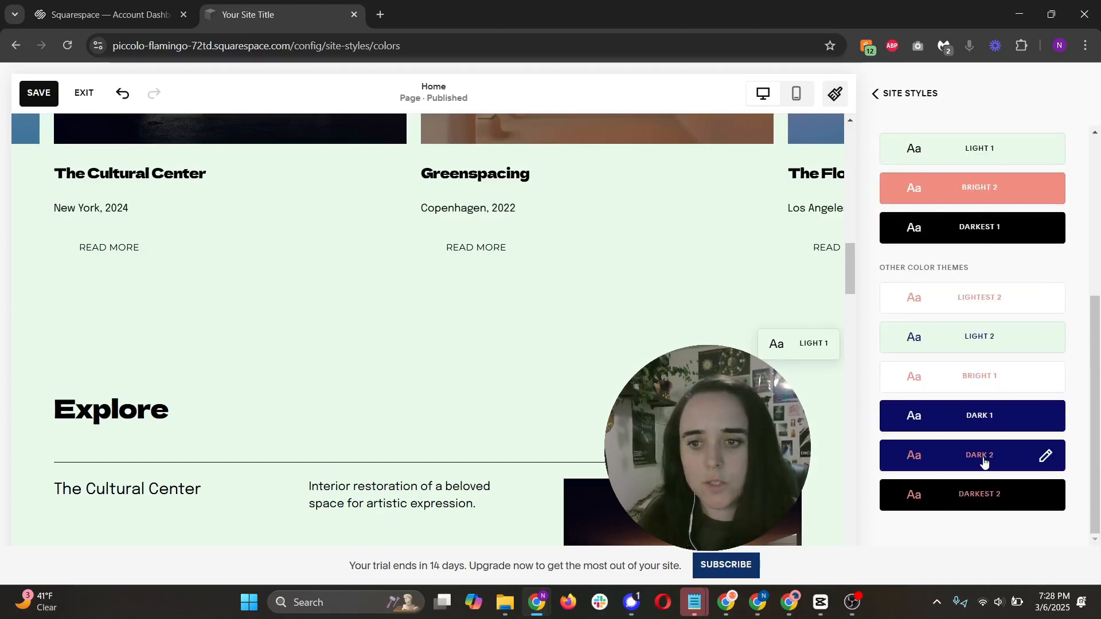
left_click(1005, 462)
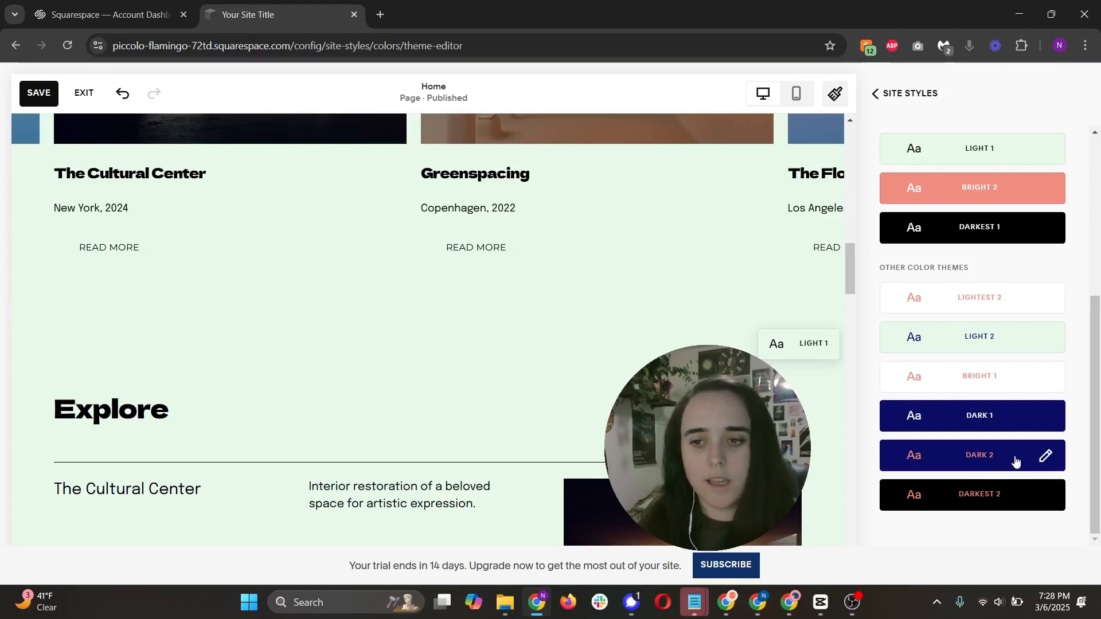
left_click(1044, 458)
left_click(1056, 292)
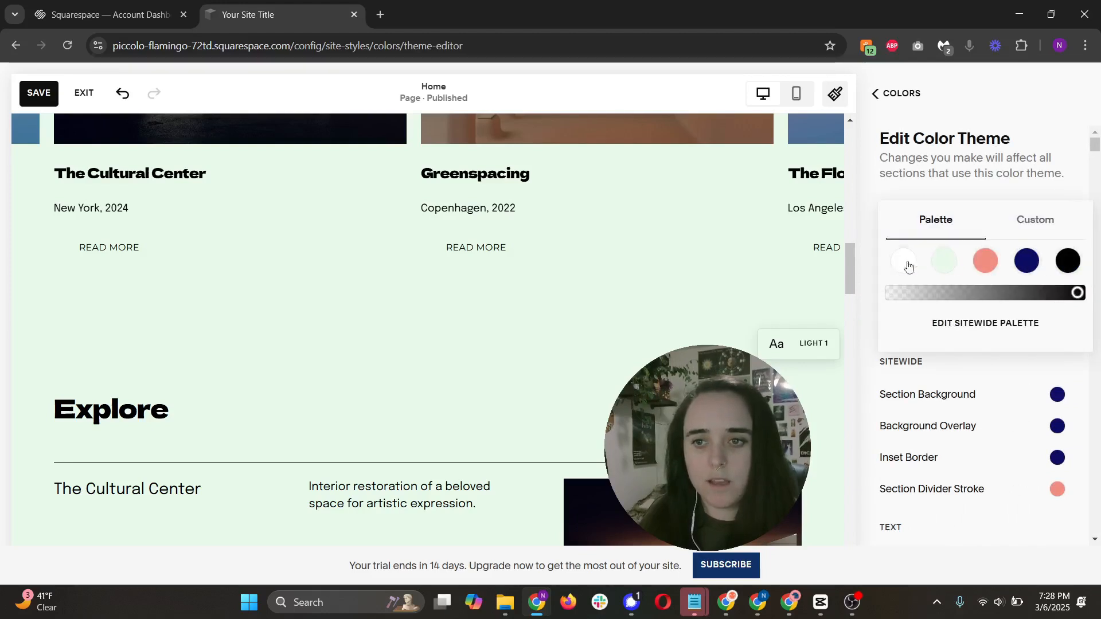
left_click(991, 326)
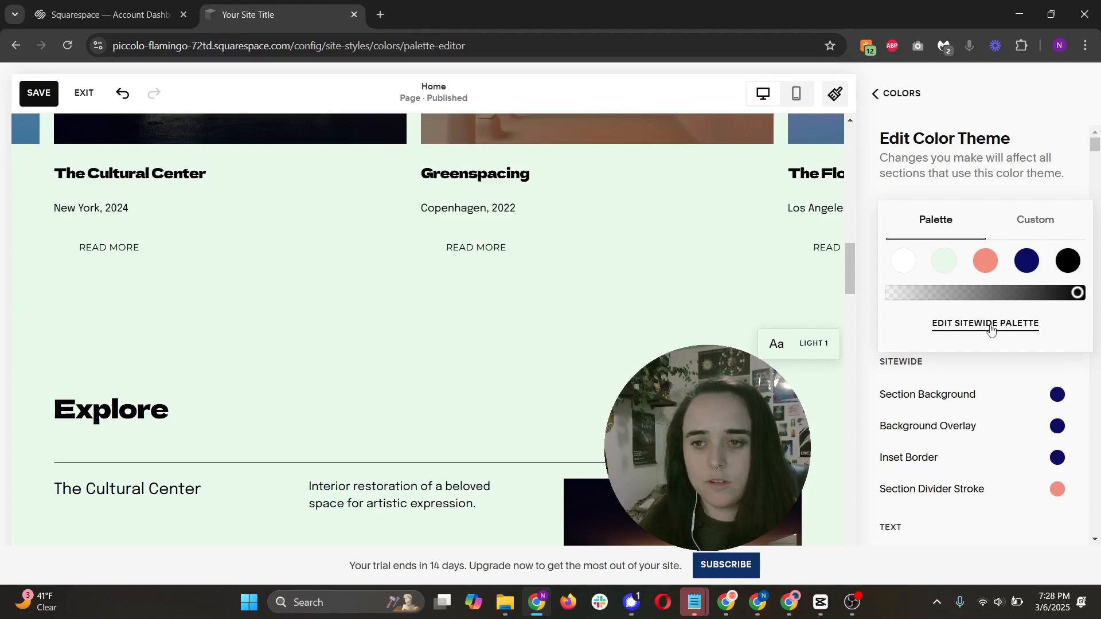
left_click(963, 191)
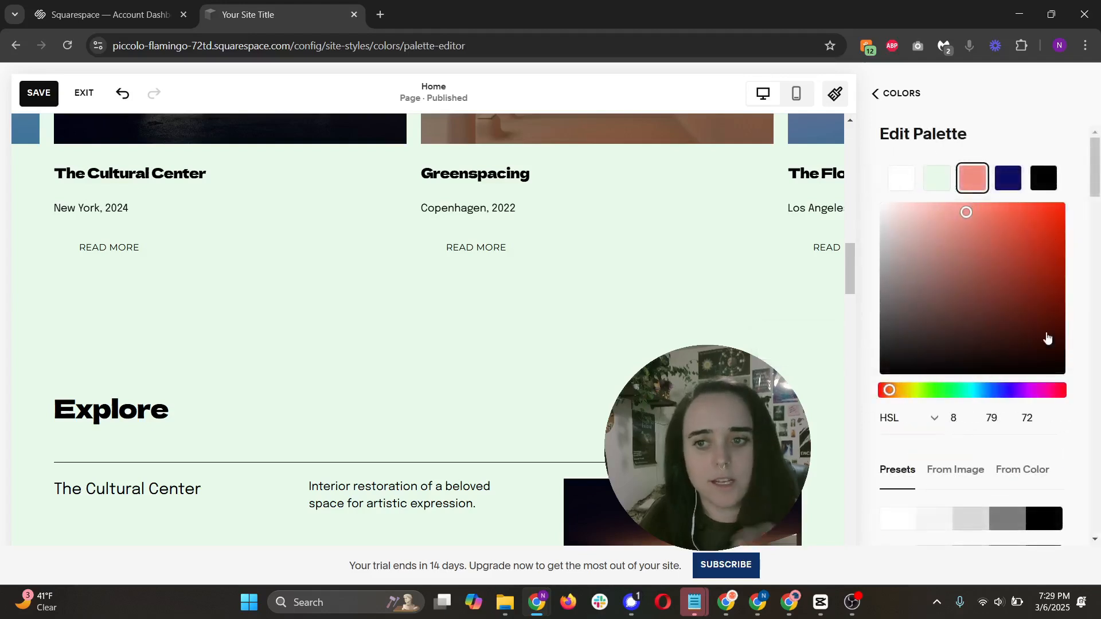
left_click(893, 106)
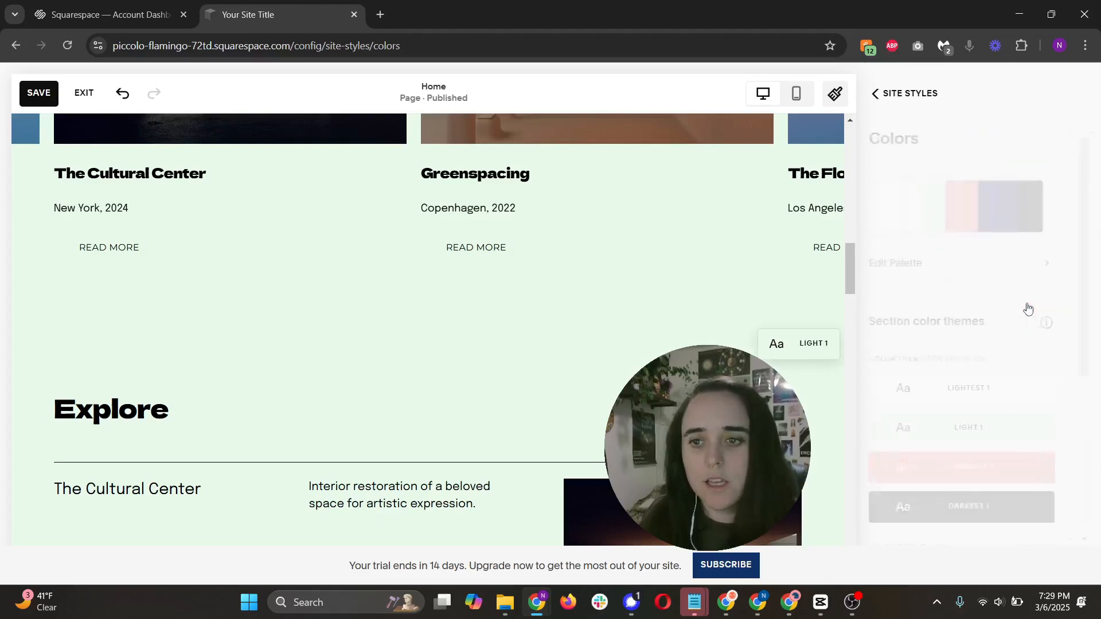
Look through the Dark 2 theme's header, sitewide, text, link, button and menu overlay colors, and return to the section color themes
scroll(1001, 443, "down", 4)
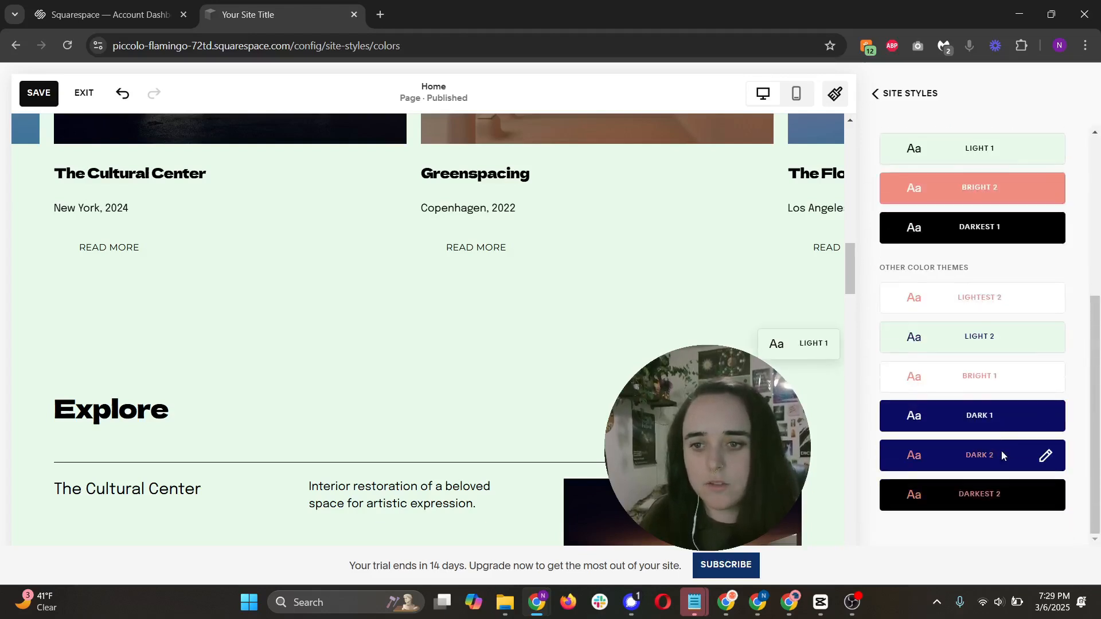
left_click(1026, 457)
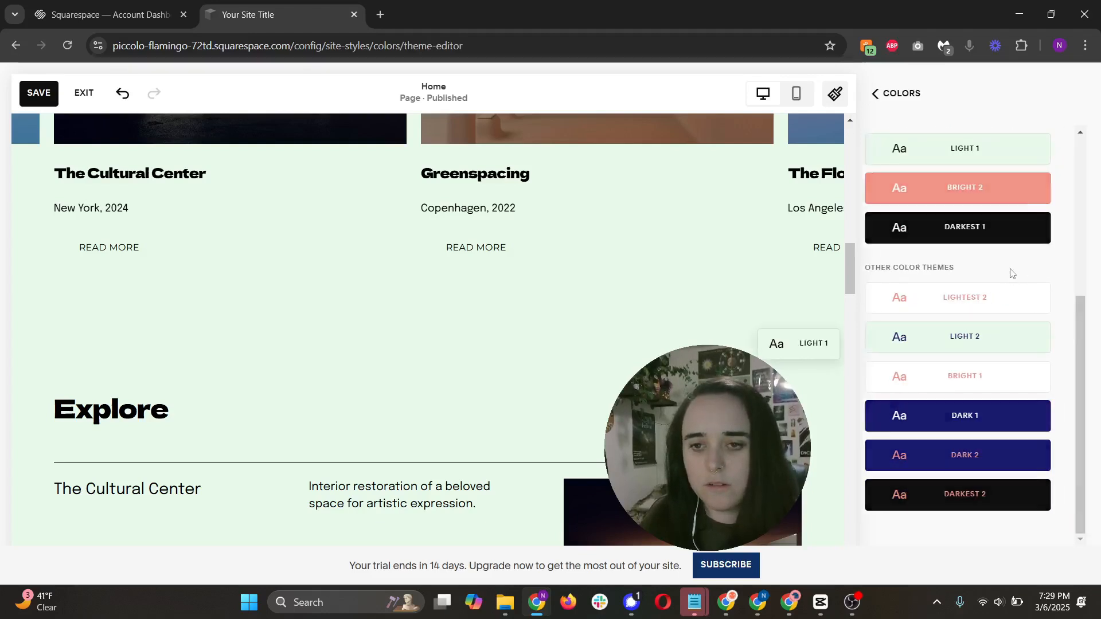
scroll(1000, 272, "down", 10)
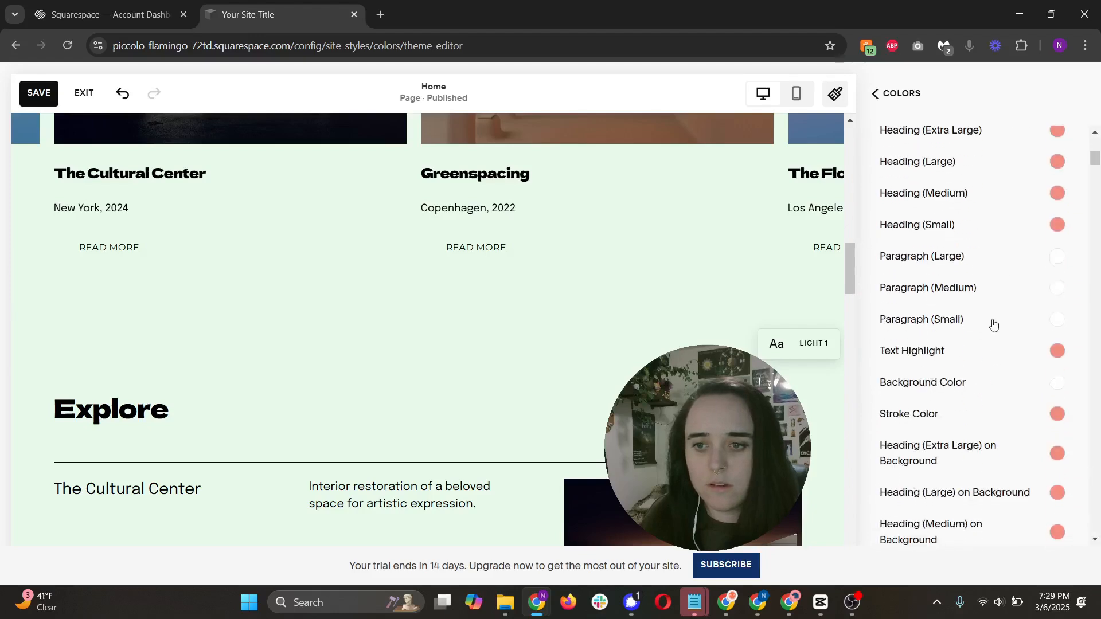
scroll(975, 262, "down", 12)
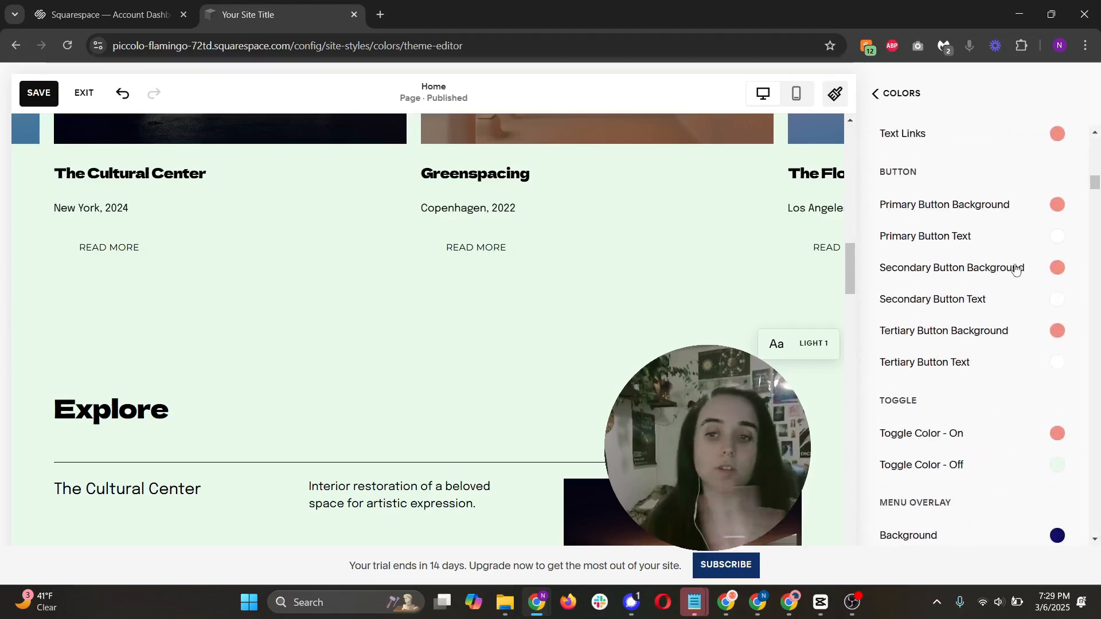
scroll(1011, 274, "down", 2)
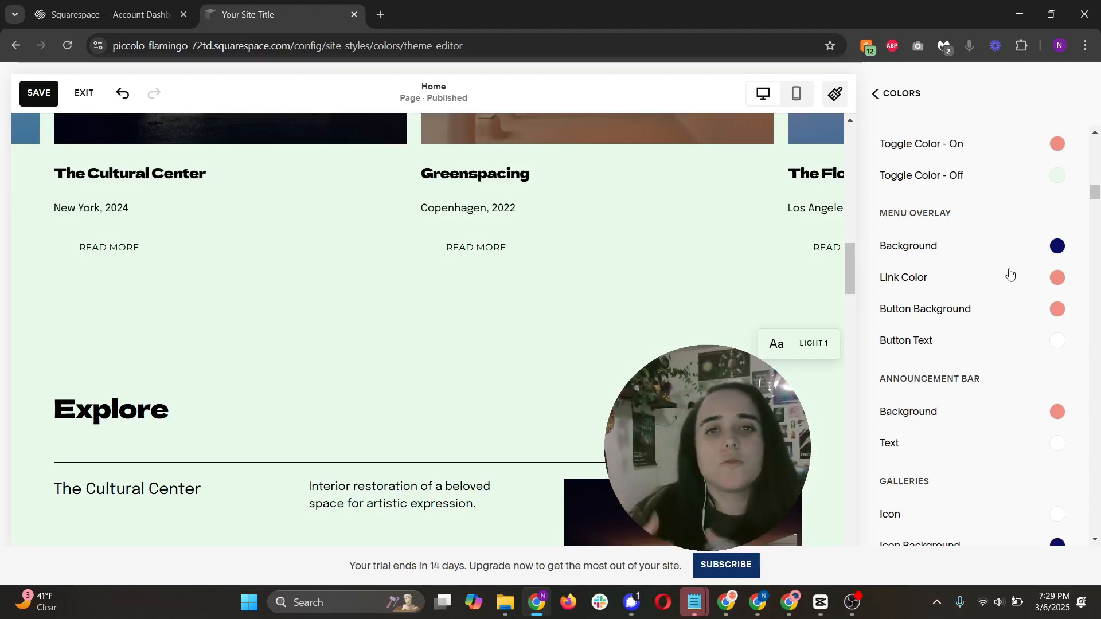
scroll(1010, 274, "up", 10)
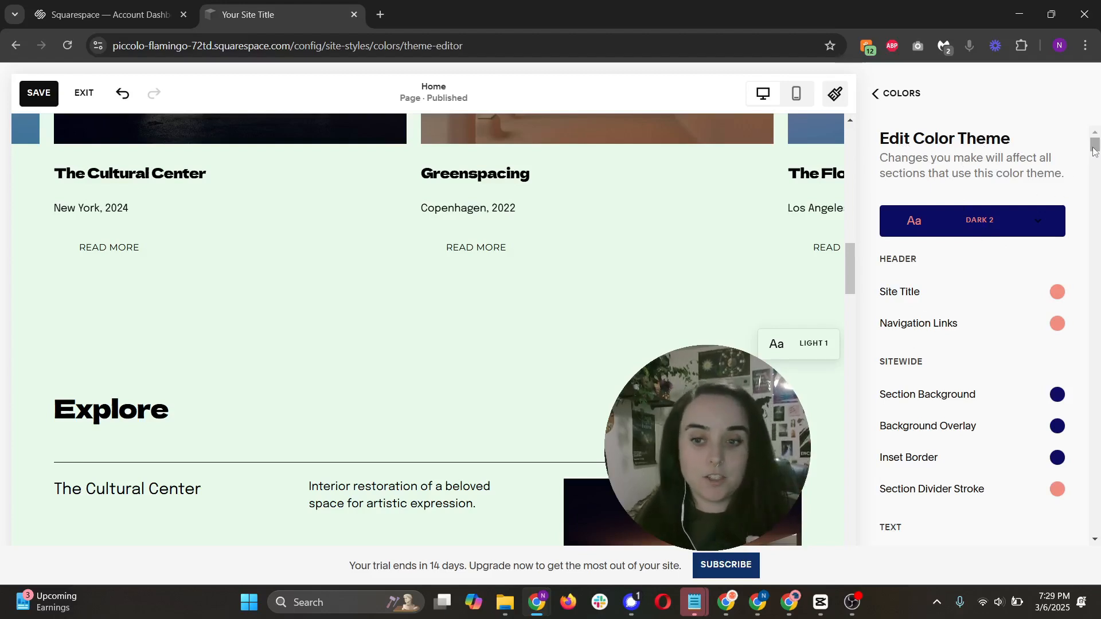
scroll(904, 398, "down", 1)
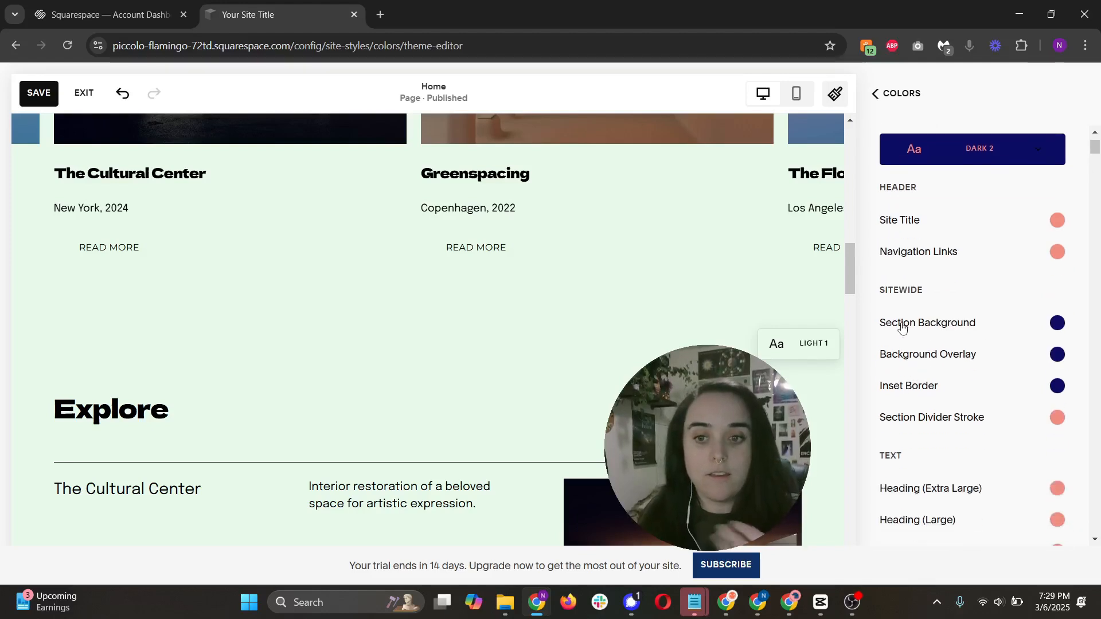
scroll(911, 324, "down", 2)
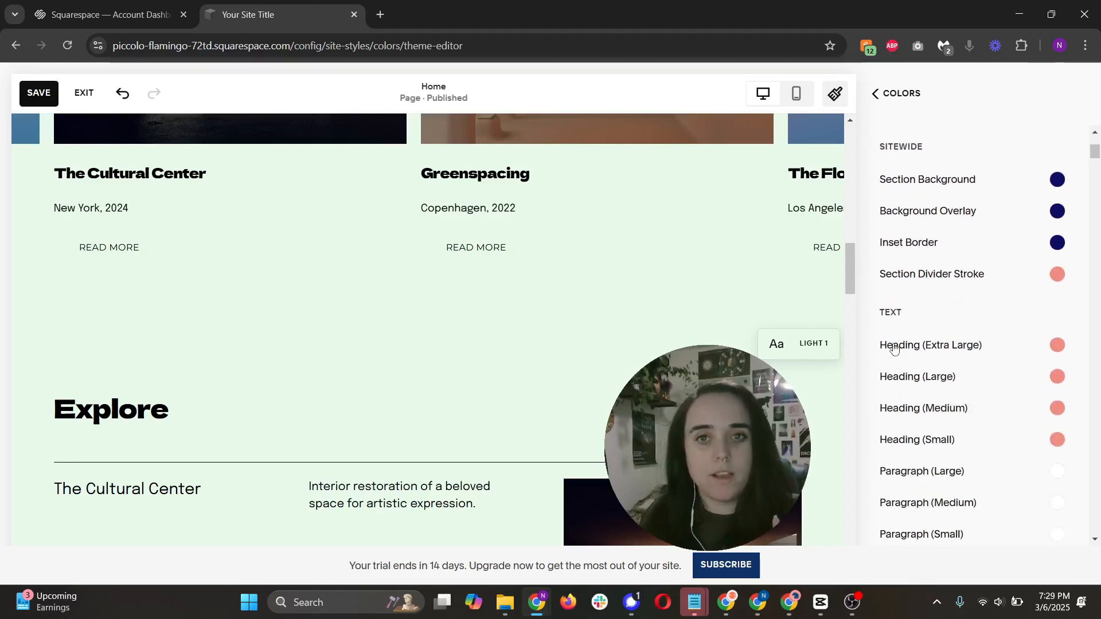
scroll(1024, 347, "down", 3)
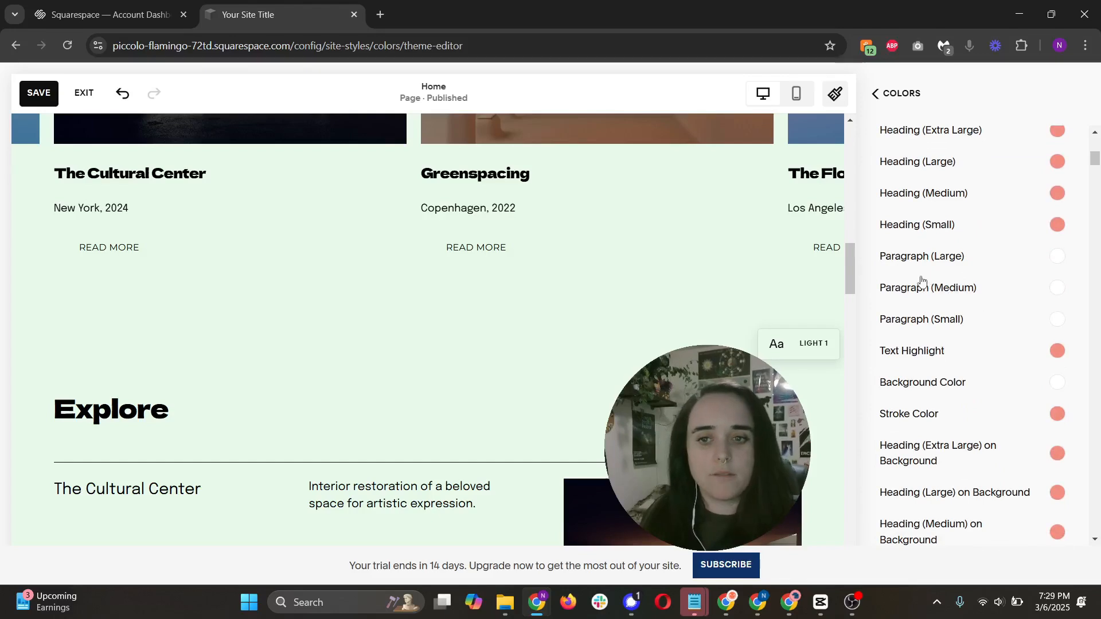
scroll(923, 284, "down", 5)
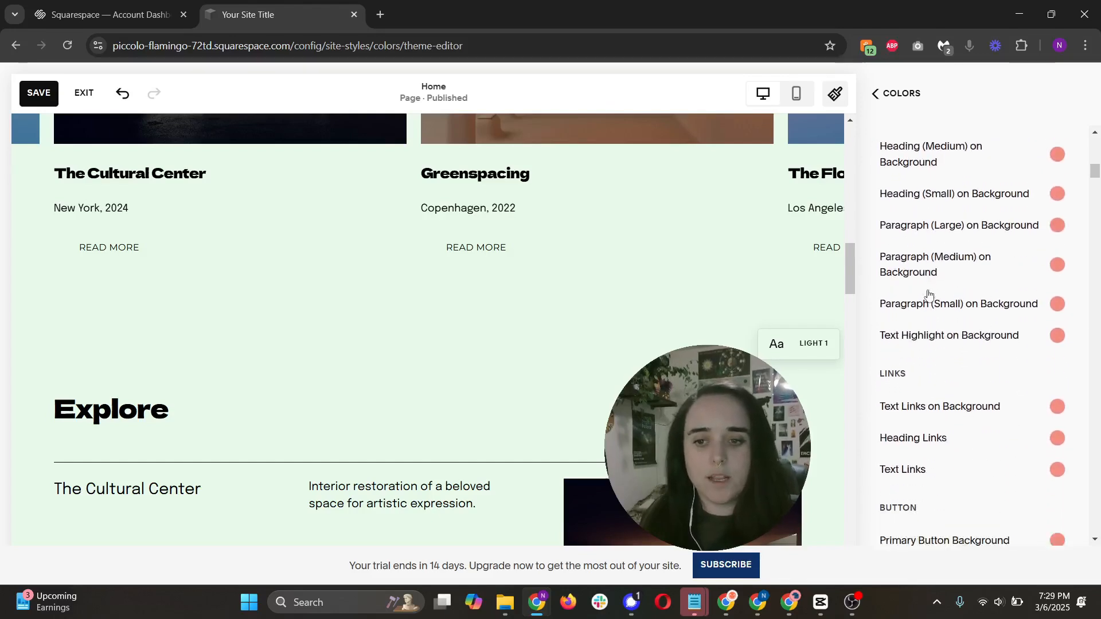
scroll(929, 294, "down", 2)
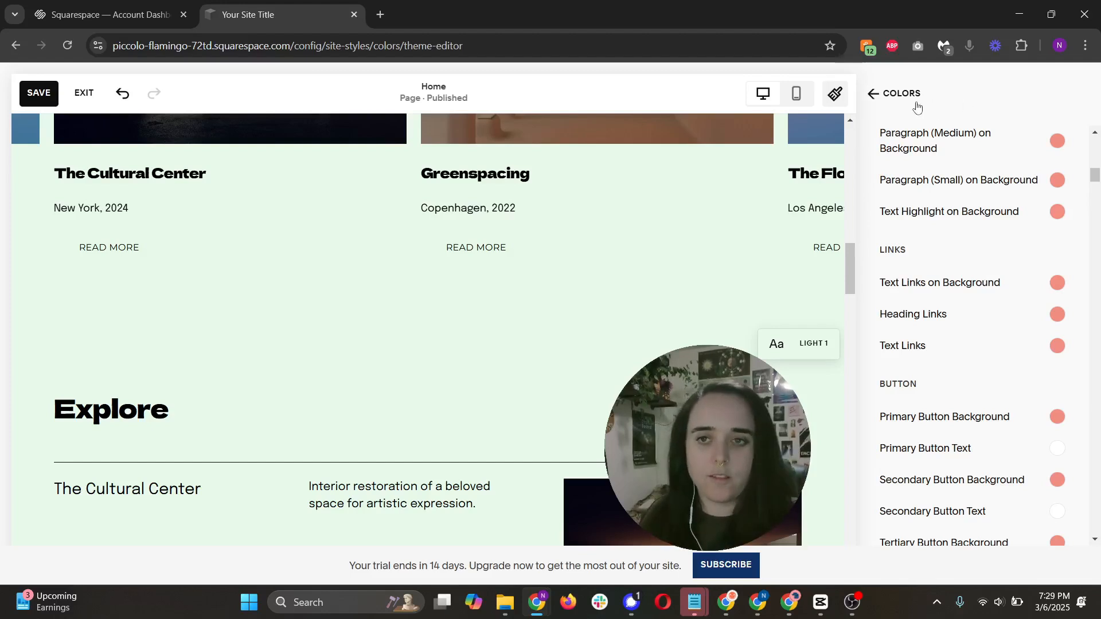
left_click(900, 95)
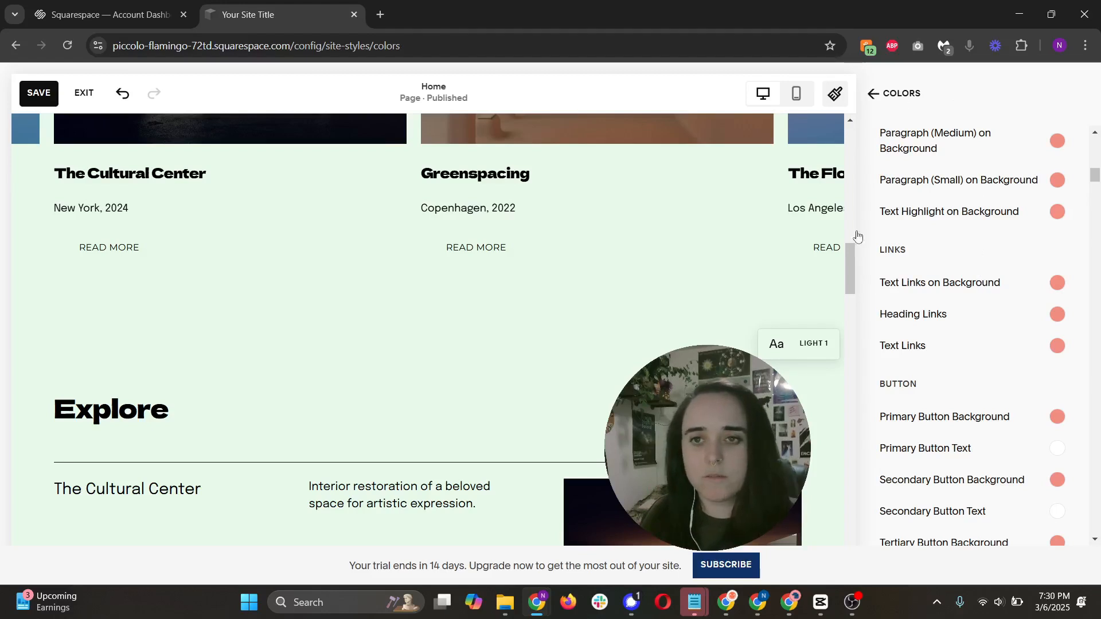
scroll(924, 270, "down", 3)
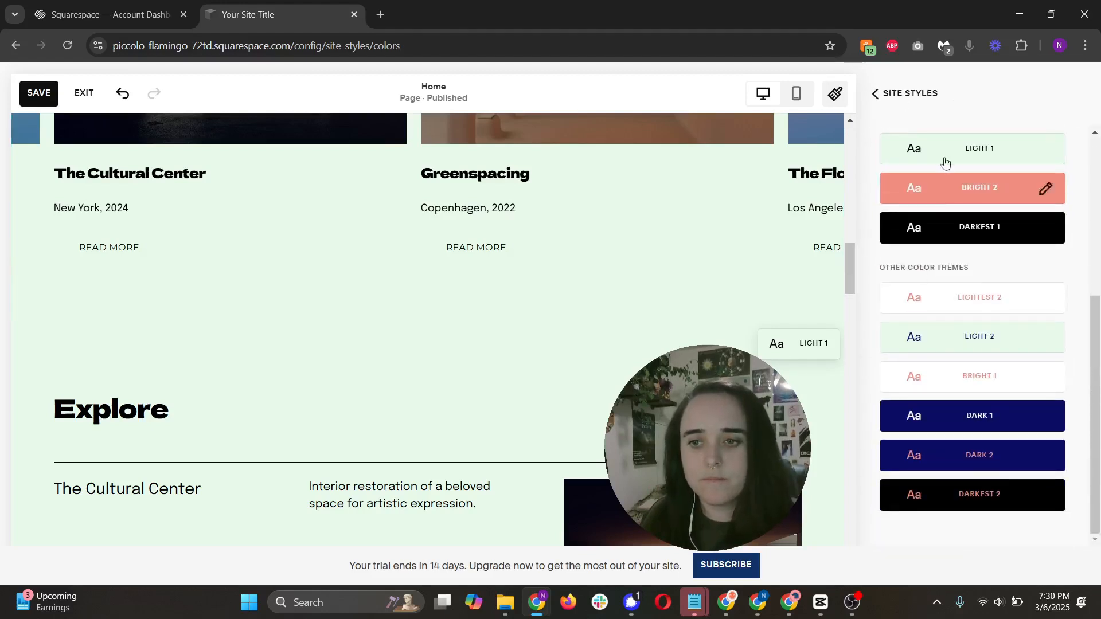
scroll(986, 286, "up", 4)
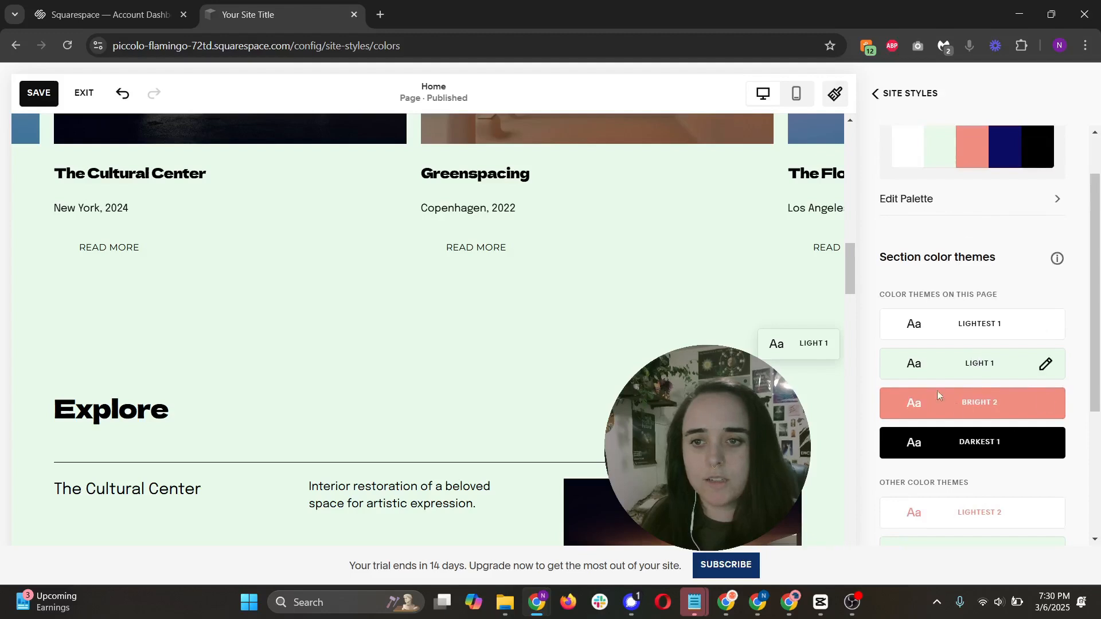
Open the site's button styles, browse all button packs and apply the one listed just after the pill-shaped outline pack
scroll(928, 138, "up", 2)
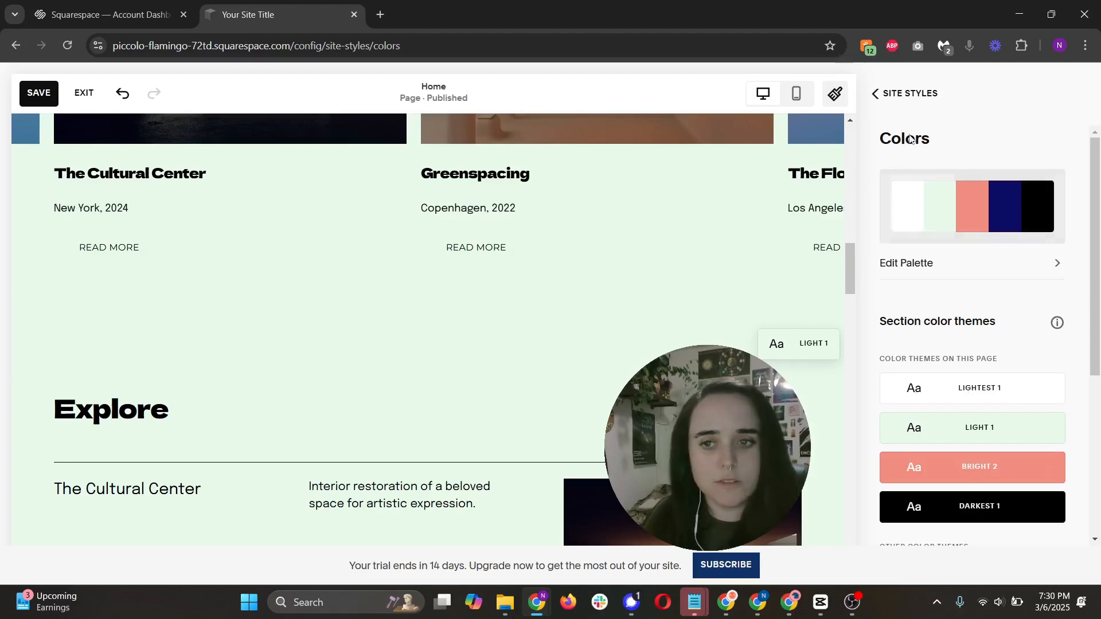
left_click(908, 92)
scroll(955, 287, "down", 3)
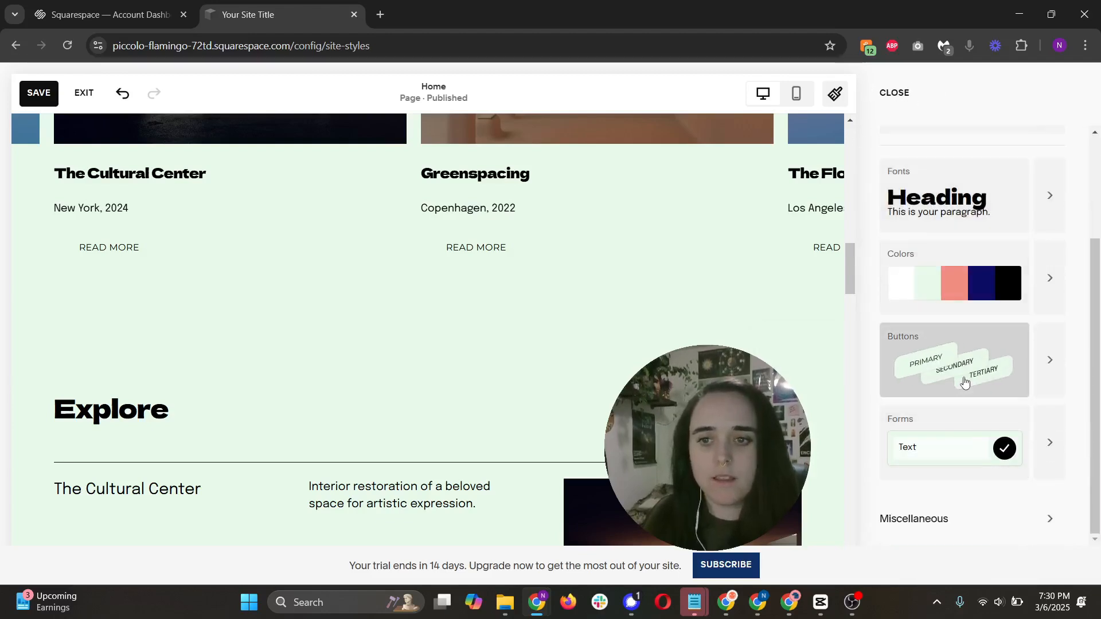
left_click(1042, 361)
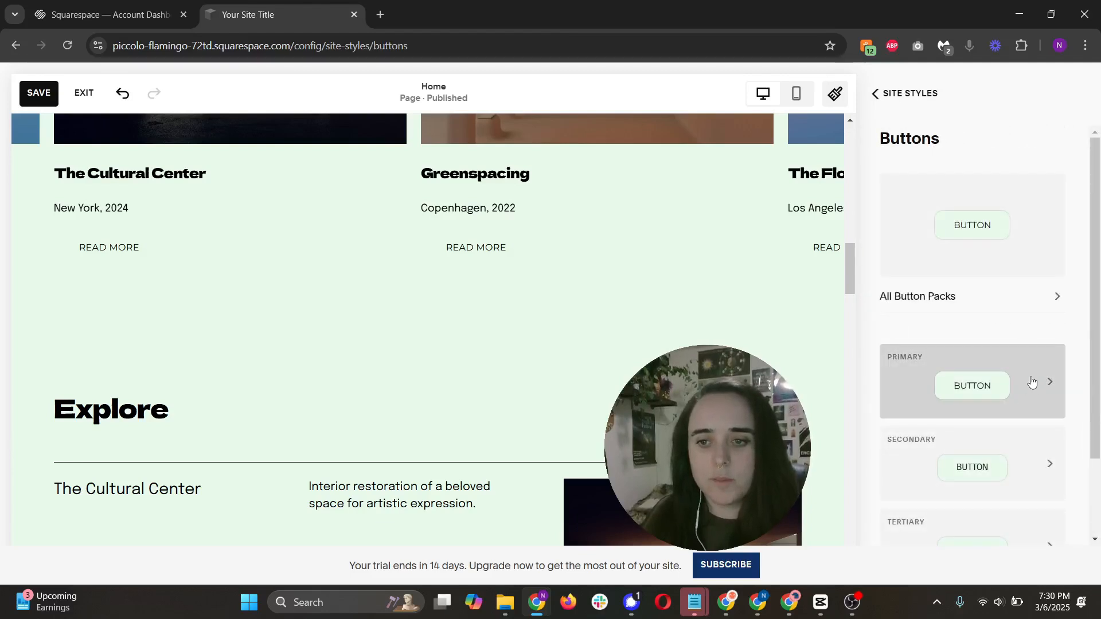
left_click(959, 303)
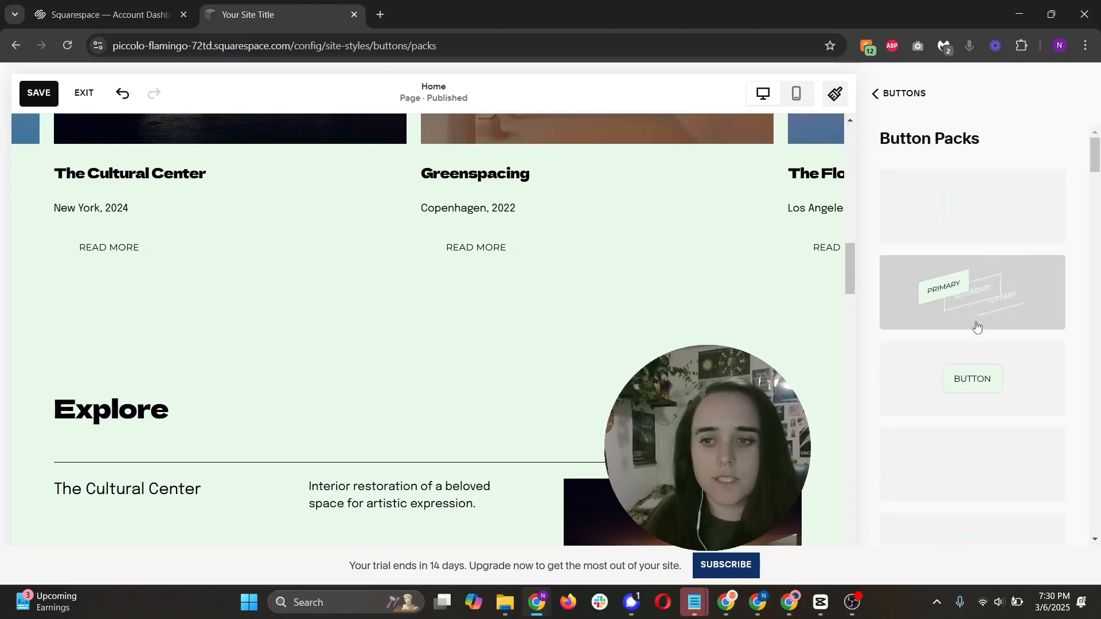
scroll(986, 448, "down", 3)
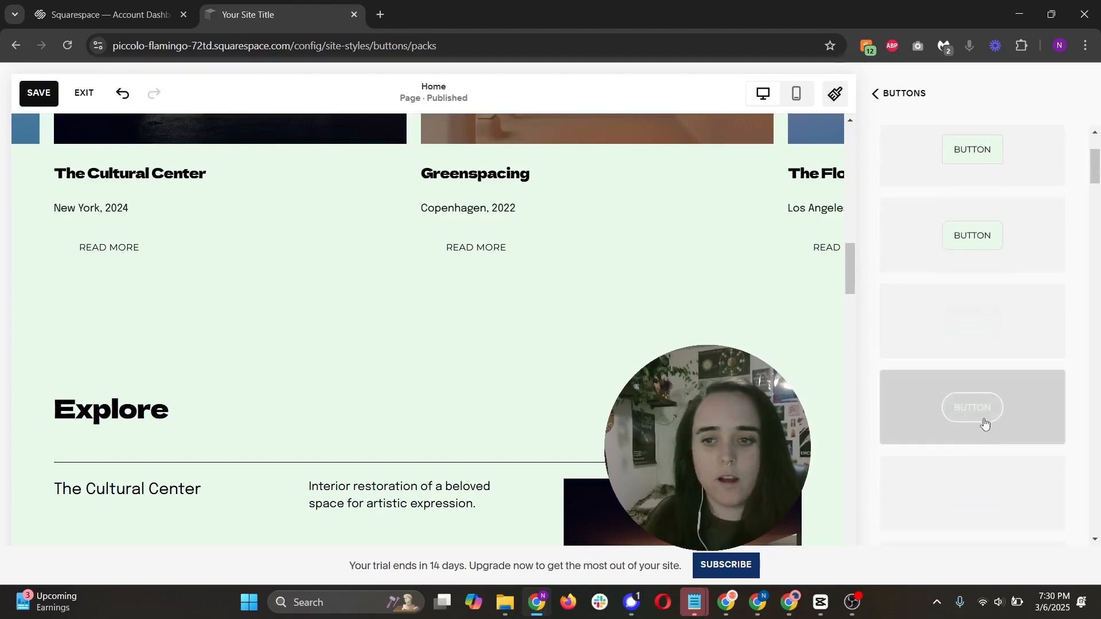
left_click(998, 486)
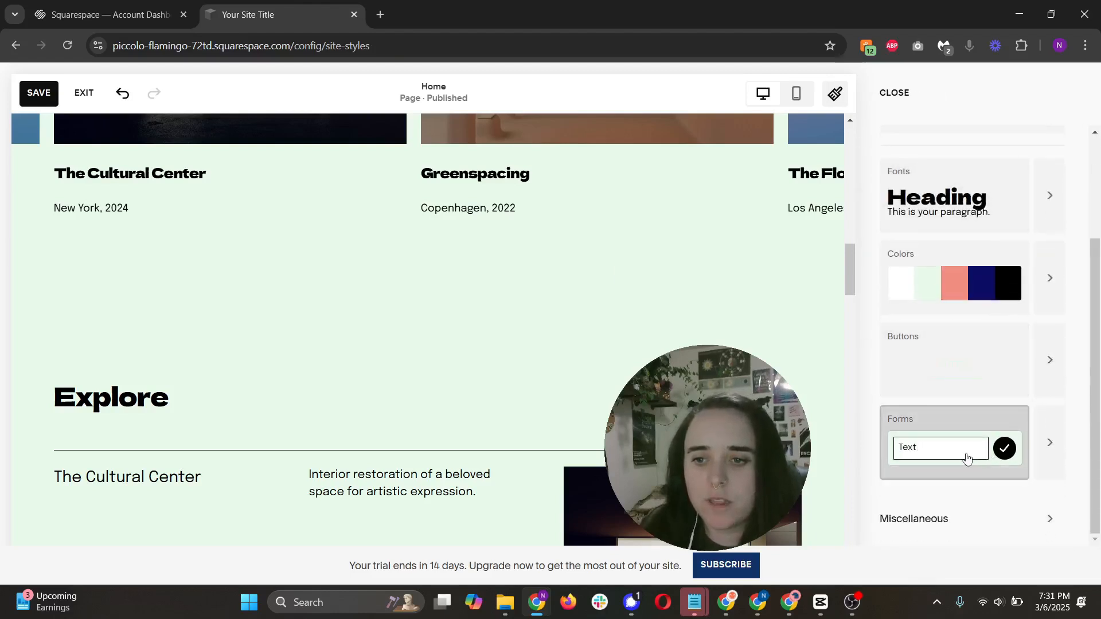
Apply the recommended form pack with an underlined text field and a square black checkbox
left_click(969, 451)
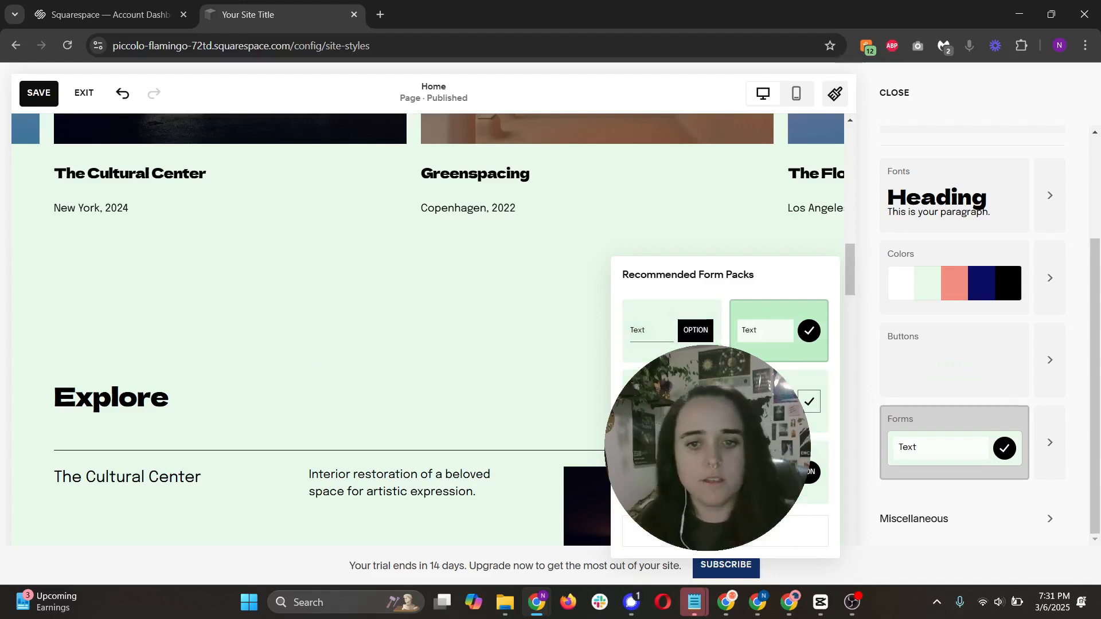
left_click(672, 473)
left_click(908, 500)
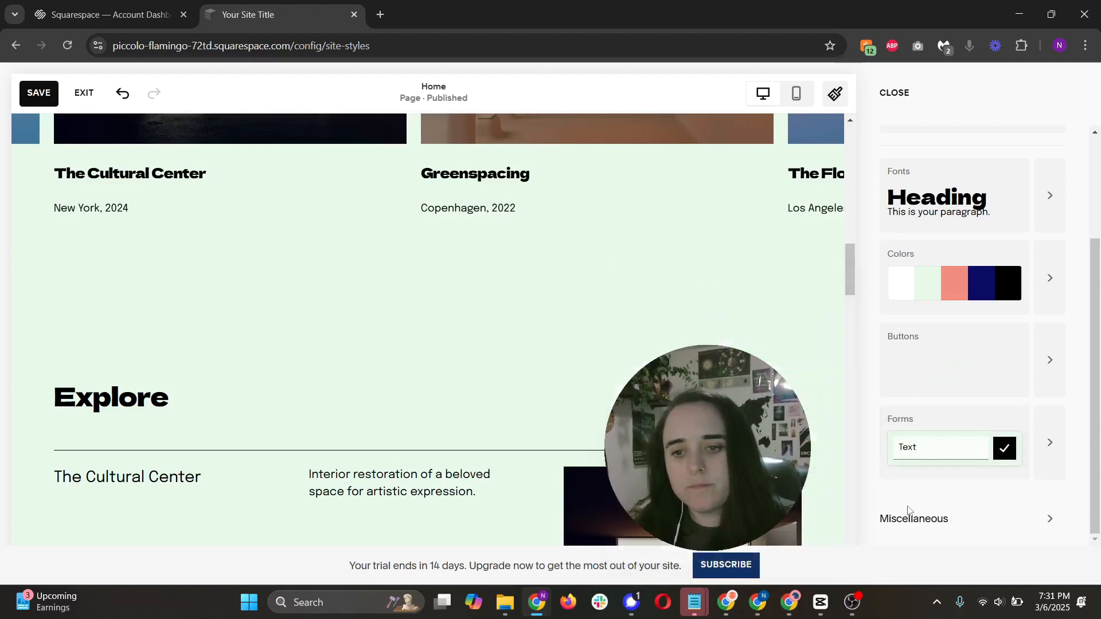
Check the available animation styles and speeds in the miscellaneous styles and return to the miscellaneous list
left_click(915, 520)
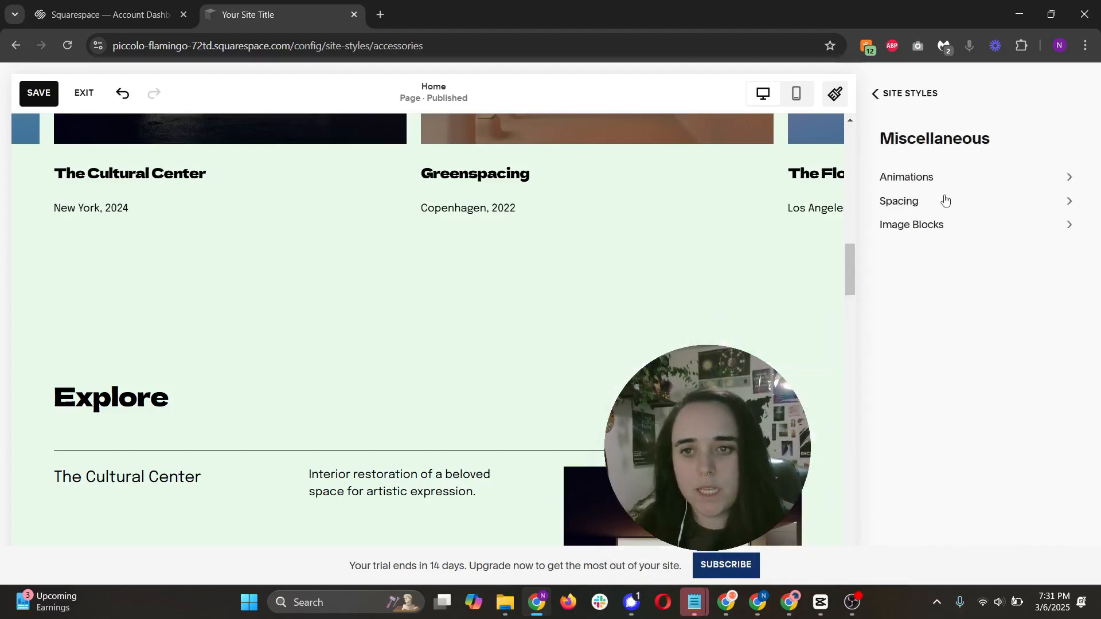
left_click(945, 183)
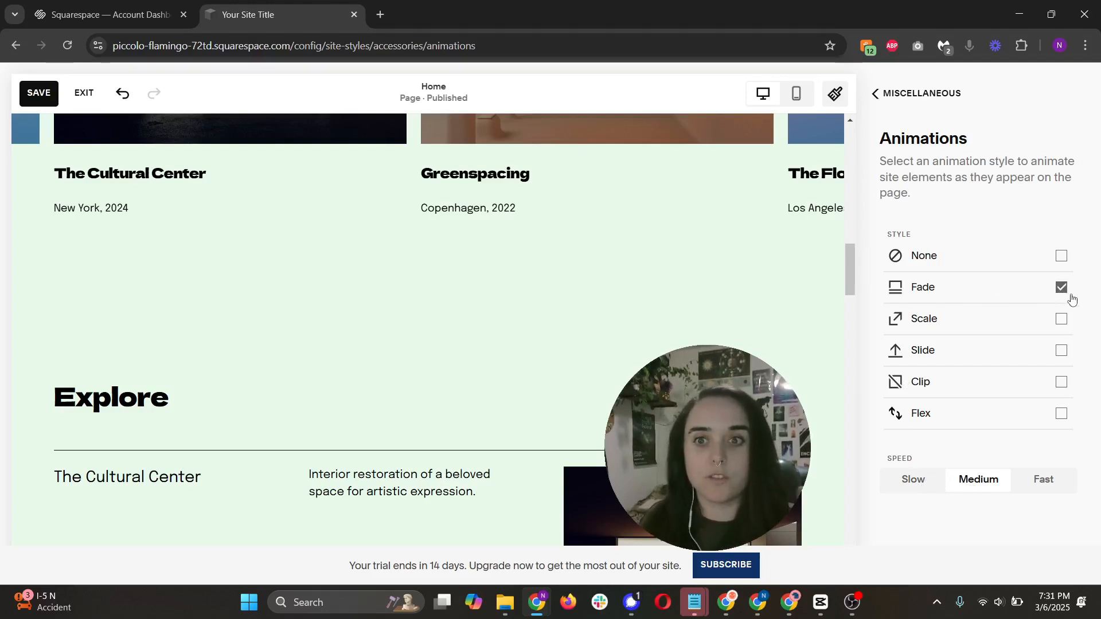
left_click(893, 95)
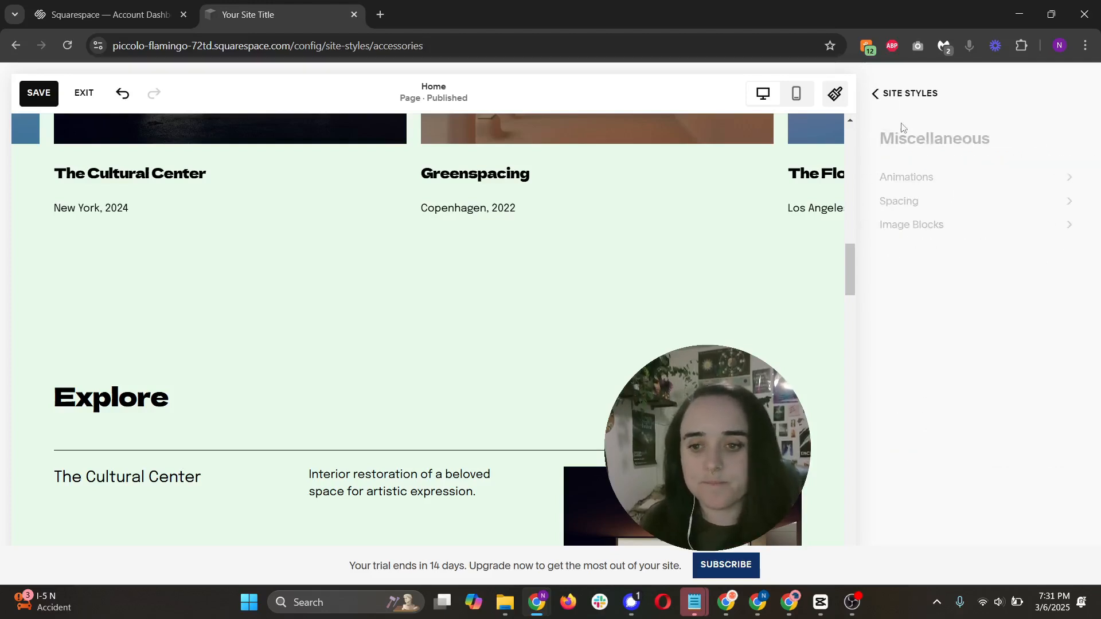
Open the site spacing styles and review the layout of the Projects and Explore sections
left_click(937, 210)
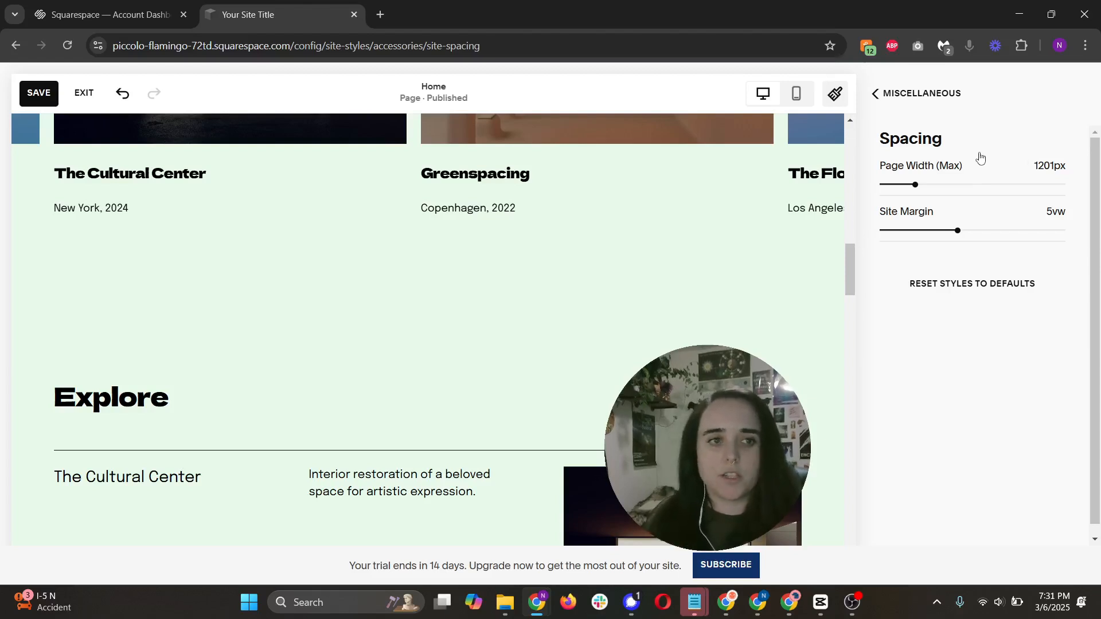
scroll(683, 249, "up", 5)
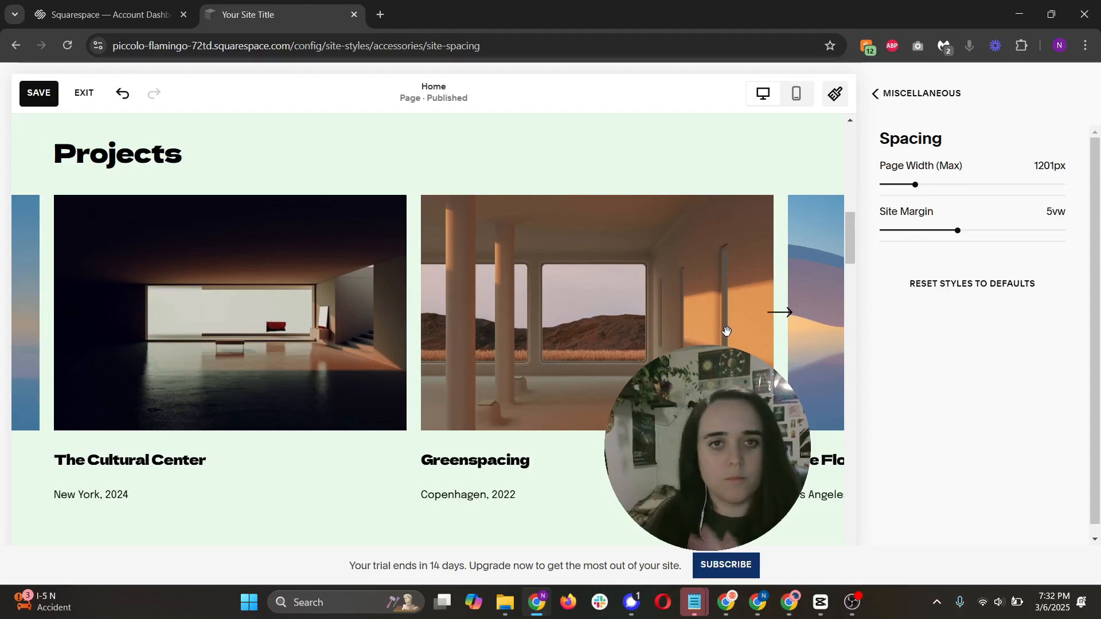
scroll(725, 332, "down", 1)
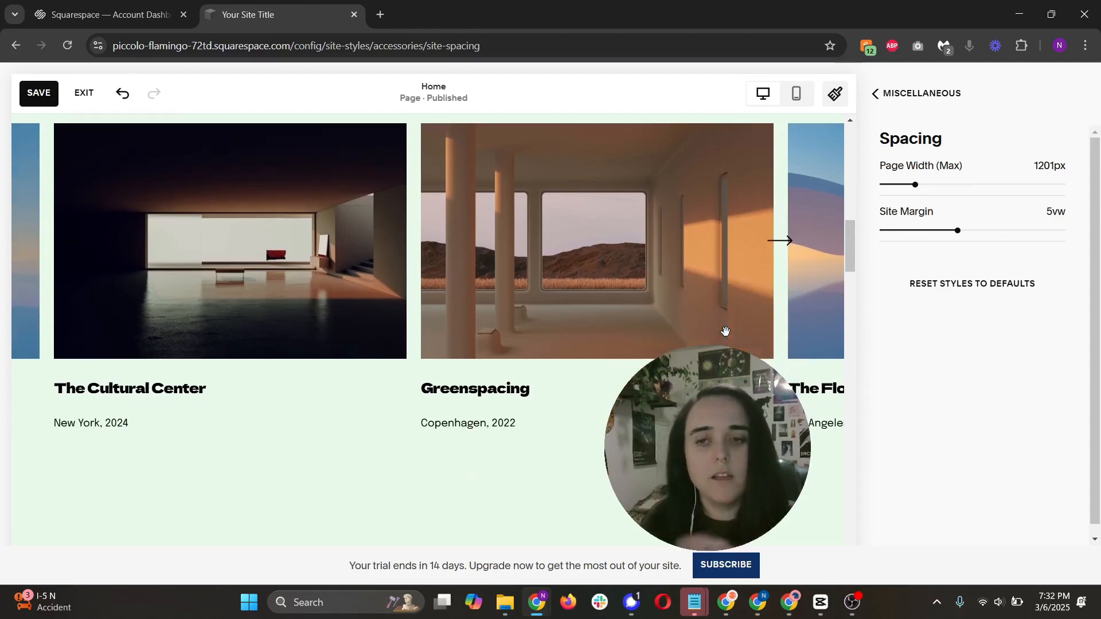
scroll(723, 326, "down", 5)
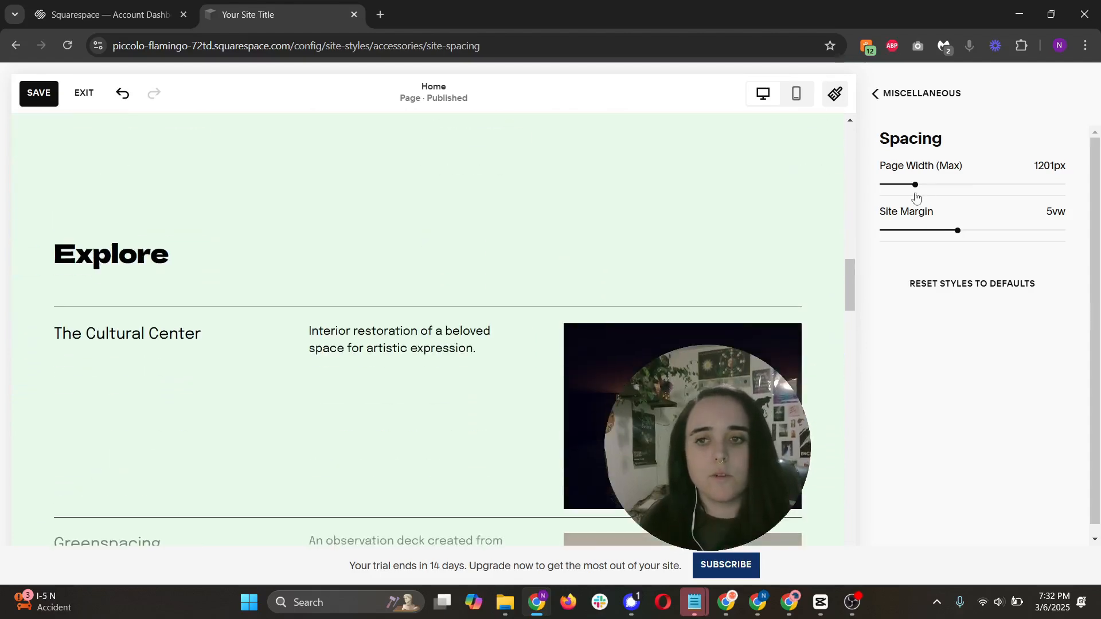
Try a maximum page width of 865px and check its effect on the Projects and Explore sections
left_click_drag(1033, 167, 1077, 175)
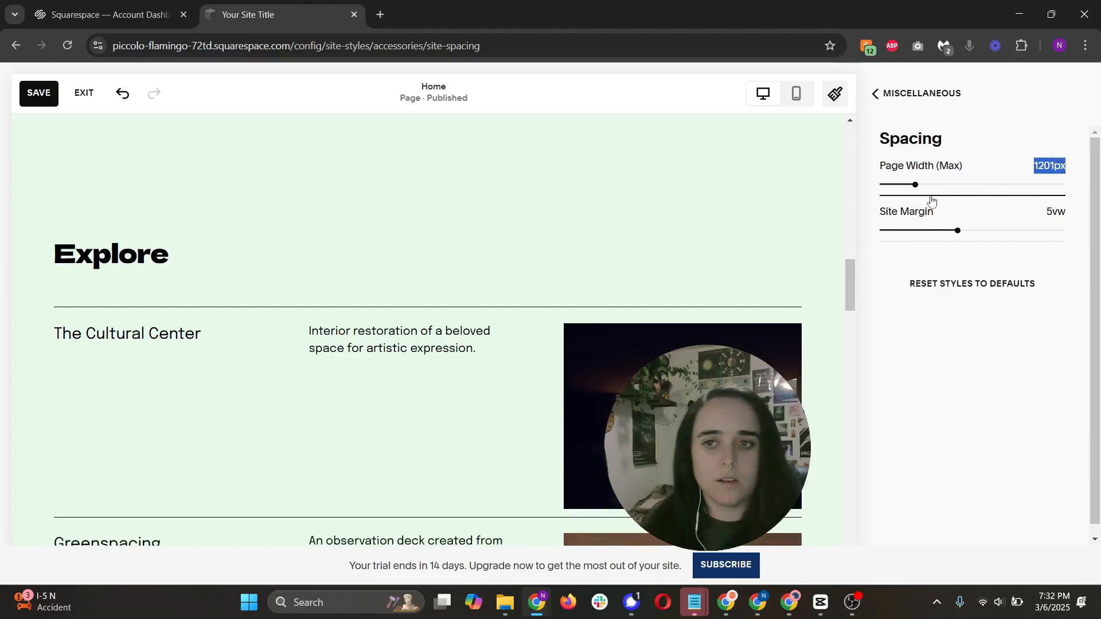
left_click_drag(916, 185, 889, 185)
left_click_drag(738, 199, 709, 206)
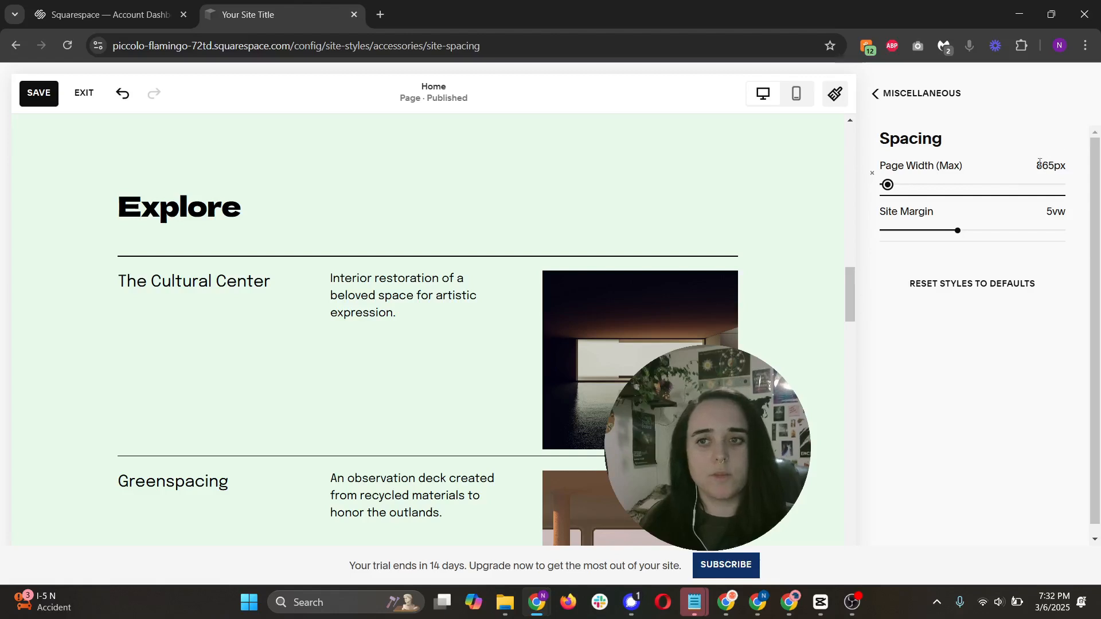
left_click_drag(1037, 165, 1056, 166)
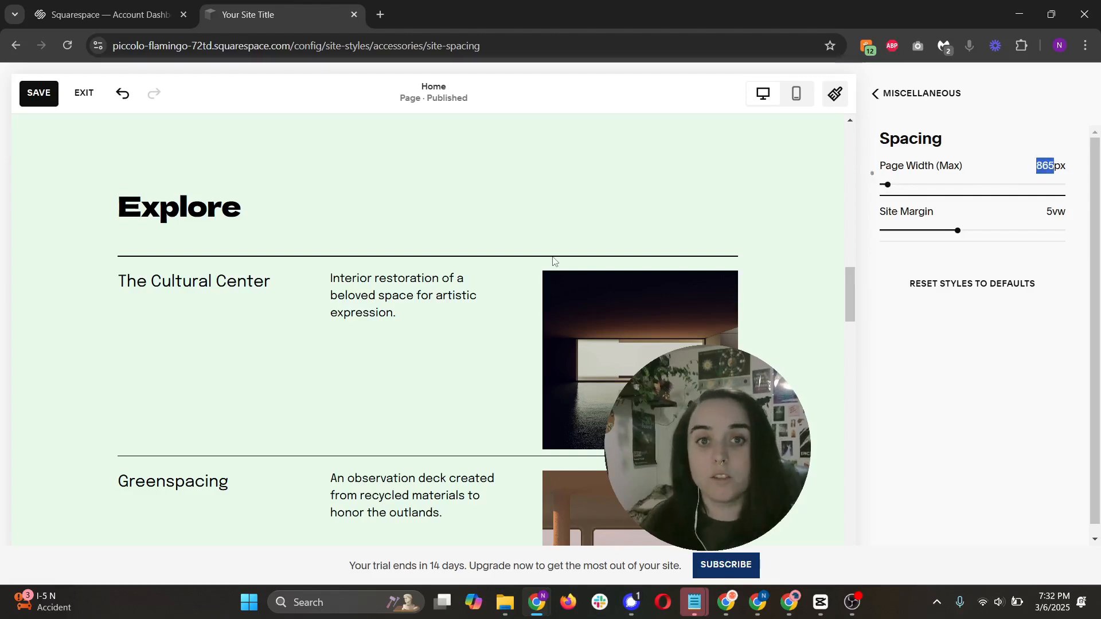
scroll(555, 261, "up", 10)
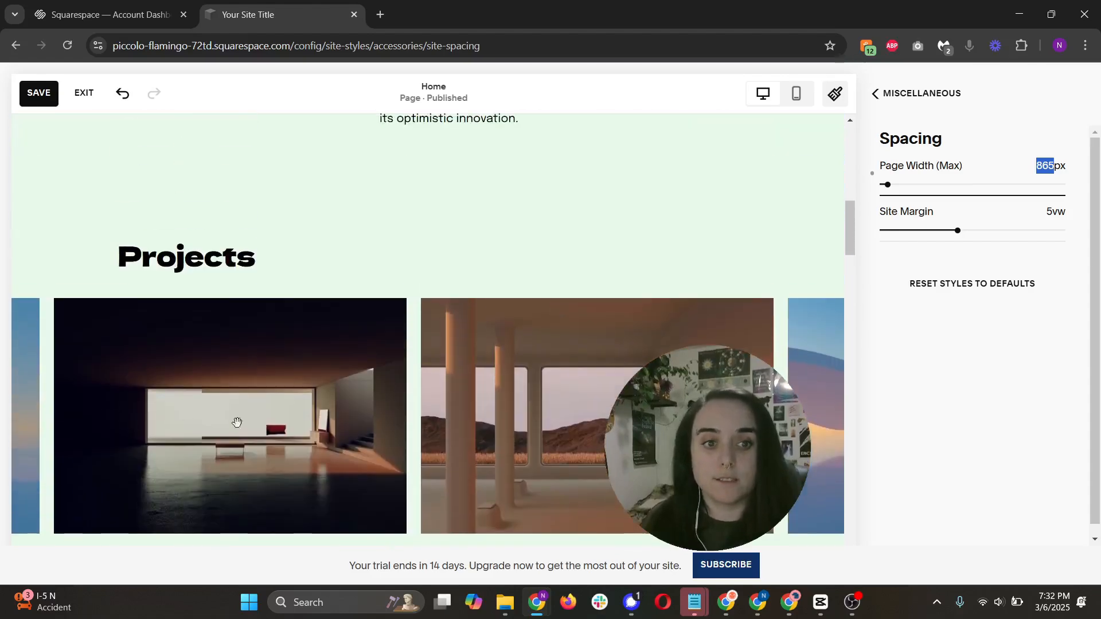
scroll(514, 369, "down", 10)
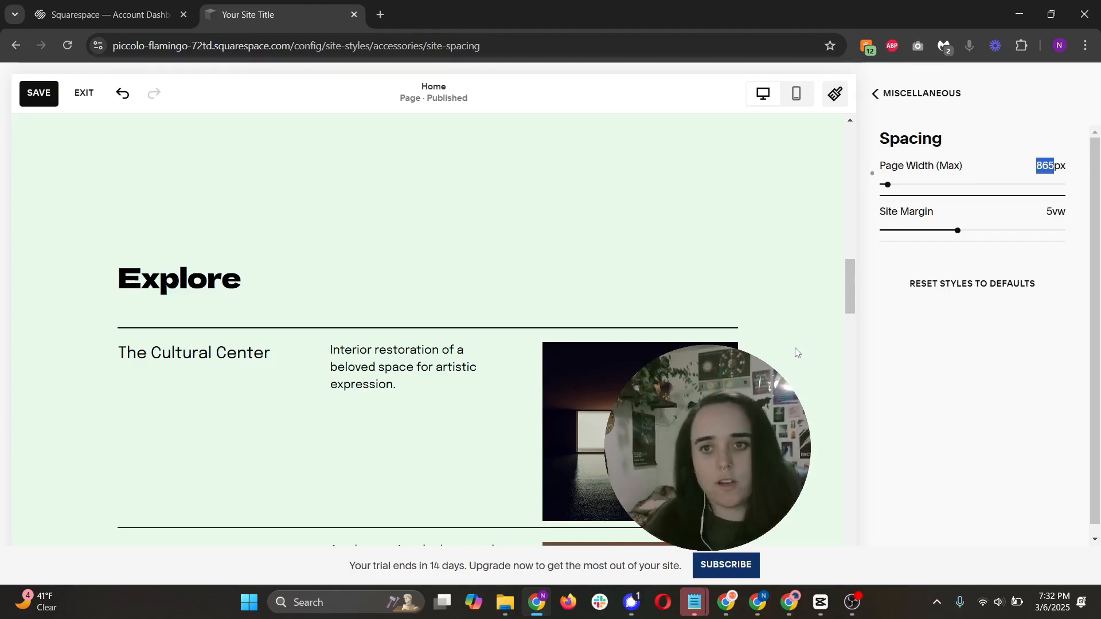
Set the maximum page width to 1376px and check the Explore section
left_click_drag(887, 184, 929, 183)
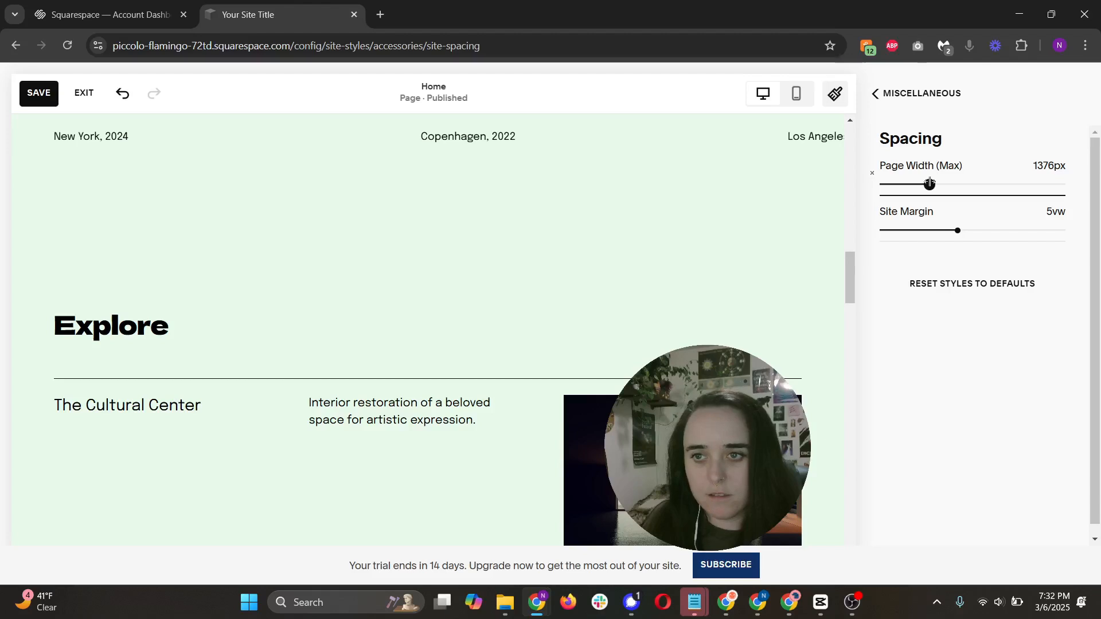
scroll(799, 290, "down", 3)
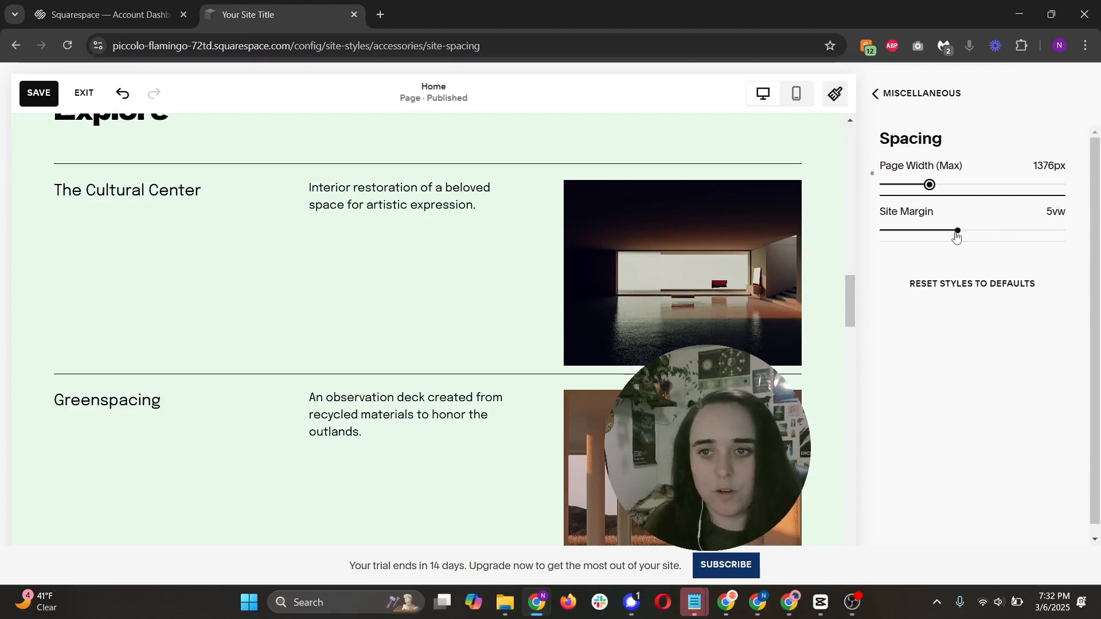
Try a site margin of 0vw and check its effect from the page header to the Explore section
left_click_drag(957, 231, 841, 232)
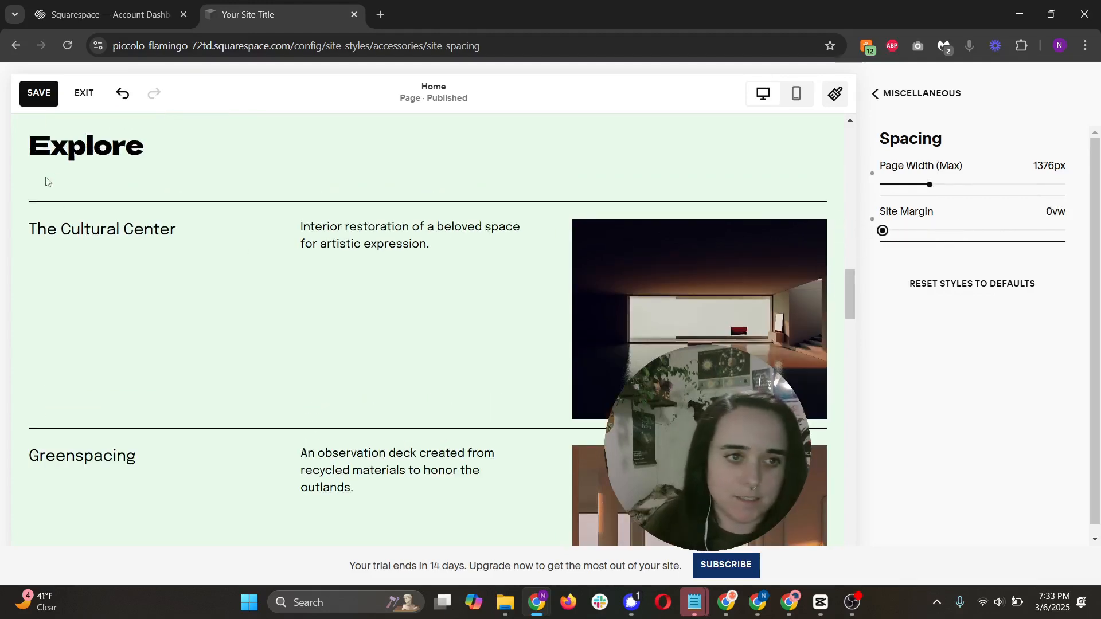
scroll(32, 212, "up", 2)
scroll(37, 344, "down", 6)
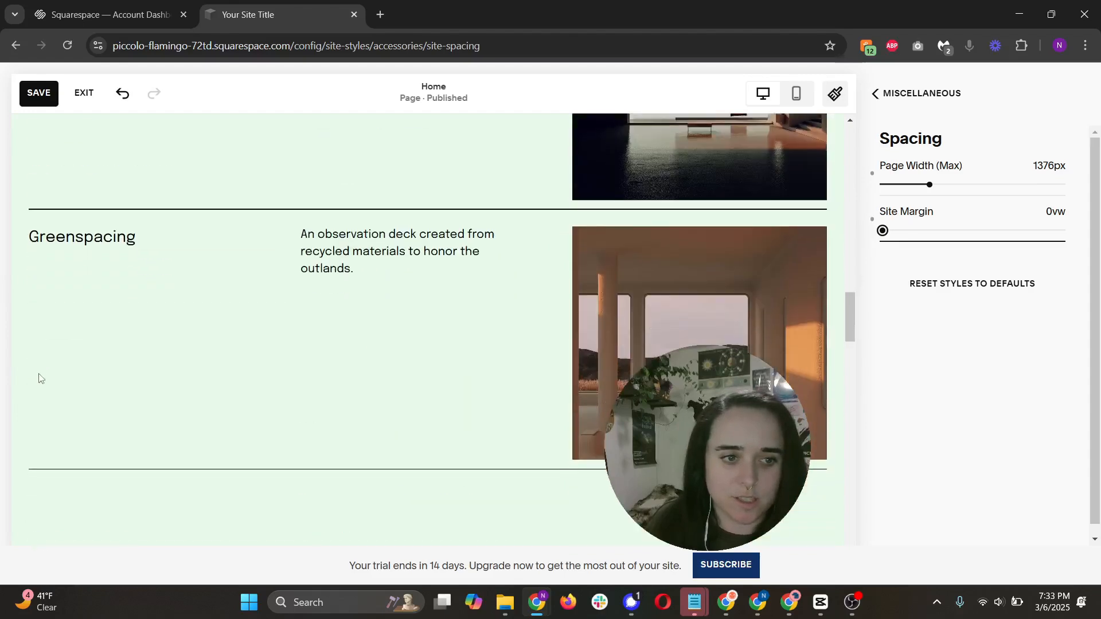
scroll(34, 401, "down", 4)
scroll(74, 398, "up", 12)
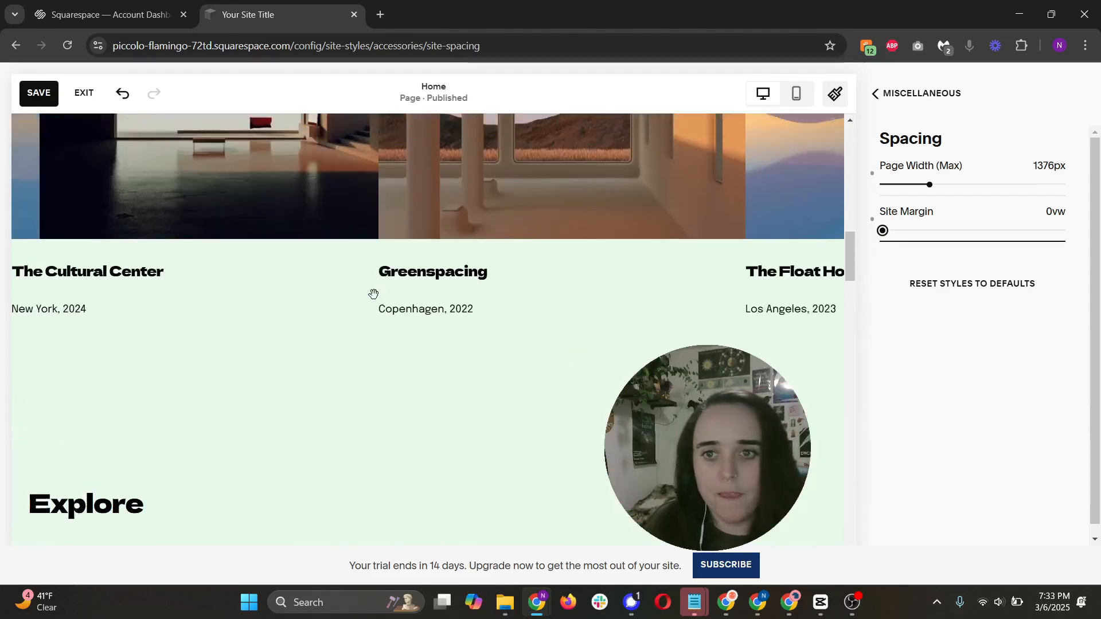
scroll(373, 293, "up", 15)
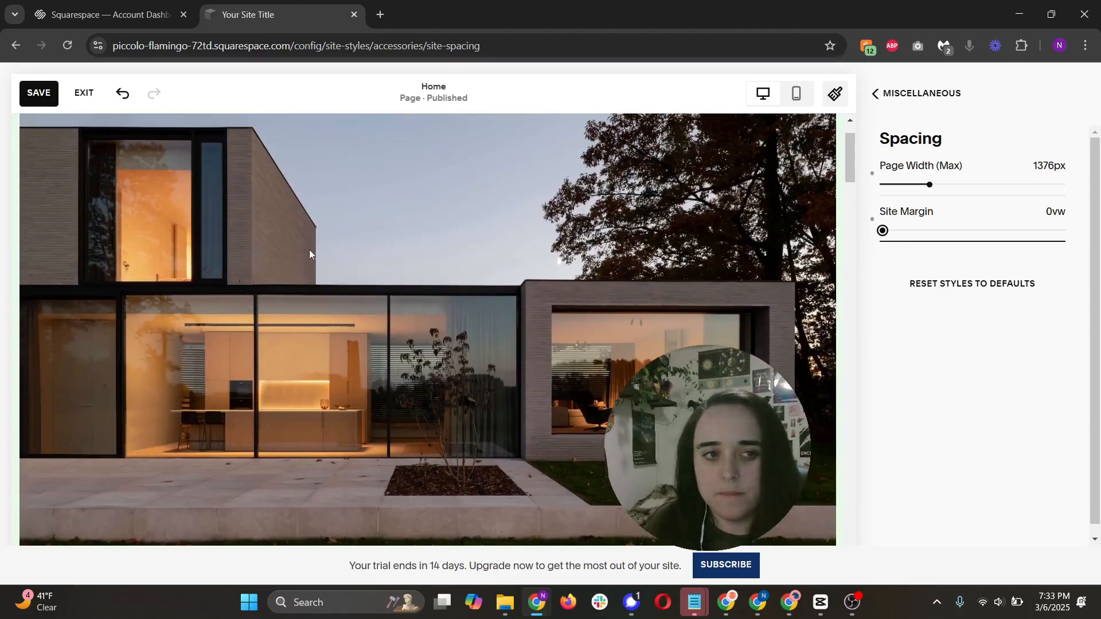
scroll(310, 254, "up", 2)
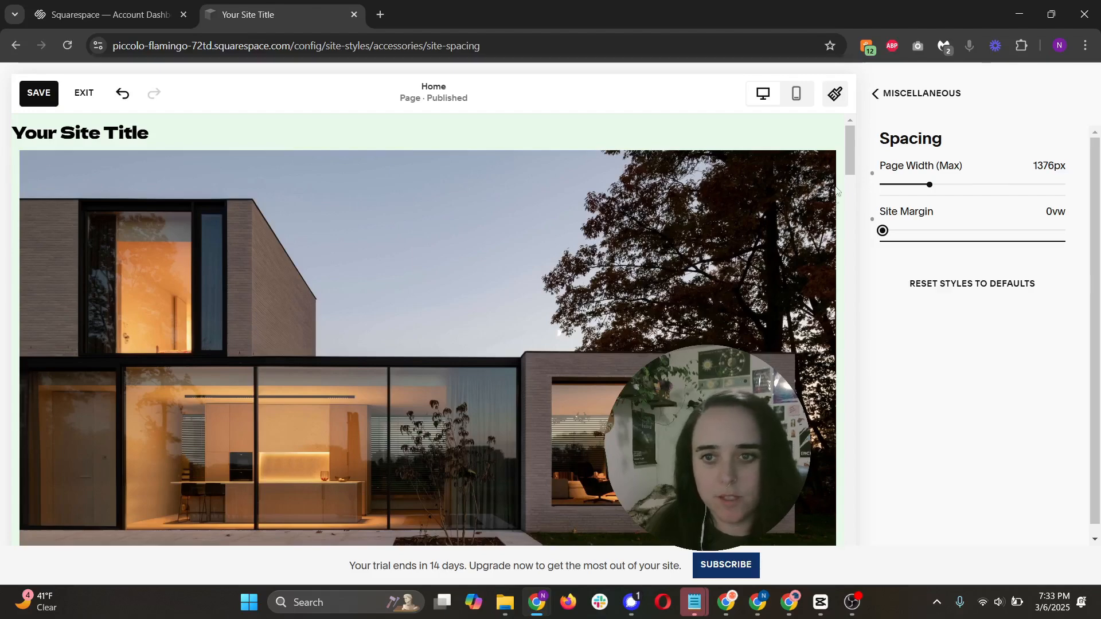
scroll(819, 246, "down", 15)
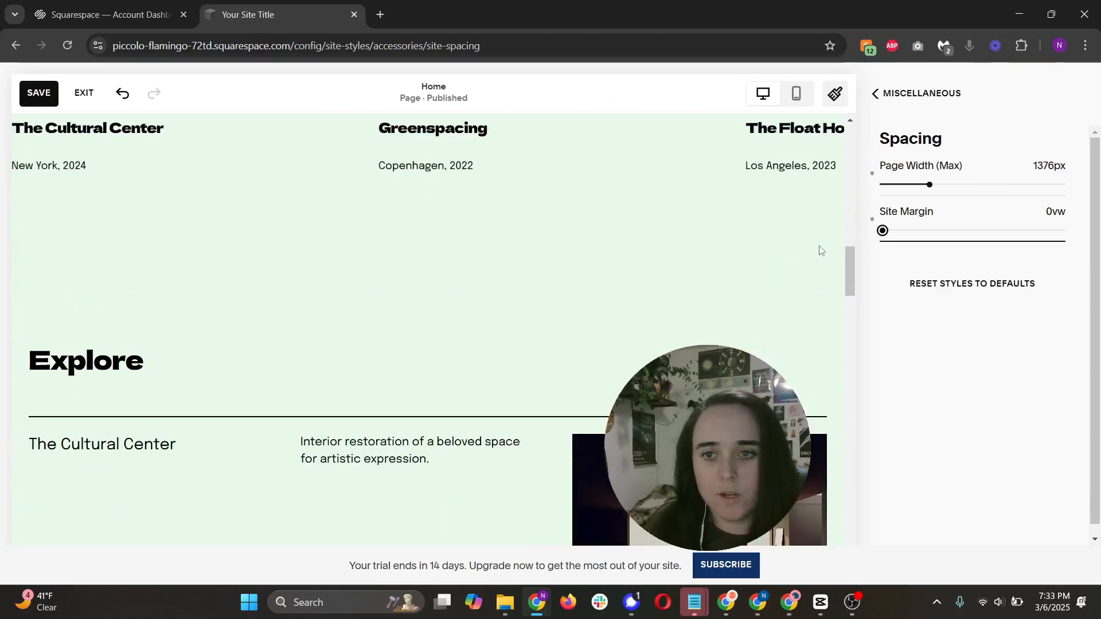
Set the site margin to 3vw and return to the miscellaneous styles
left_click(889, 234)
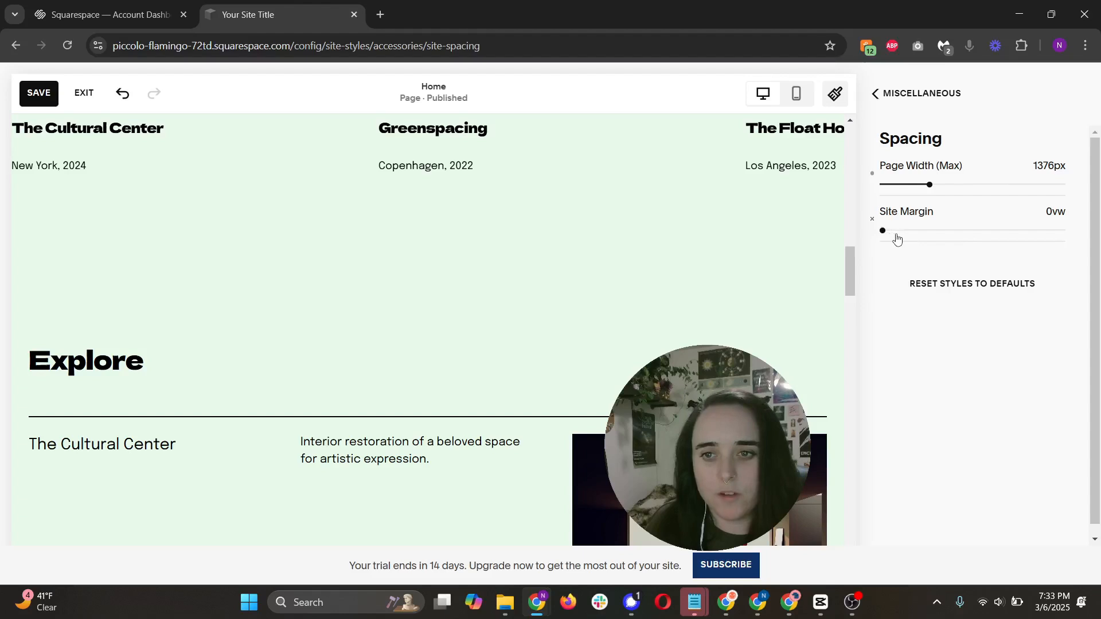
left_click(898, 230)
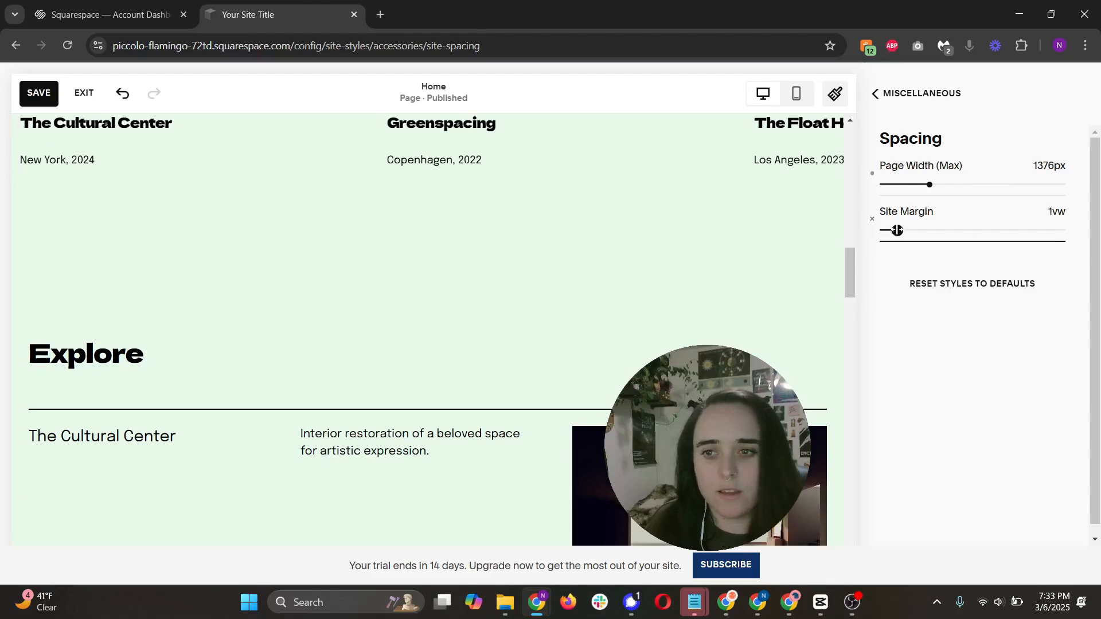
left_click_drag(897, 230, 927, 230)
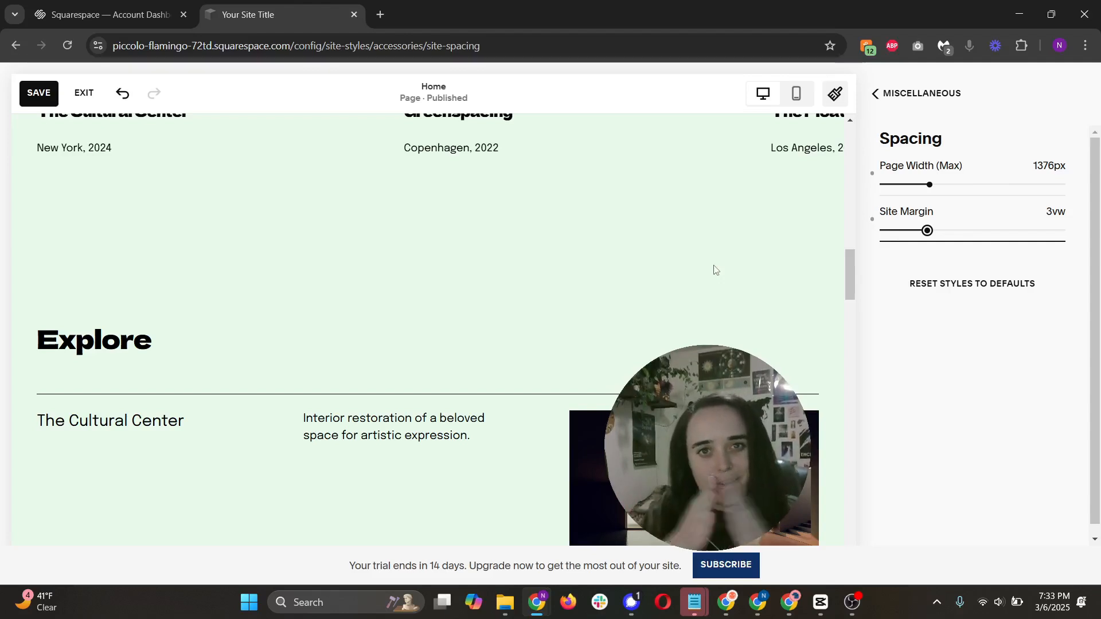
left_click(876, 94)
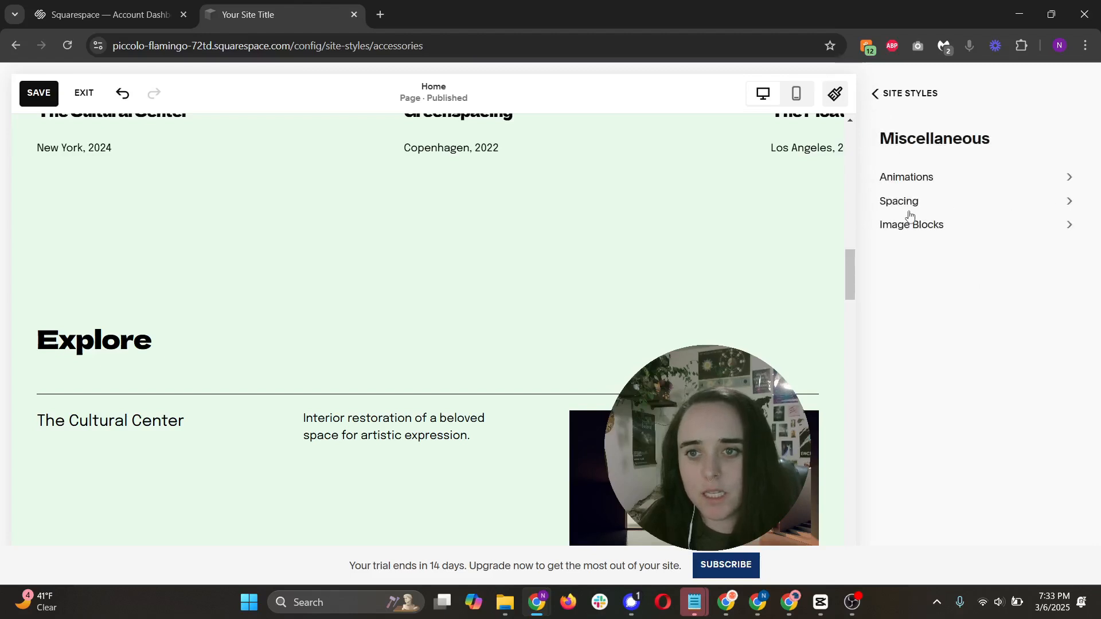
Examine the image block style settings for the poster, card and overlap layouts
left_click(919, 227)
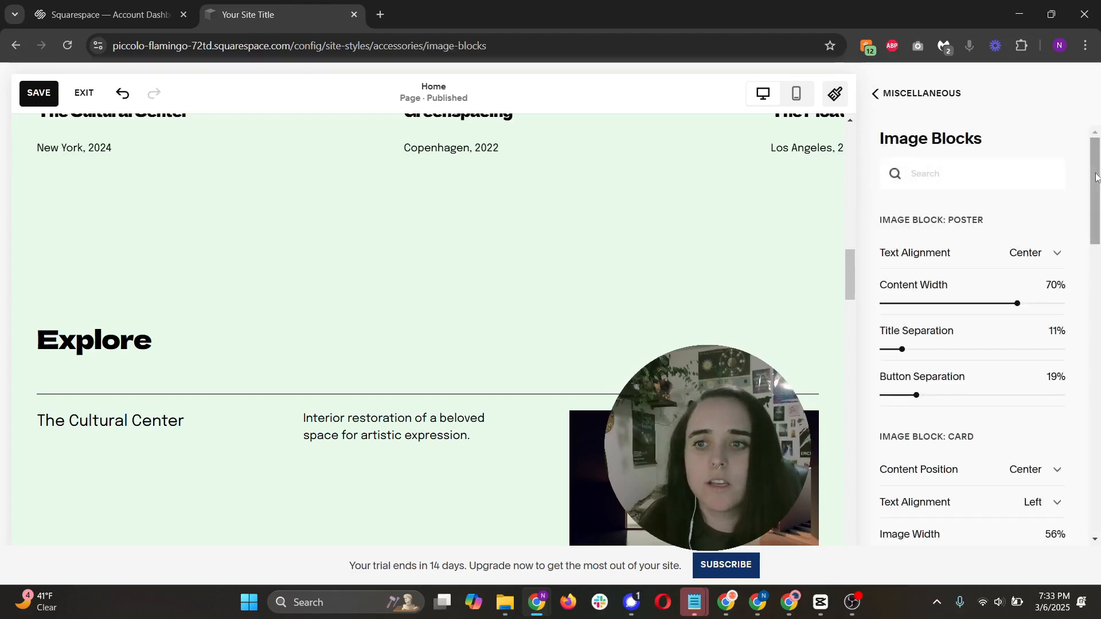
left_click_drag(1097, 177, 1092, 232)
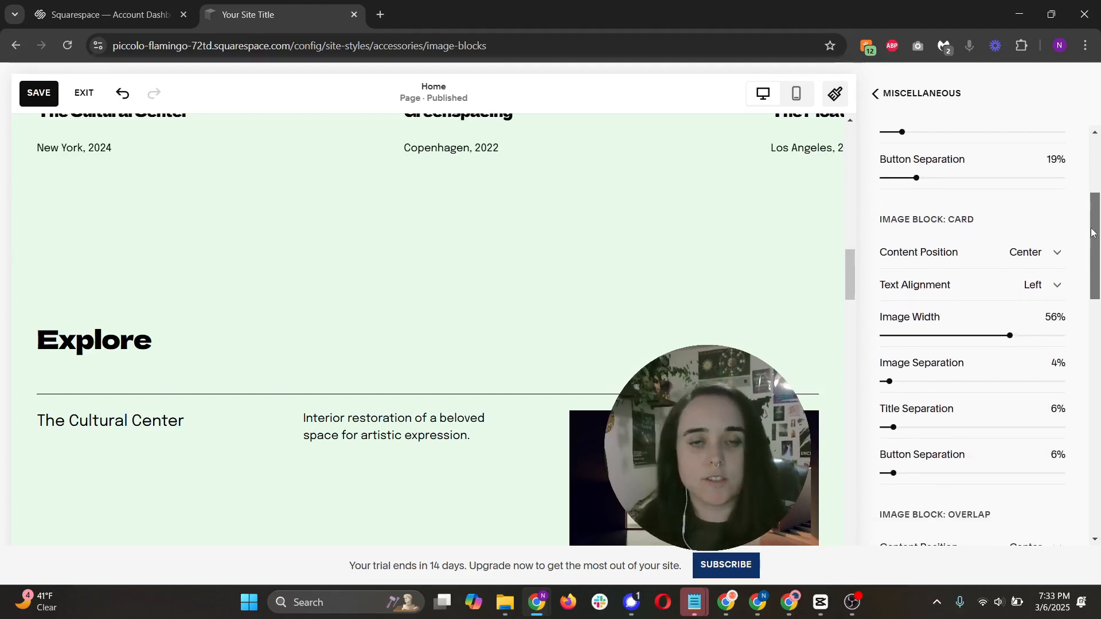
left_click_drag(1092, 232, 1090, 241)
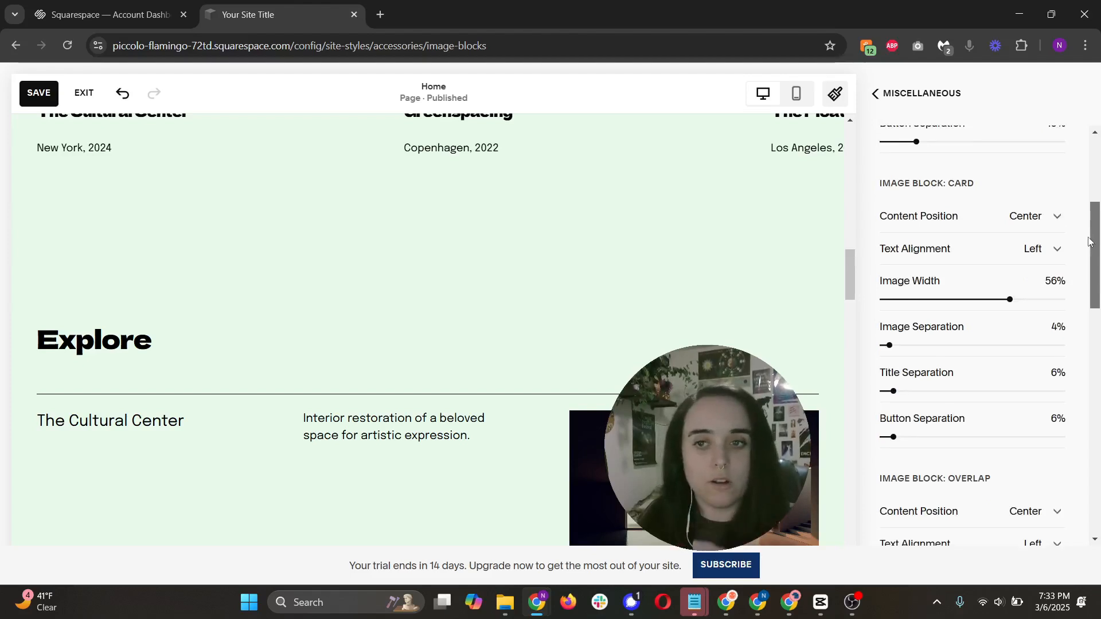
left_click_drag(1089, 241, 1091, 247)
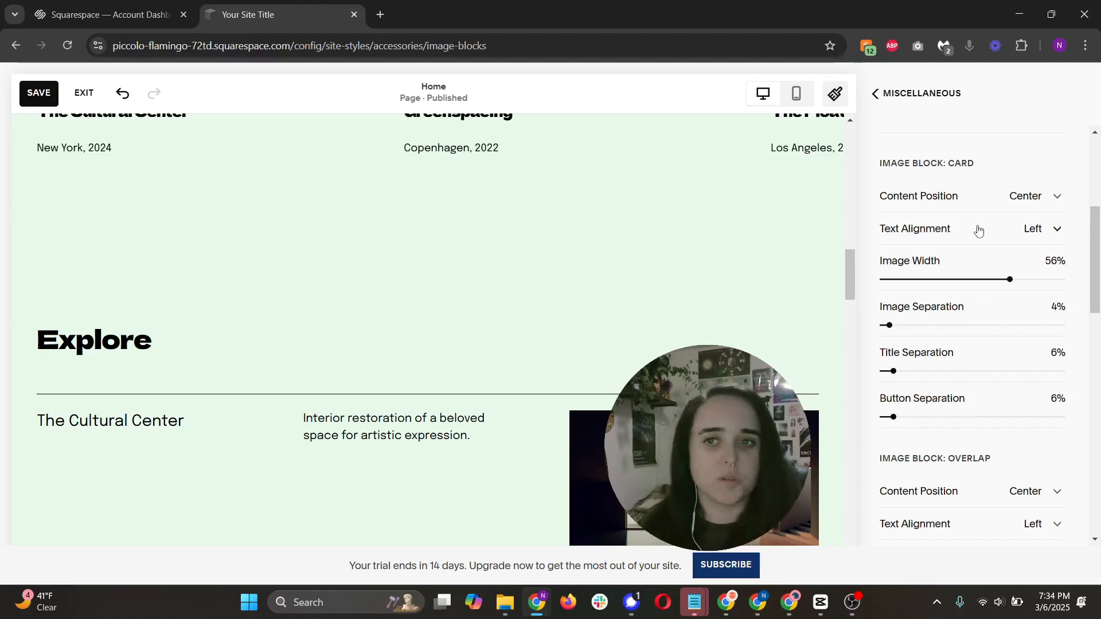
left_click(875, 93)
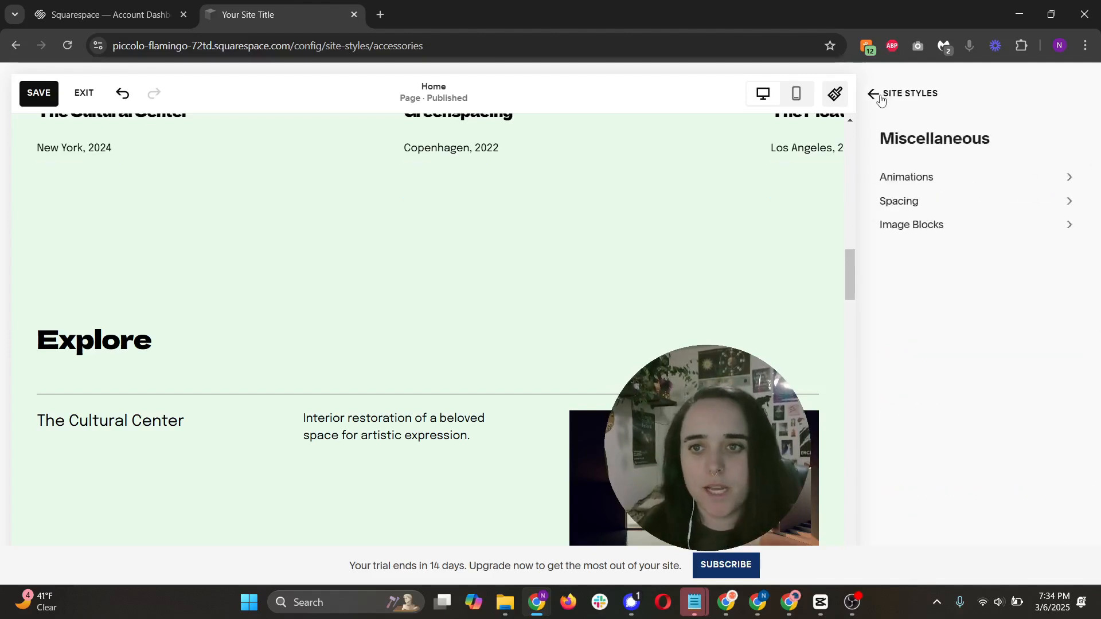
Save the site style changes, close the site styles and exit the home page editor with the changes saved
left_click(881, 100)
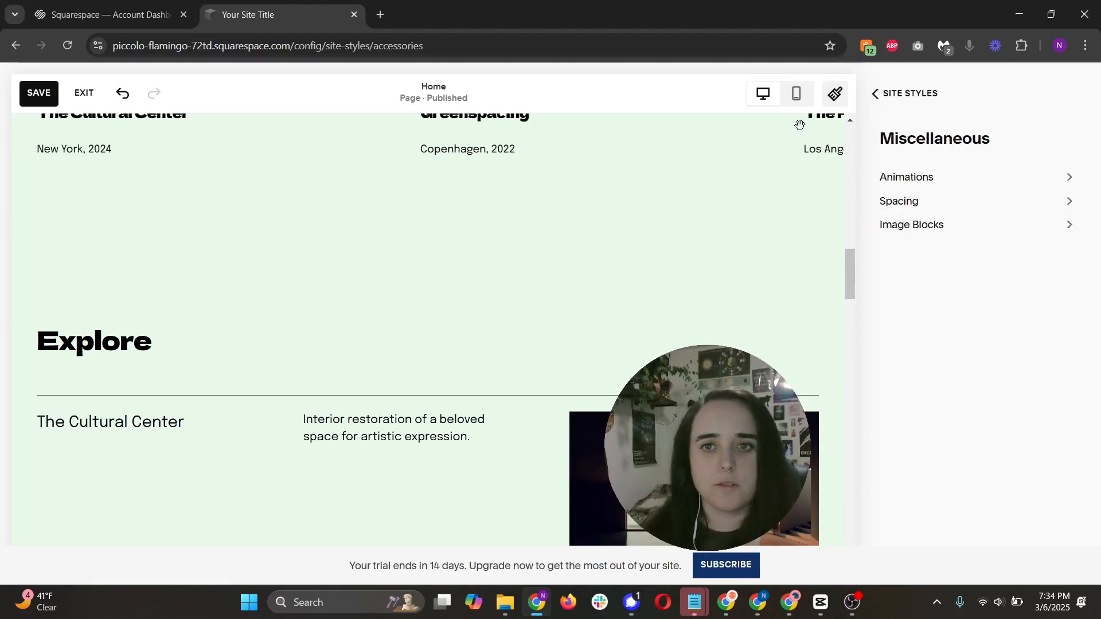
left_click(39, 92)
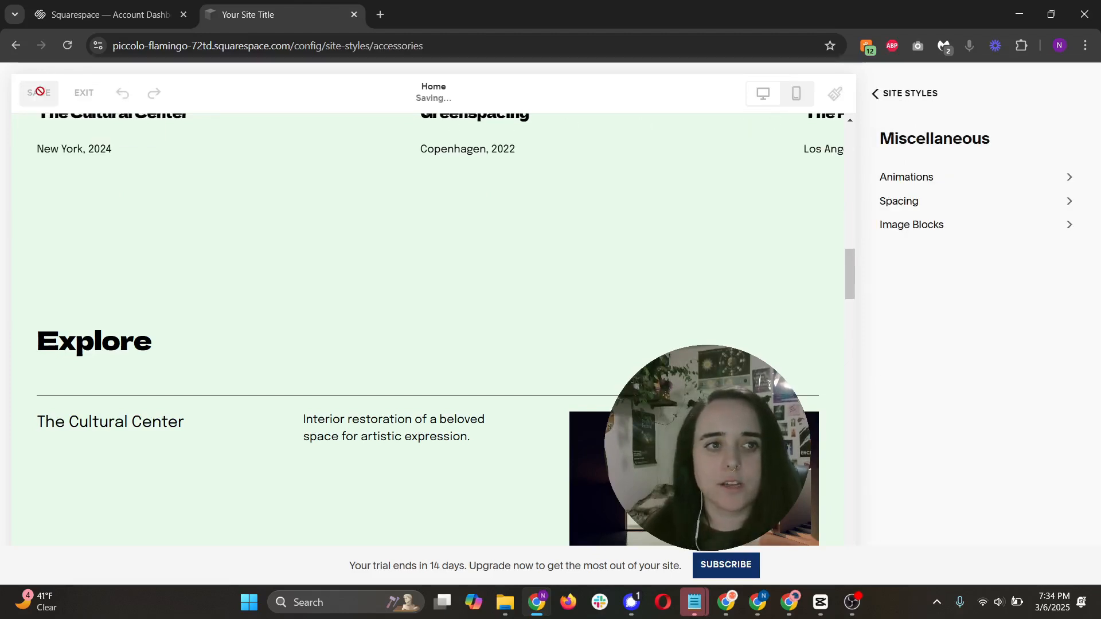
left_click(872, 107)
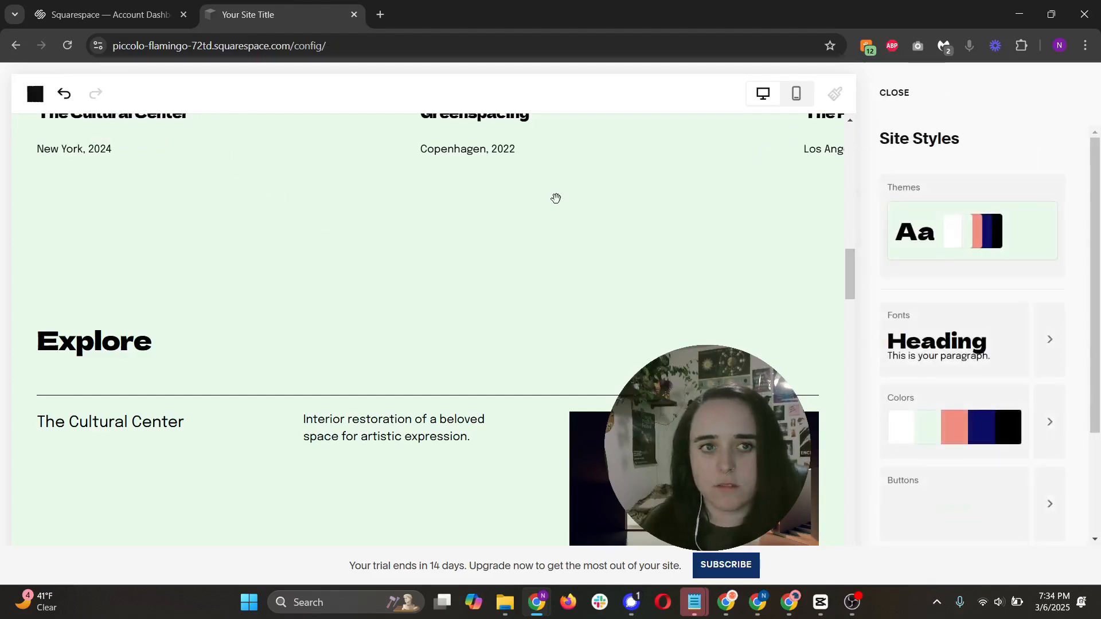
scroll(541, 247, "up", 10)
scroll(542, 247, "up", 8)
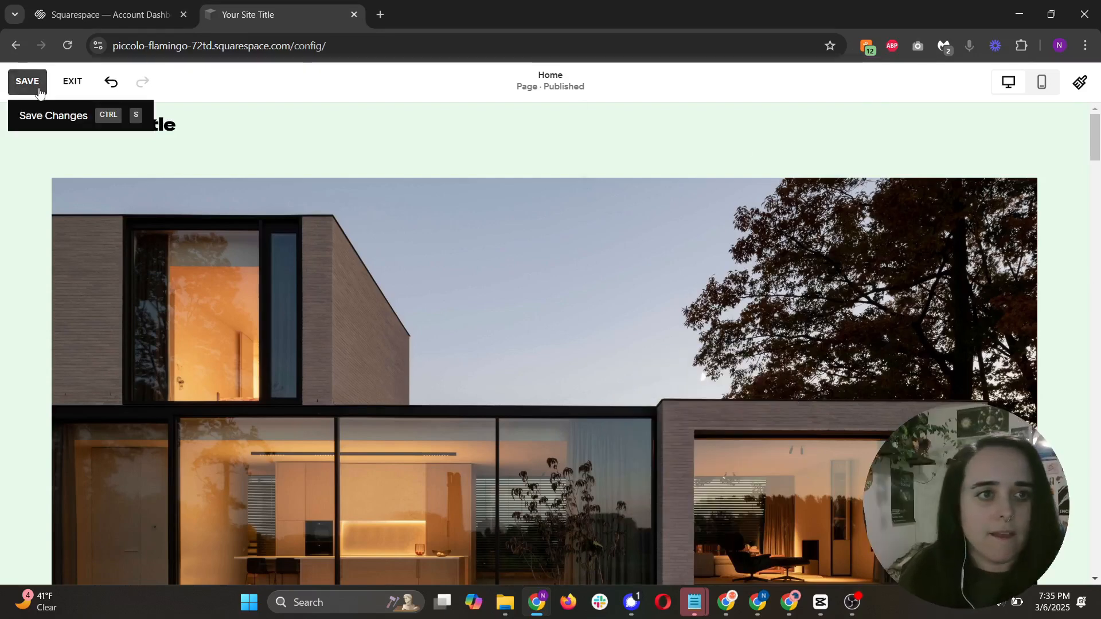
left_click(69, 84)
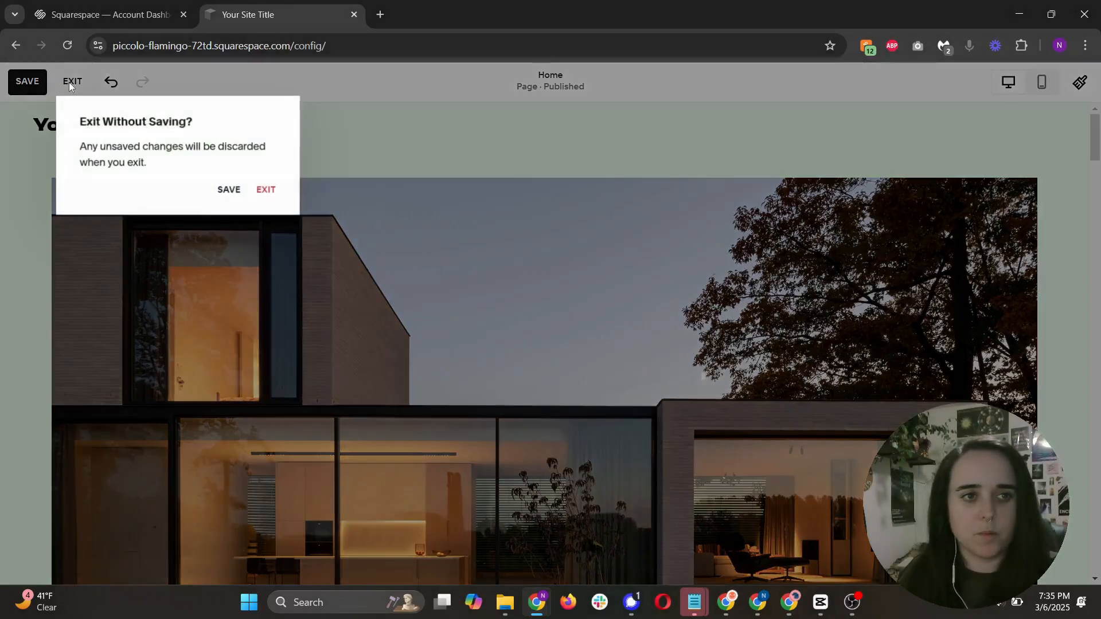
left_click(230, 191)
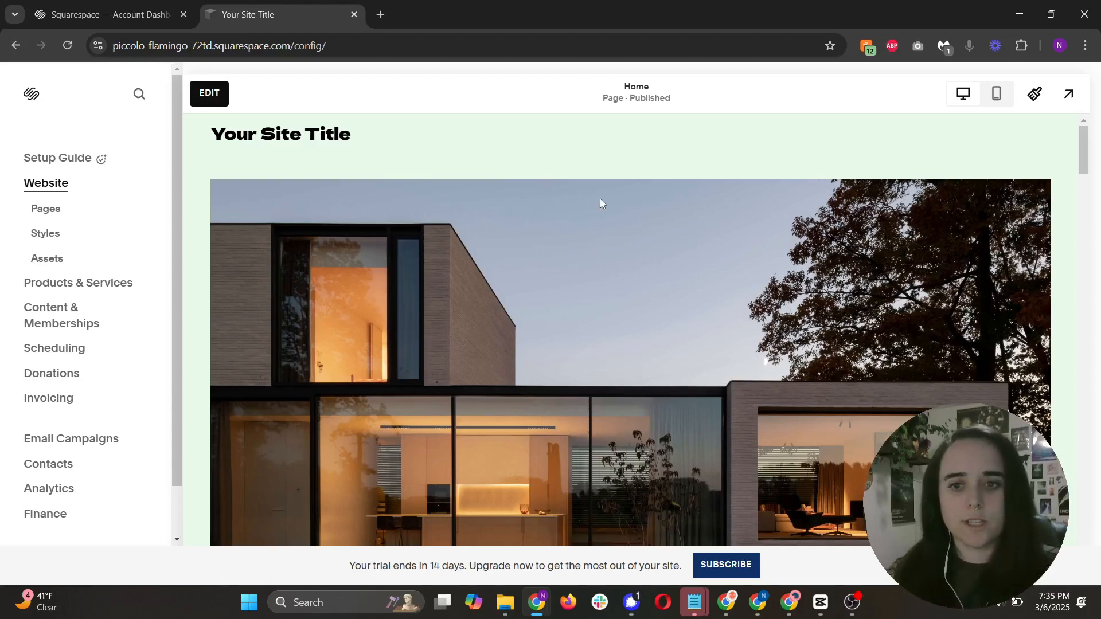
Edit the home page's site header and set the site title to the owner's first name followed by "'s Real Estate"
scroll(600, 198, "down", 6)
scroll(600, 198, "up", 6)
left_click(210, 93)
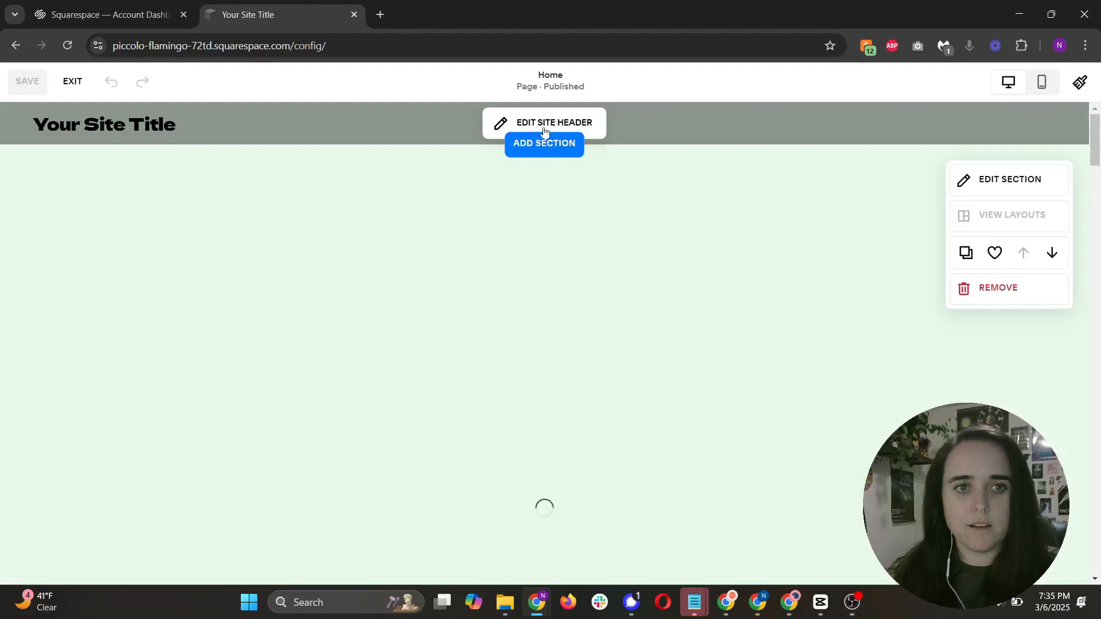
left_click(204, 138)
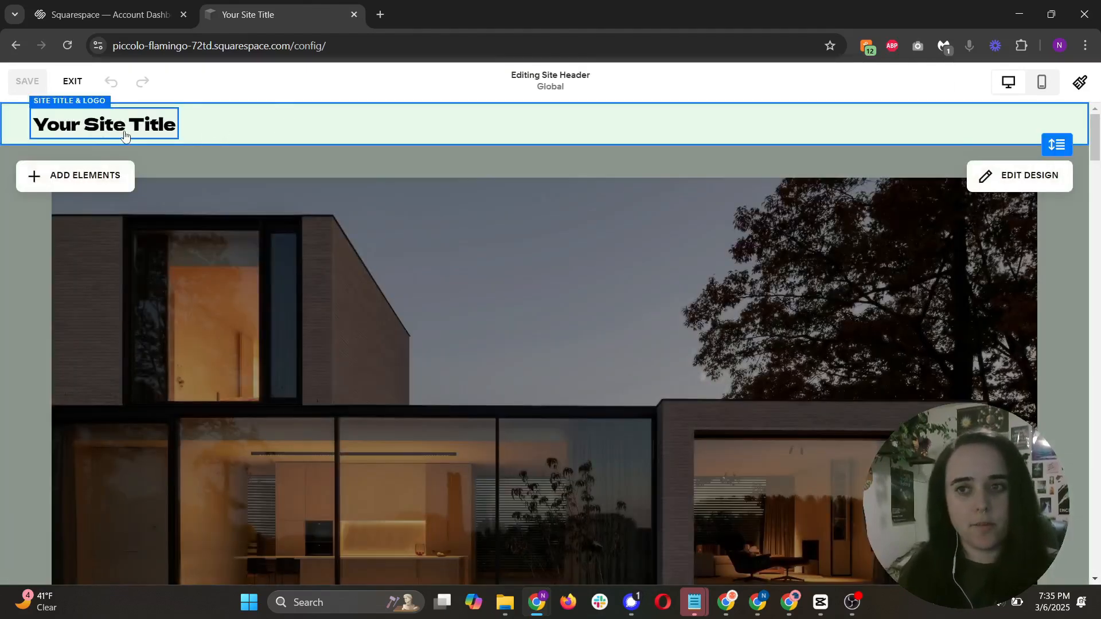
left_click(125, 136)
left_click(197, 123)
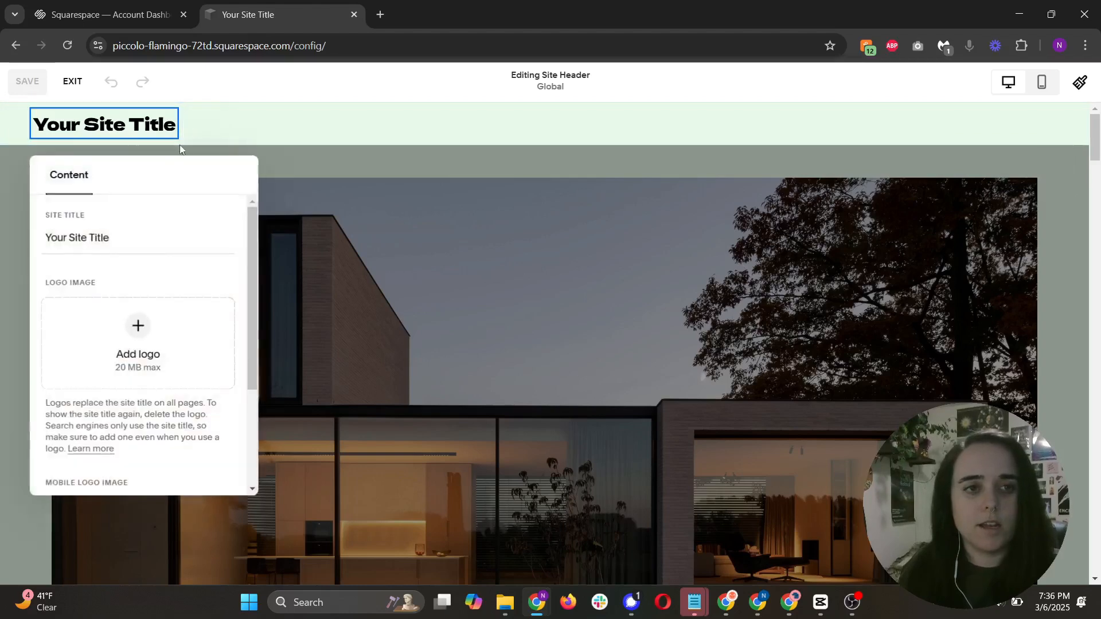
left_click_drag(110, 238, 53, 237)
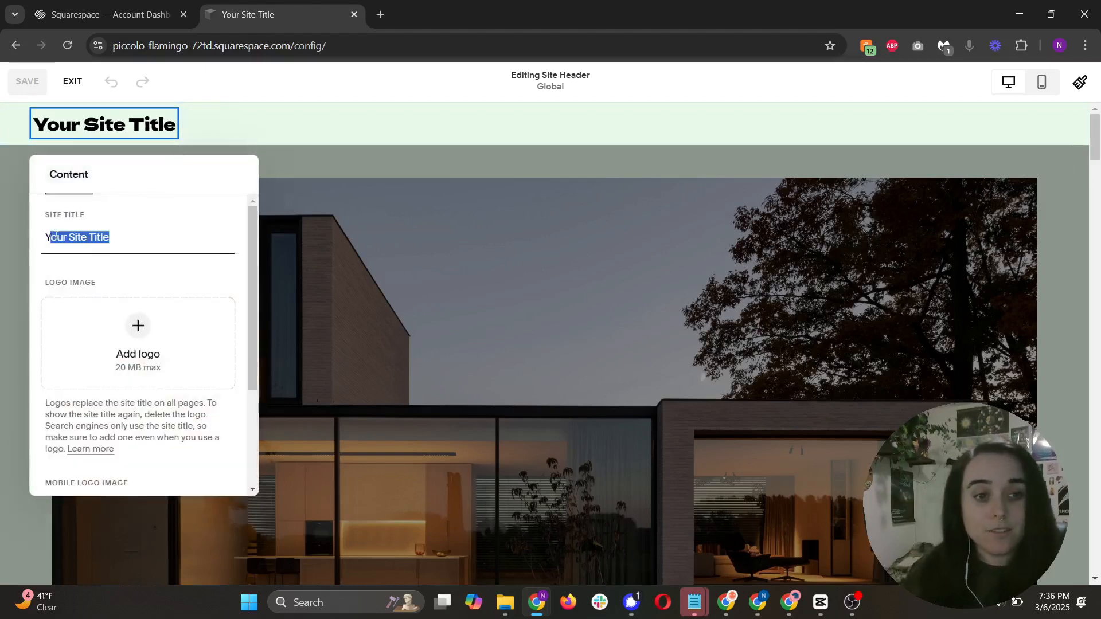
key("BackSpace")
key("BackSpace")
type("cca's Real Estate")
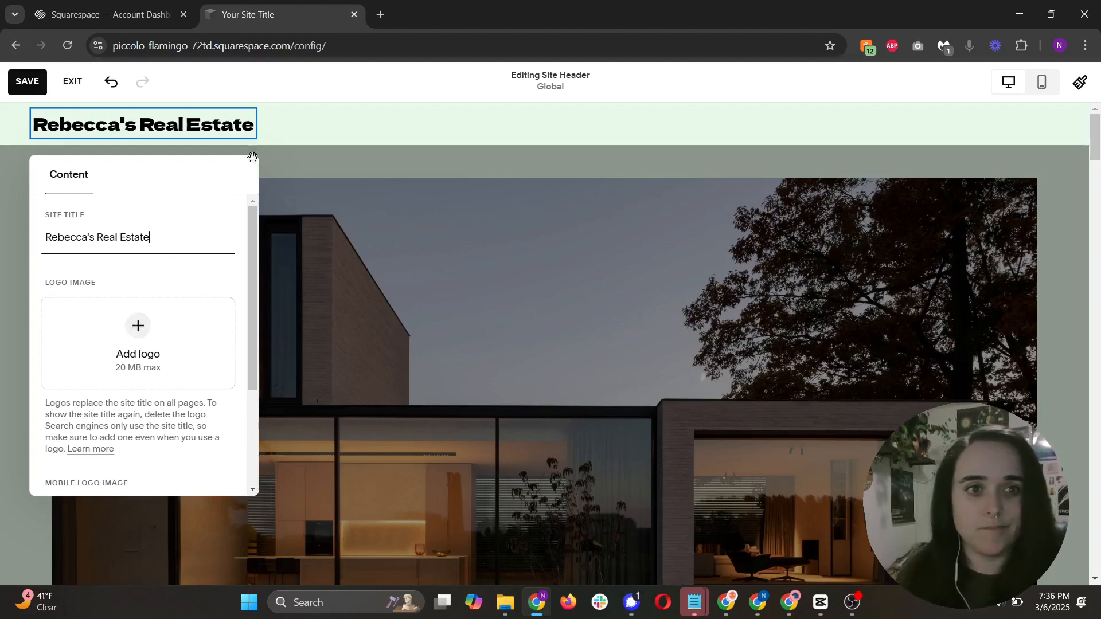
left_click(293, 131)
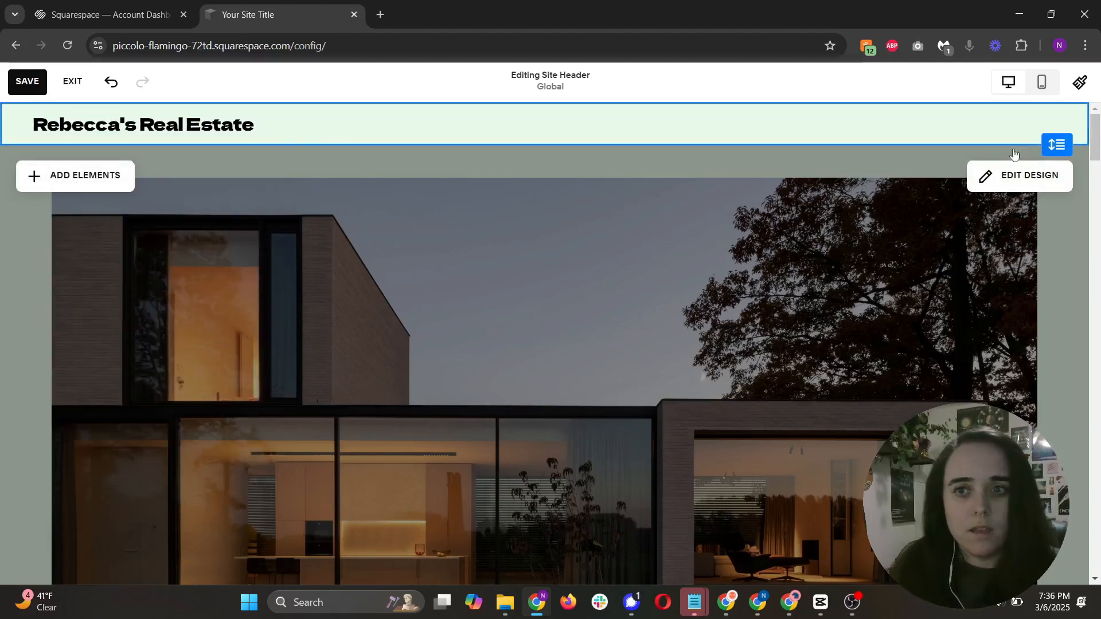
Reduce the site header's height to 0.8vw and preview the header in the mobile view before returning to the desktop view
mouse_move(1056, 143)
left_mouse_down()
mouse_move(1056, 204)
mouse_move(1053, 138)
left_mouse_up()
left_click_drag(1051, 86, 1052, 92)
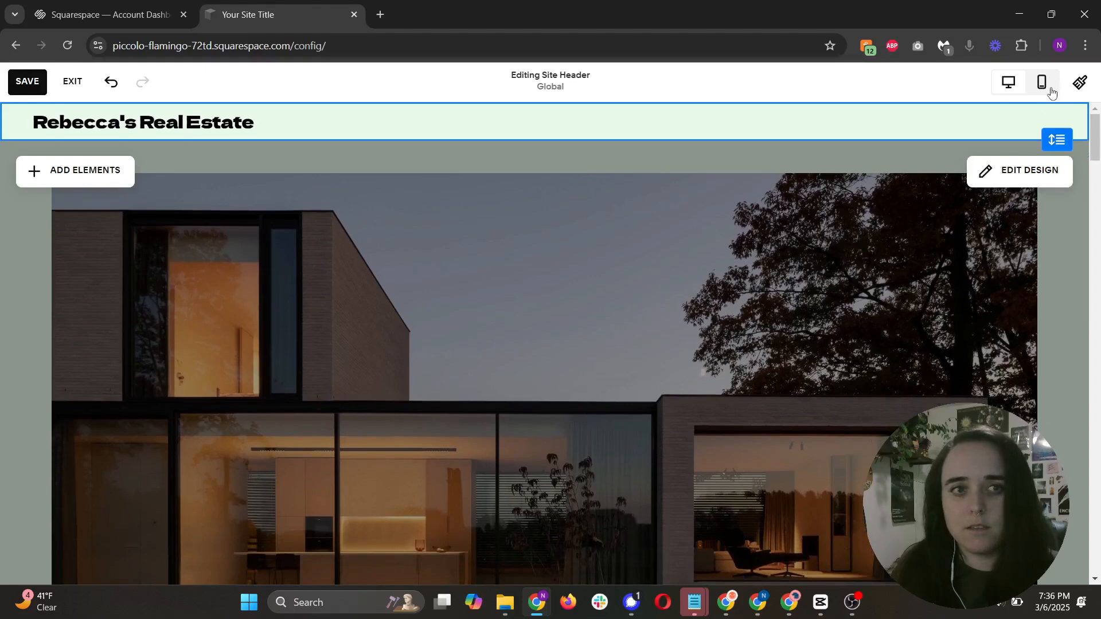
left_click(1050, 89)
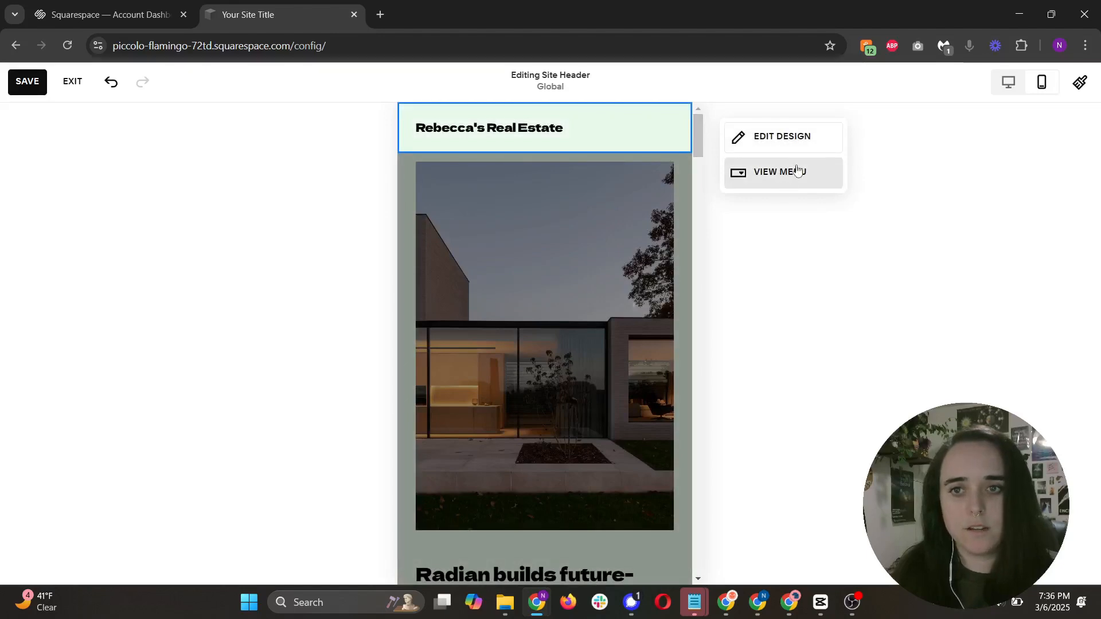
left_click(1009, 81)
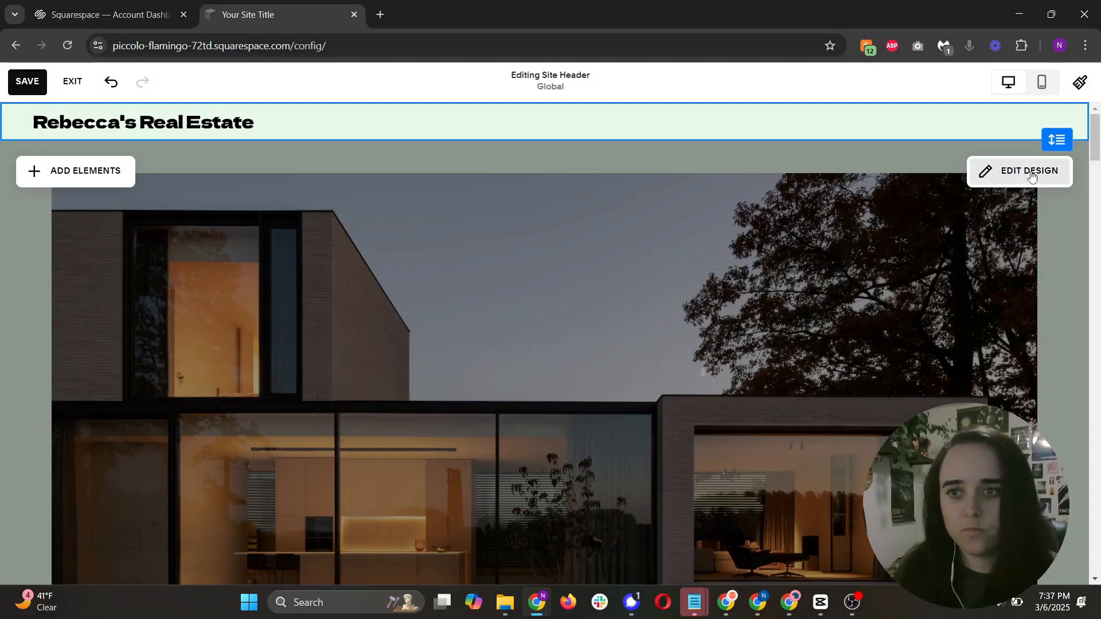
Examine the layout options in the site header's design settings and keep the current layout
left_click(1030, 172)
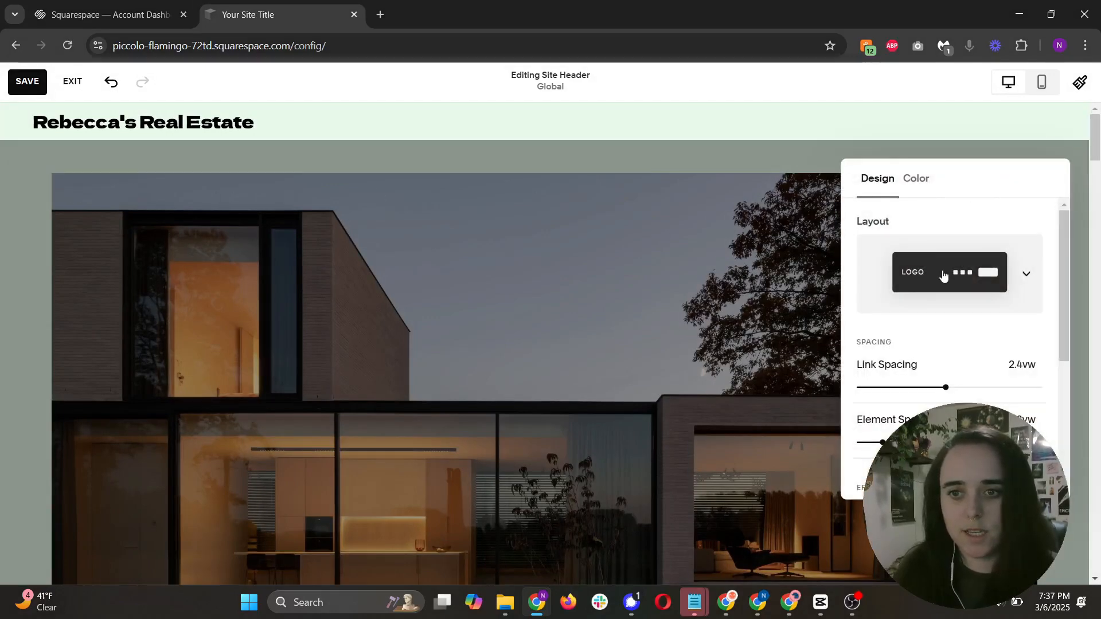
left_click(943, 276)
scroll(987, 293, "down", 2)
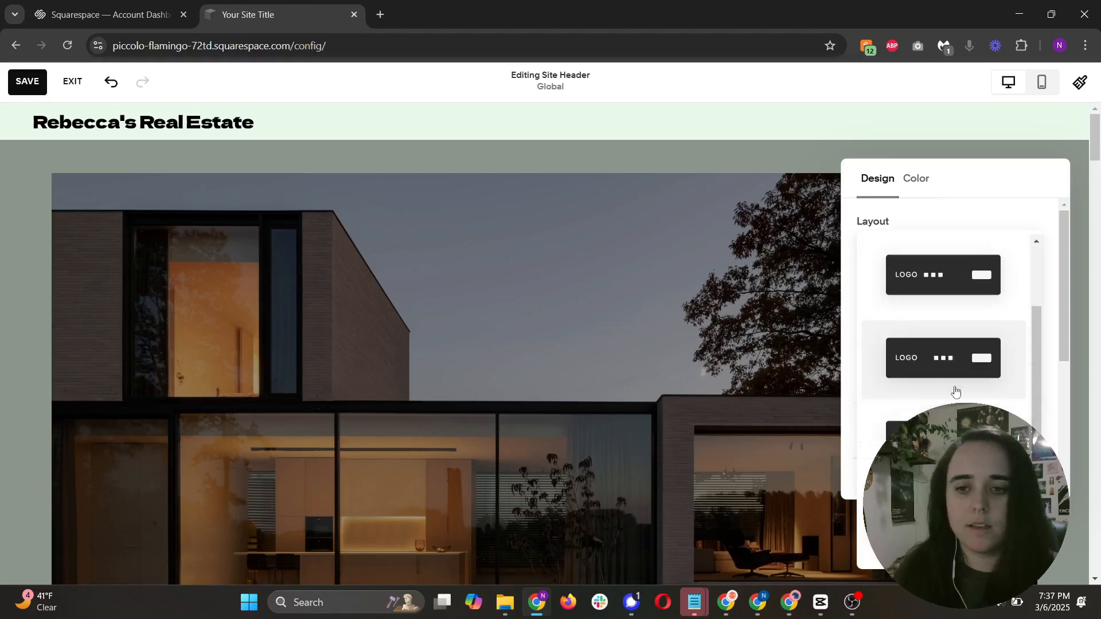
scroll(994, 260, "up", 1)
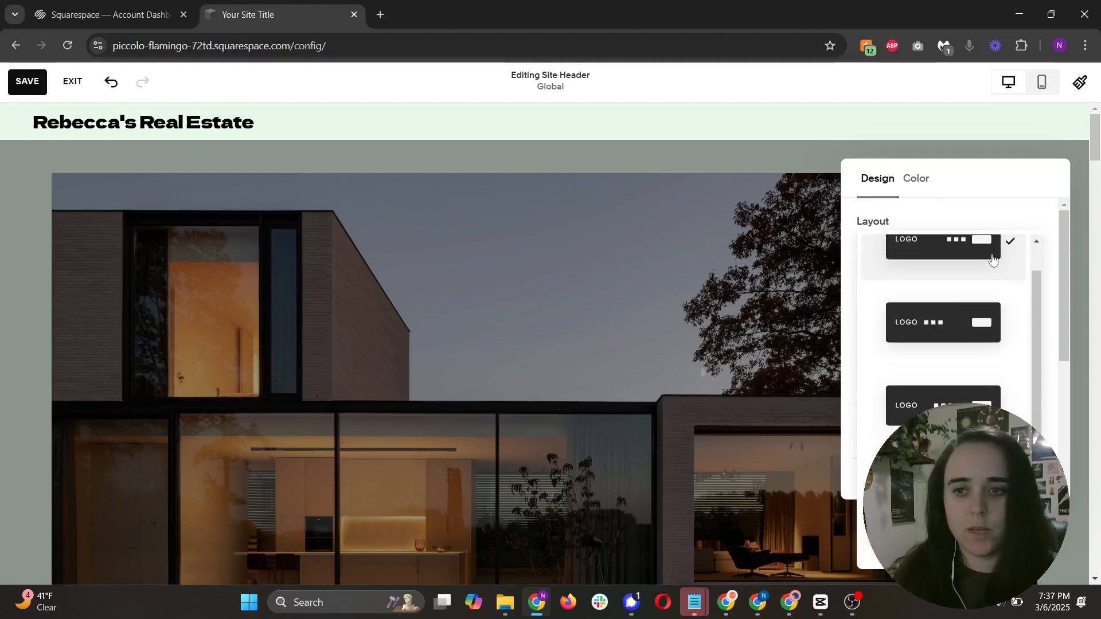
scroll(994, 260, "up", 1)
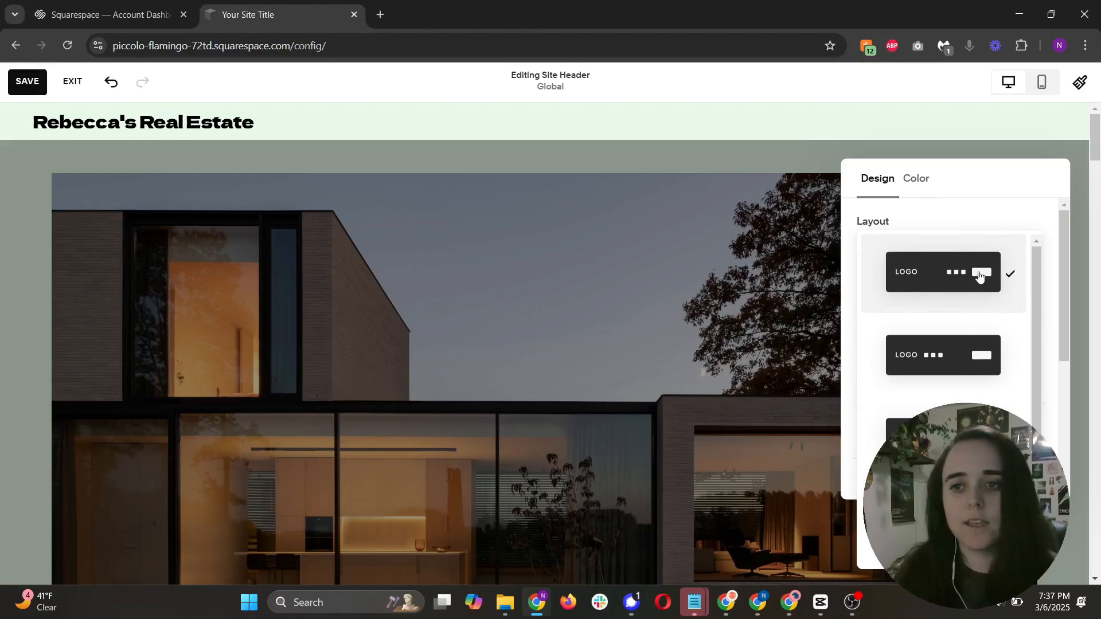
left_click(967, 221)
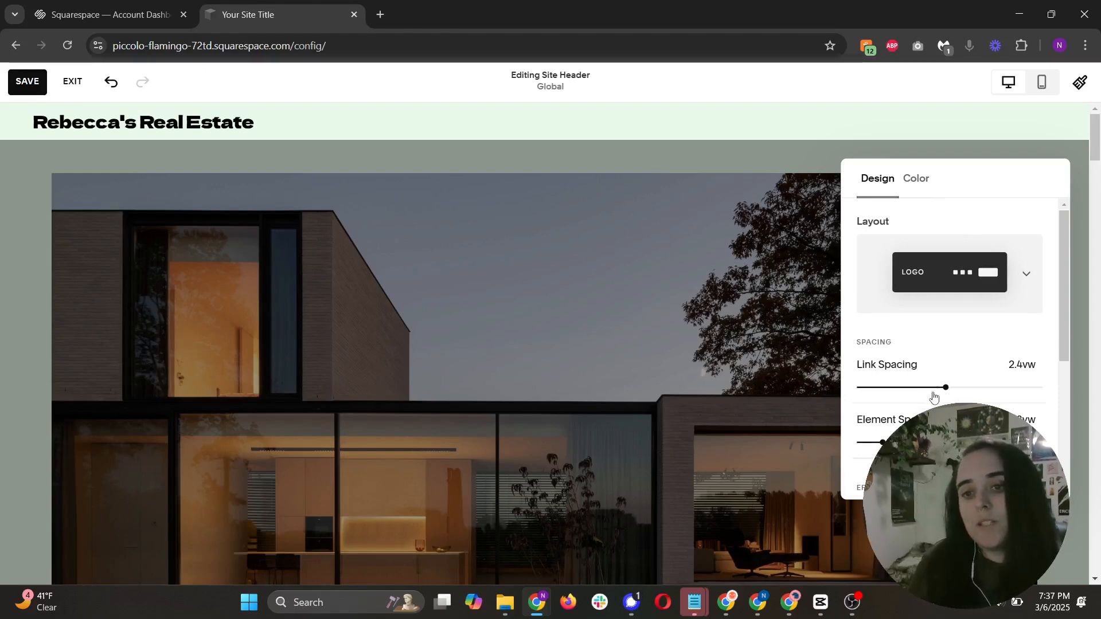
Examine the header's spacing, effects and size settings and the elements that can be added to it
scroll(958, 376, "down", 2)
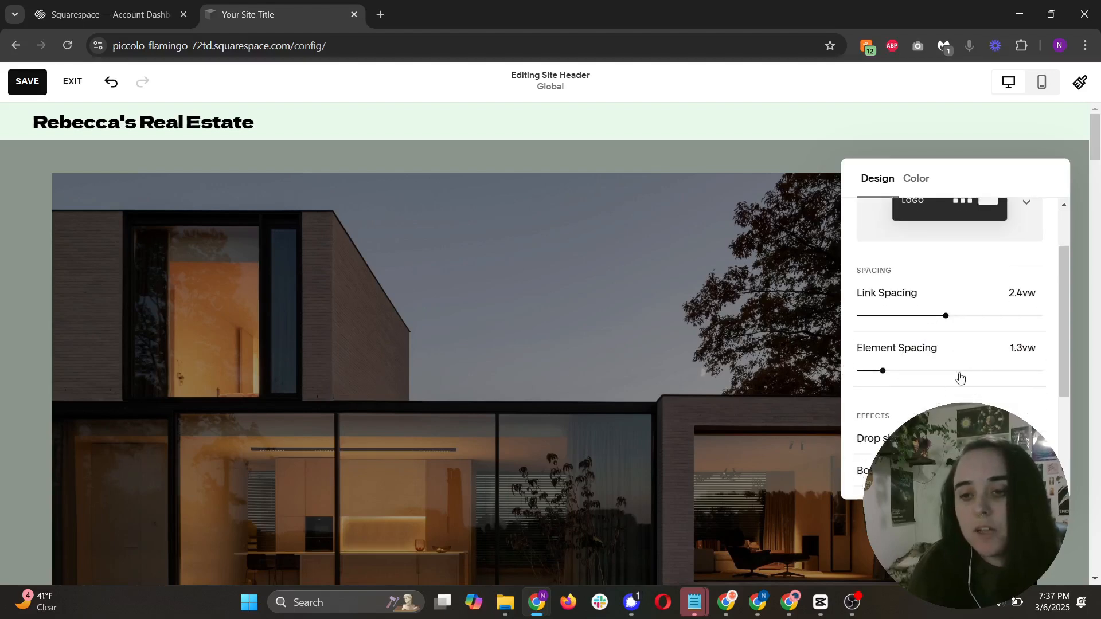
left_click(1026, 352)
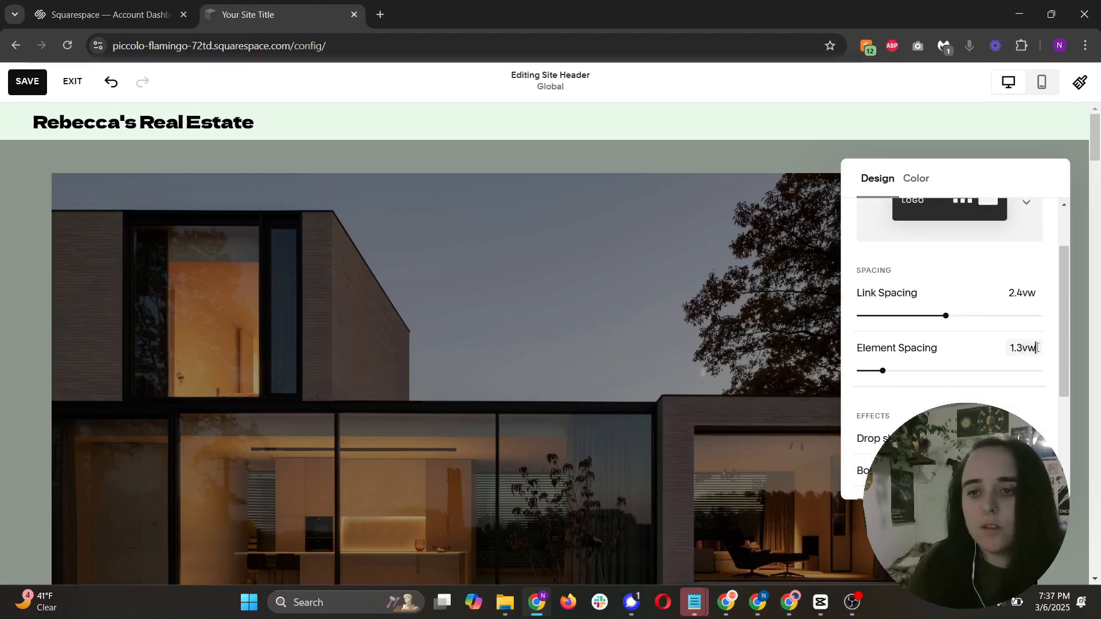
left_click(984, 355)
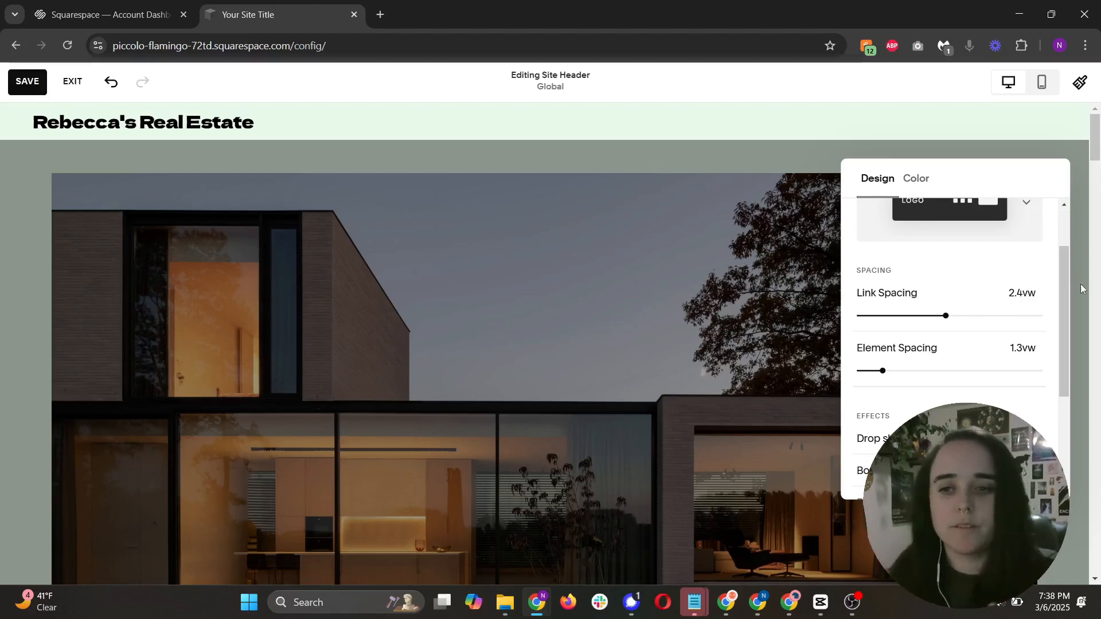
scroll(1064, 309, "down", 3)
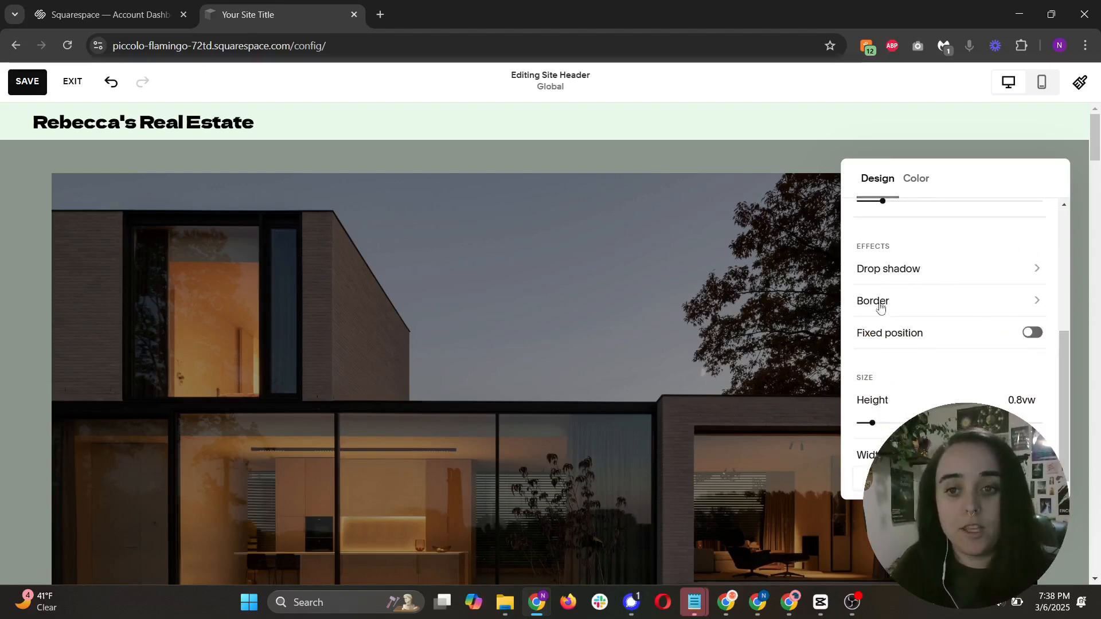
scroll(949, 356, "down", 1)
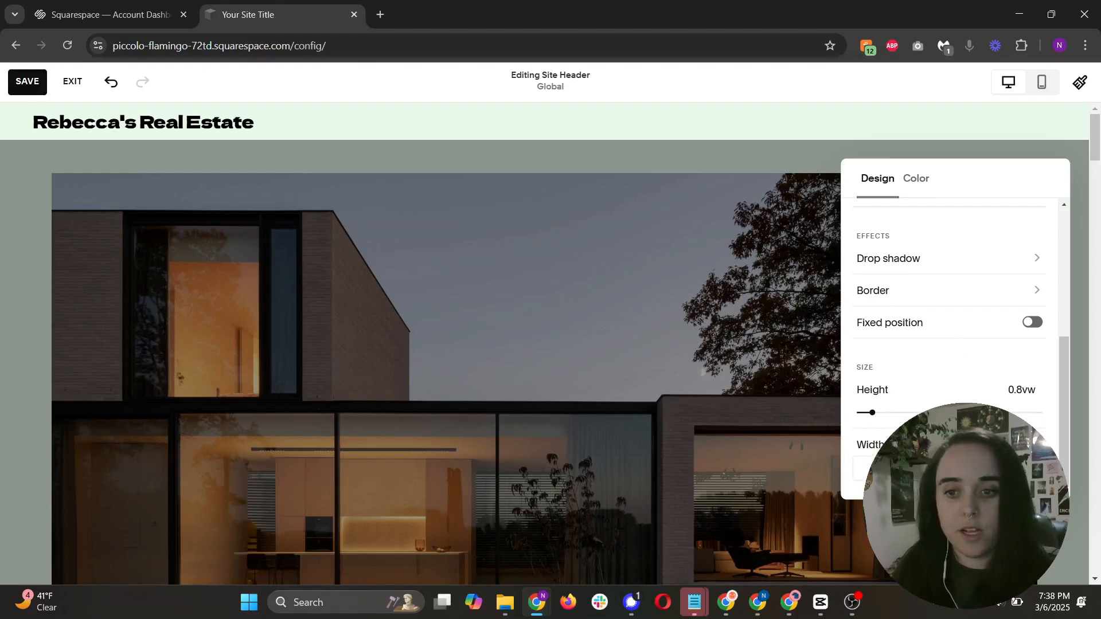
left_click(1007, 129)
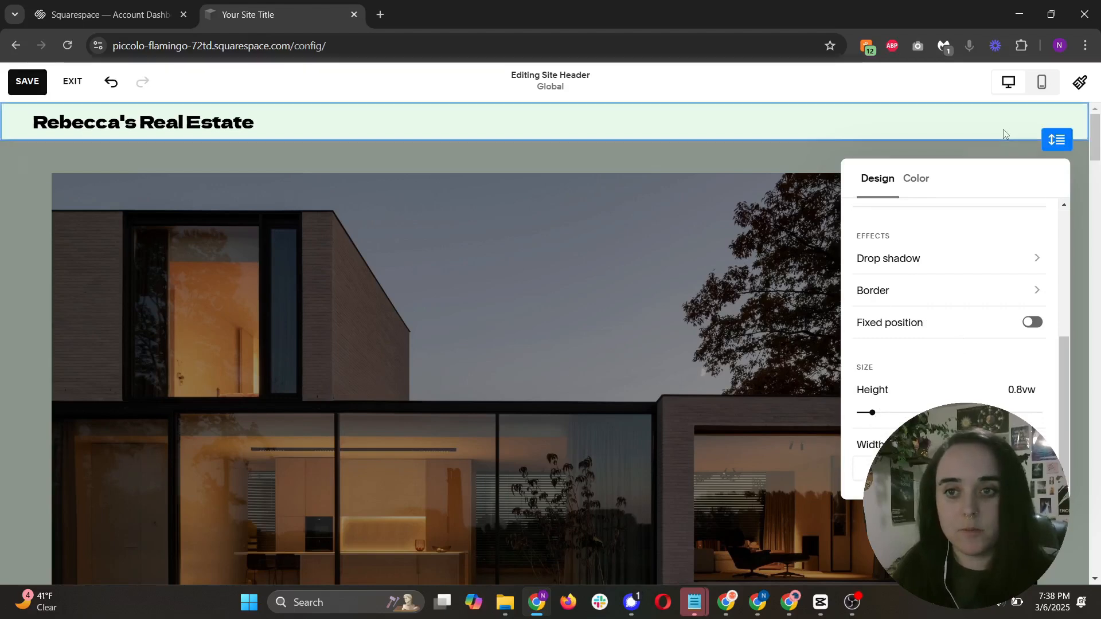
left_click(92, 171)
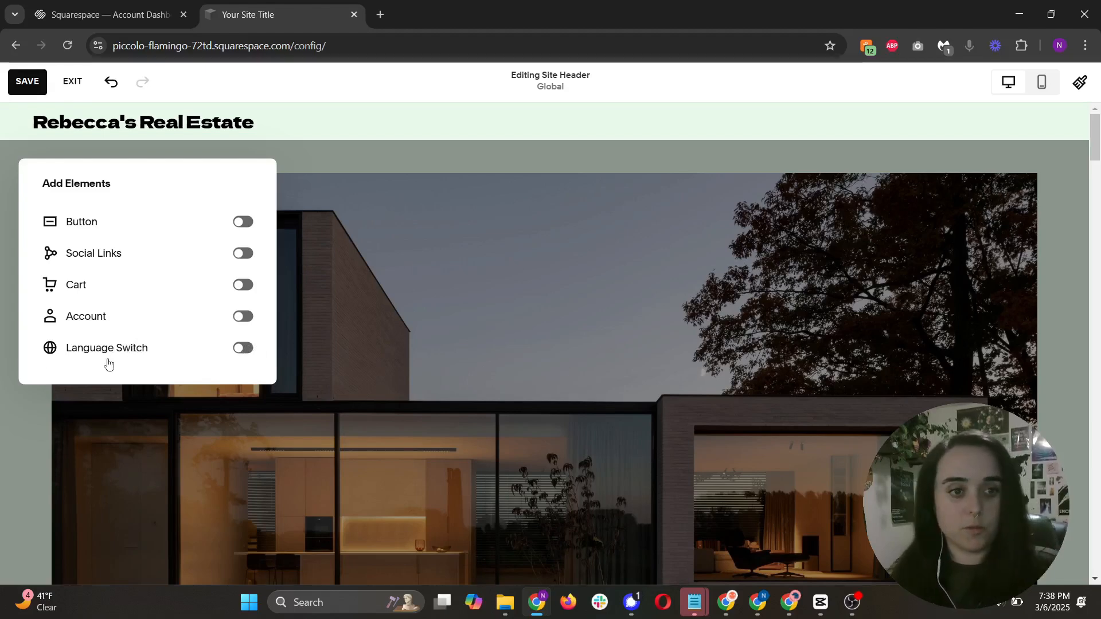
left_click(339, 134)
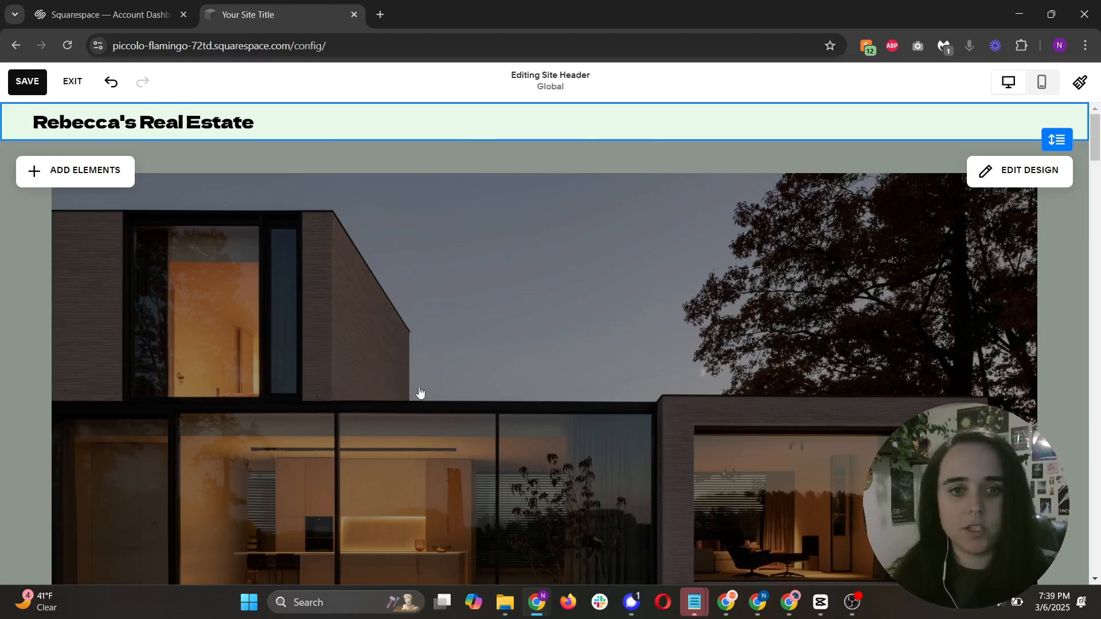
Leave the site header and examine the home page's first section from its image down to its heading text
left_click(447, 322)
left_click(401, 230)
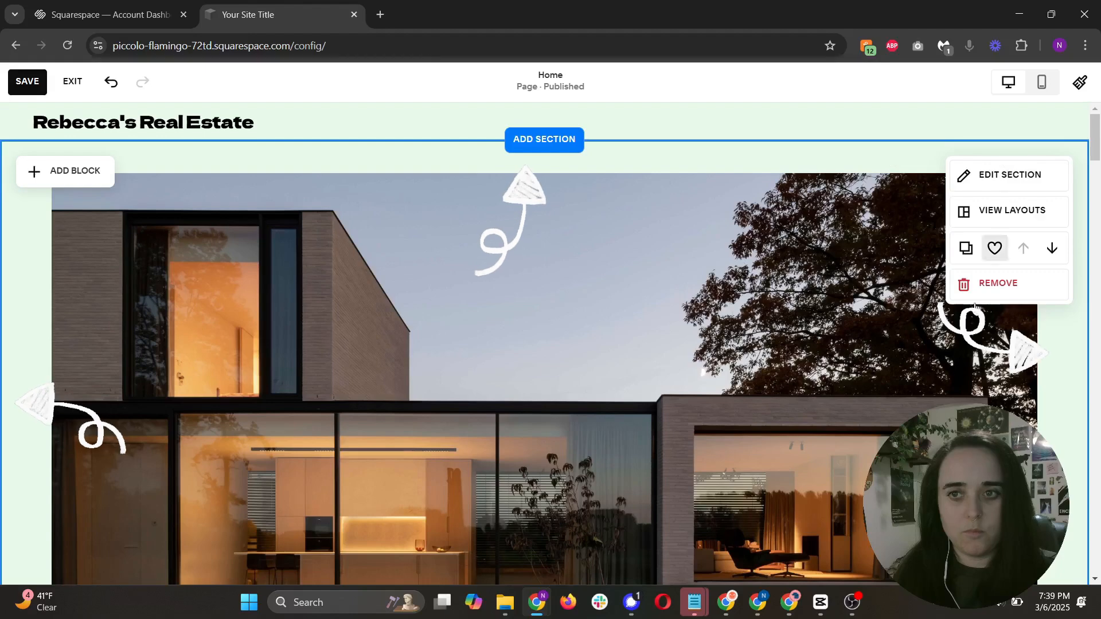
scroll(514, 386, "down", 7)
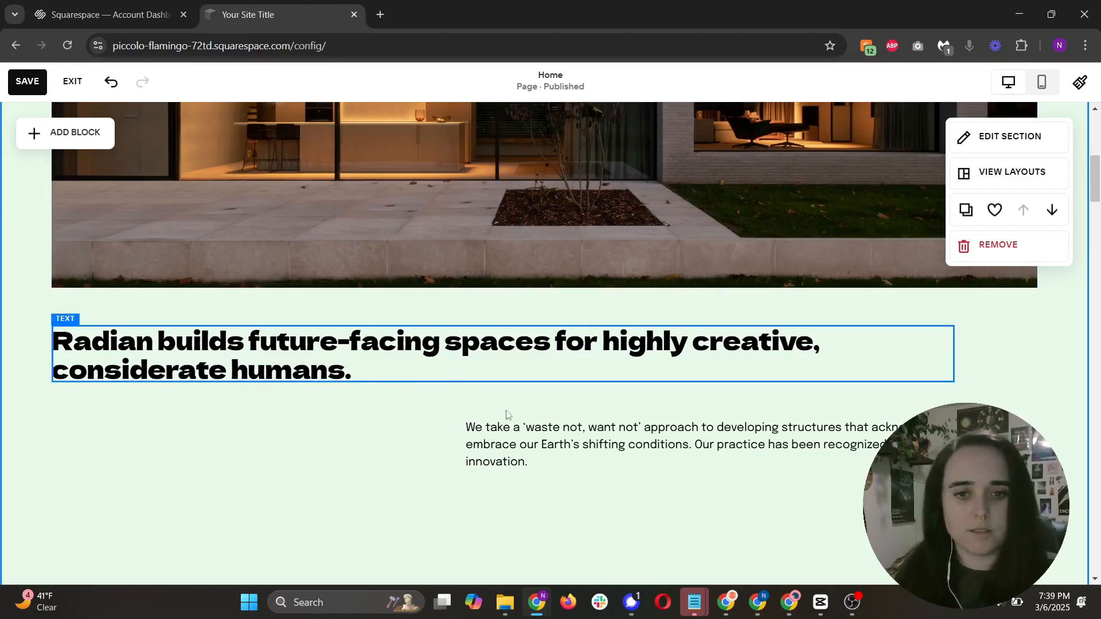
Add a Services section above the Projects heading, using the layout with three rounded images titled Basic, Intermediate and Advanced
scroll(631, 448, "down", 5)
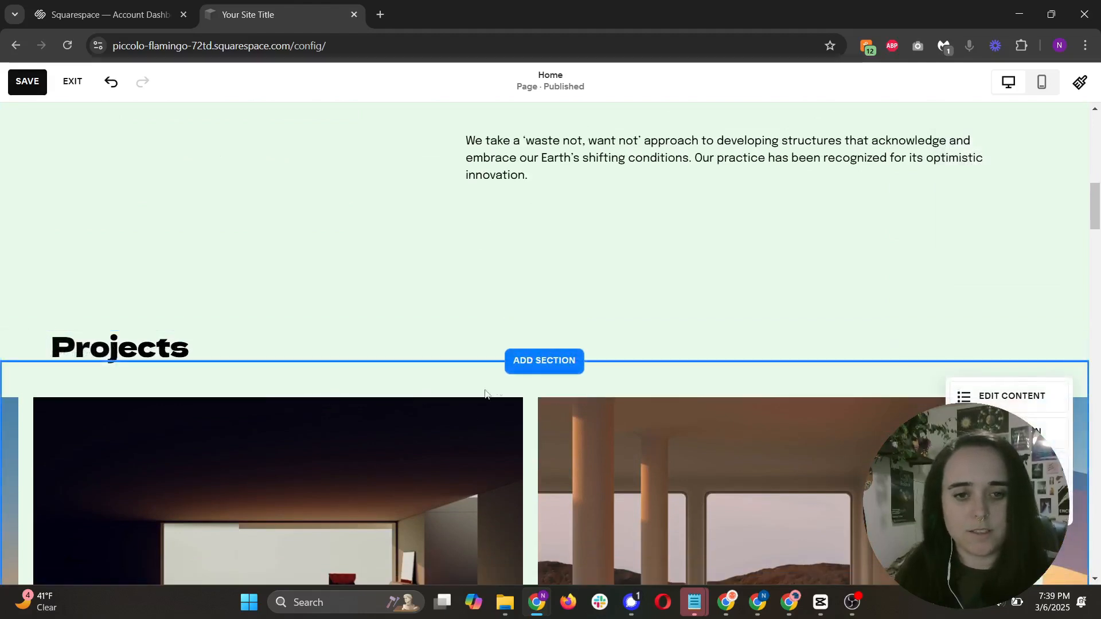
scroll(508, 380, "down", 1)
scroll(508, 381, "down", 5)
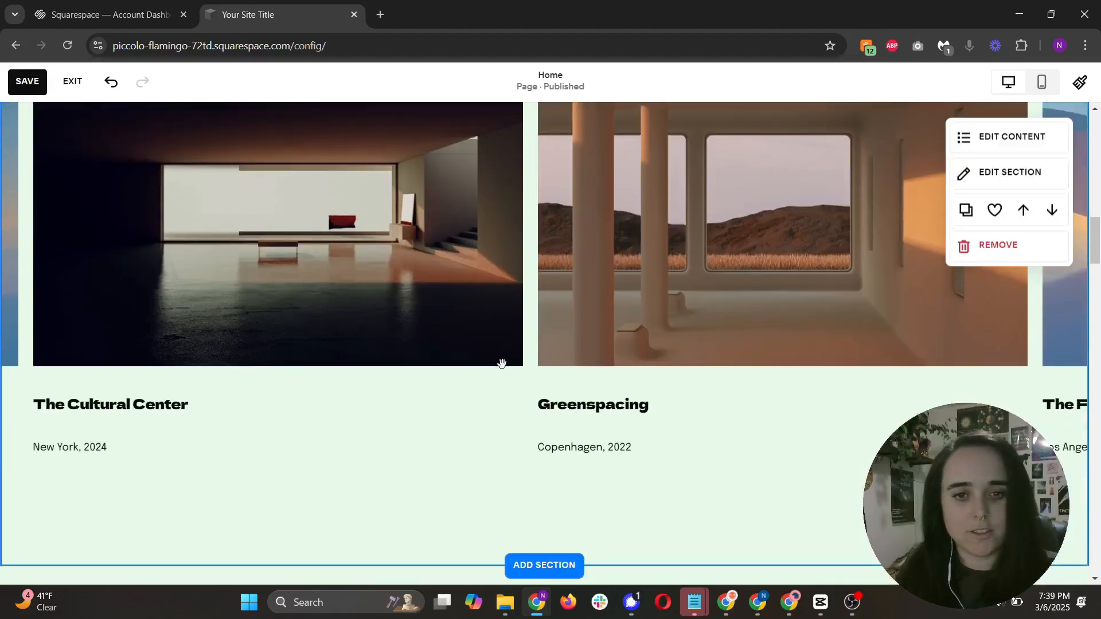
scroll(529, 370, "up", 10)
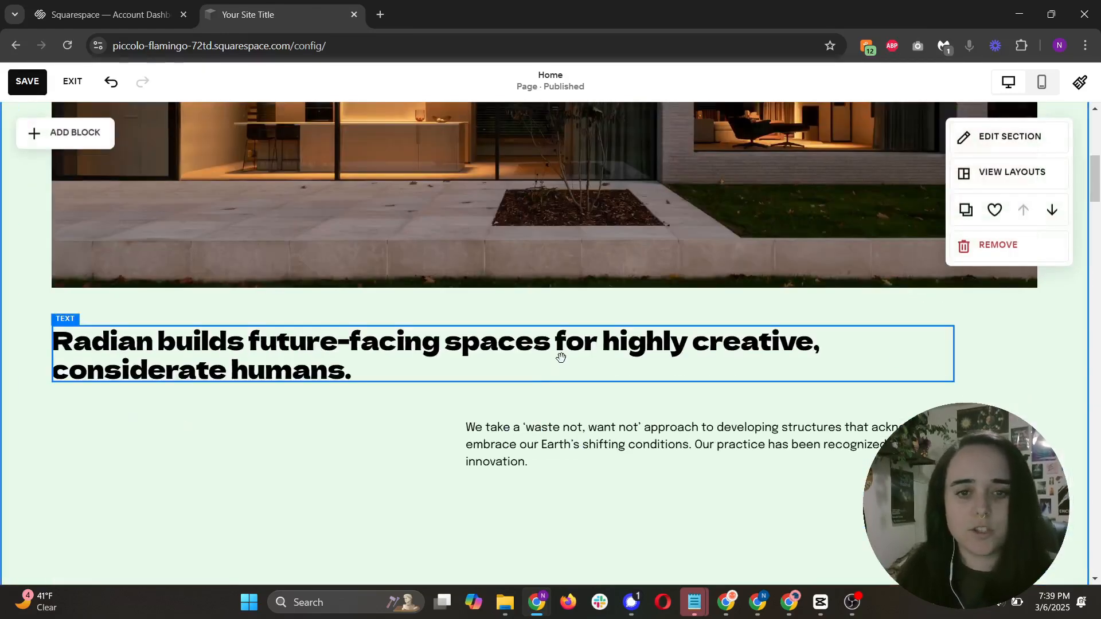
scroll(572, 350, "down", 5)
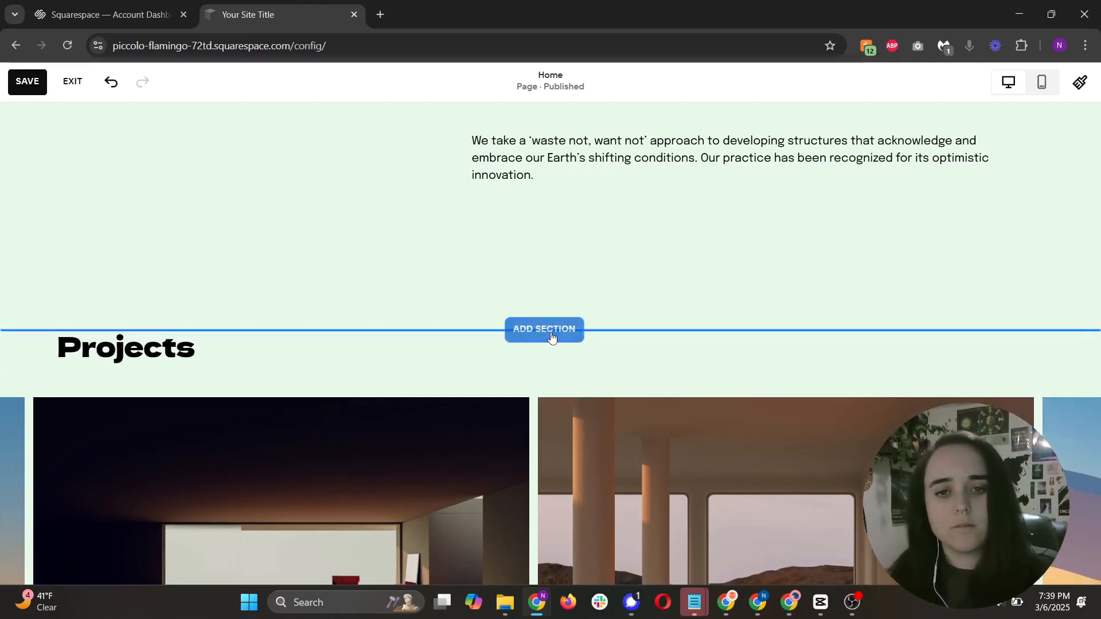
left_click(551, 336)
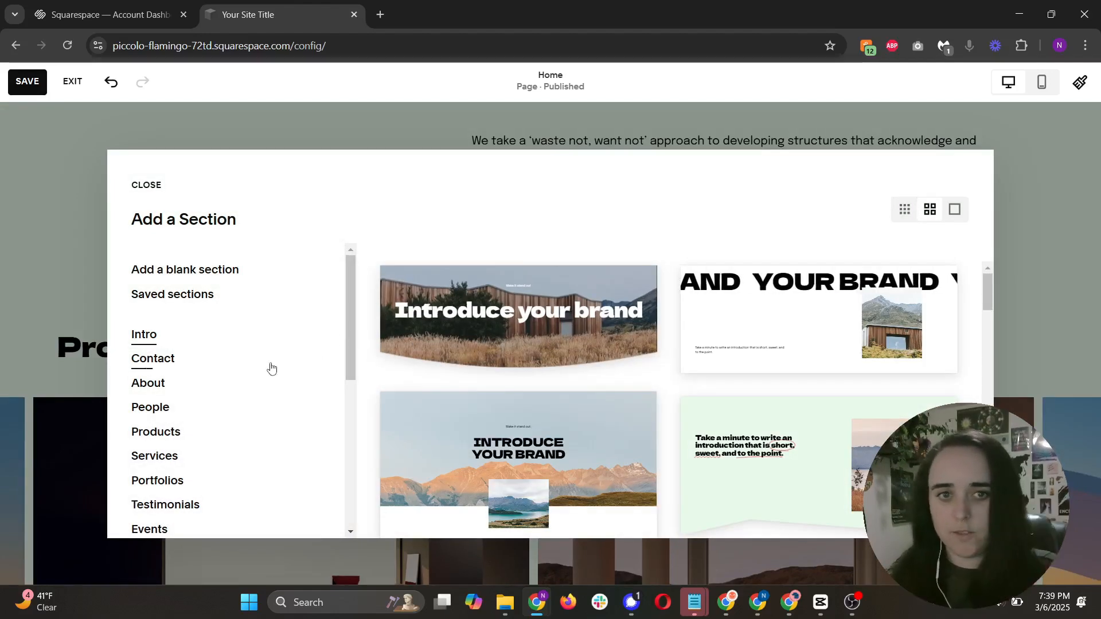
left_click_drag(348, 341, 347, 401)
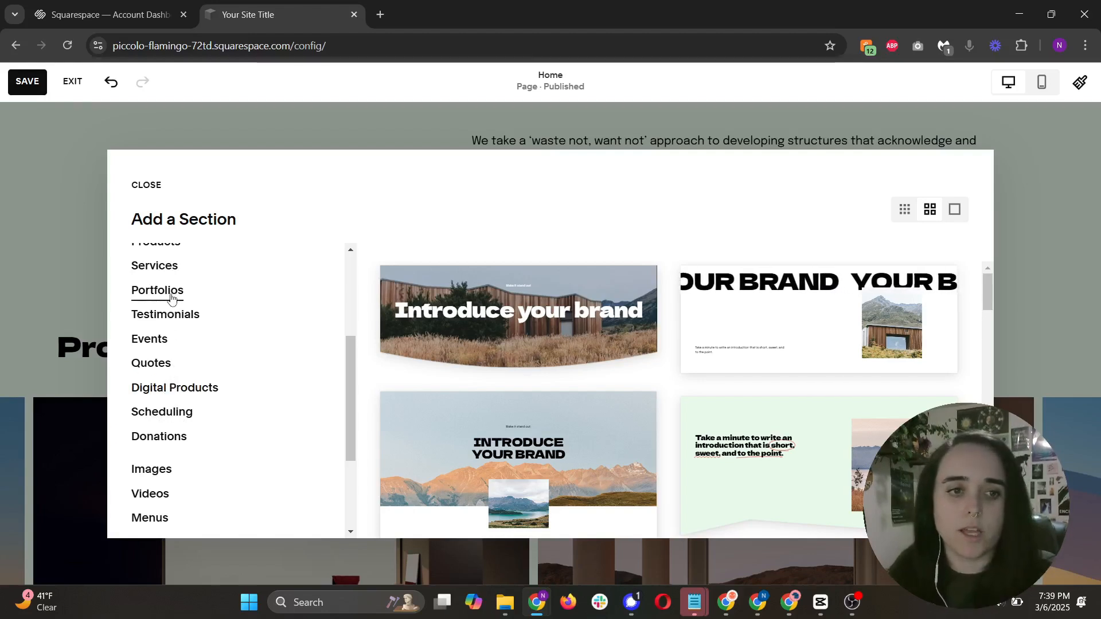
left_click(162, 269)
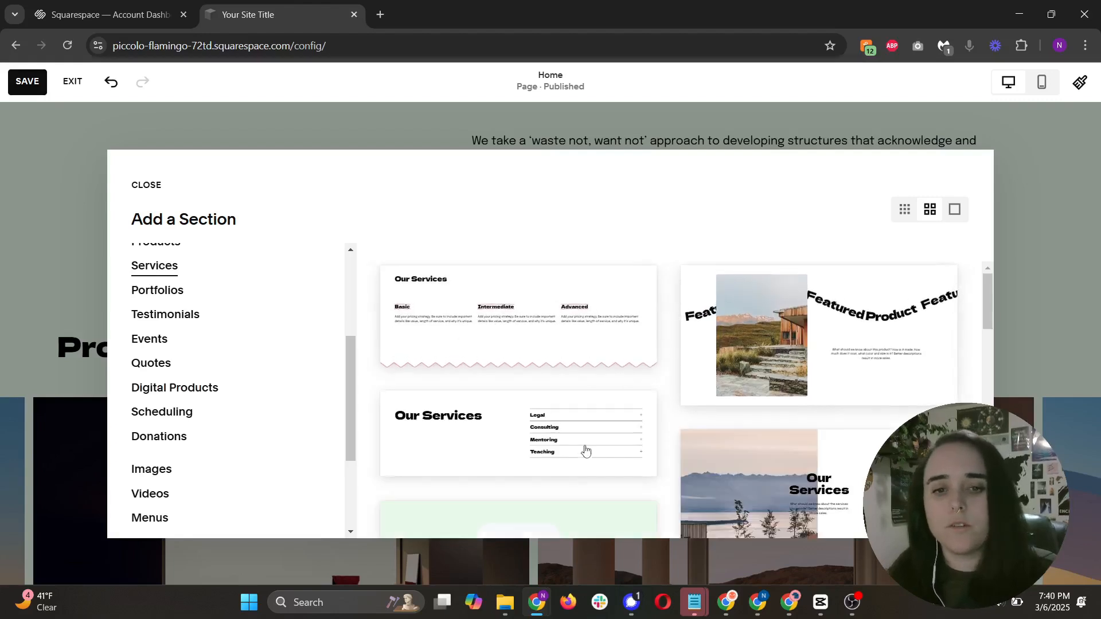
scroll(858, 424, "down", 2)
scroll(690, 410, "down", 4)
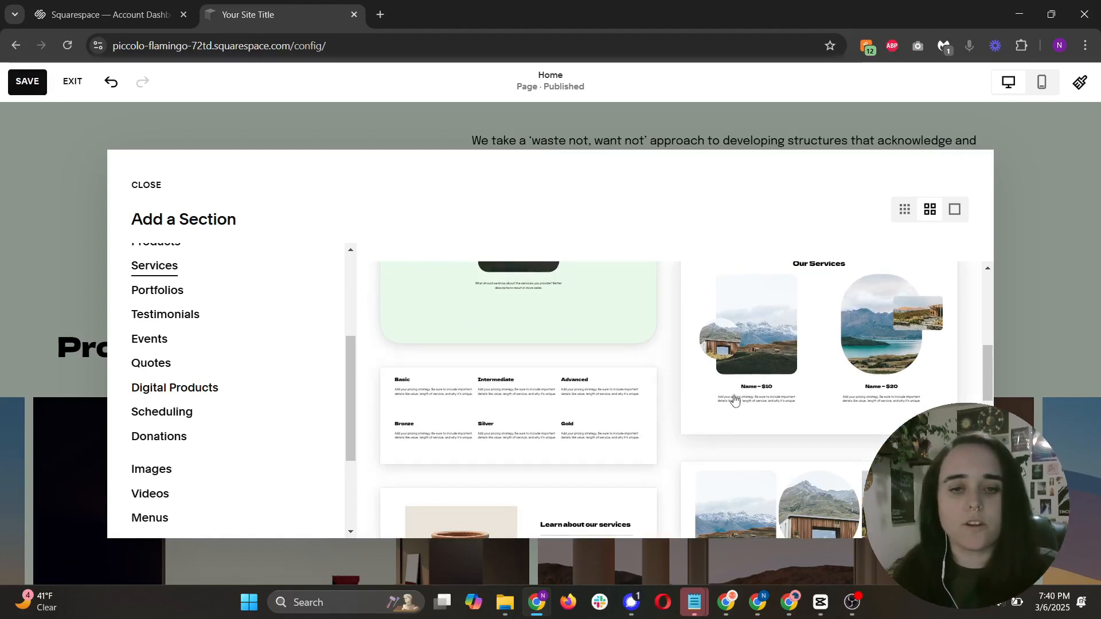
scroll(597, 380, "down", 3)
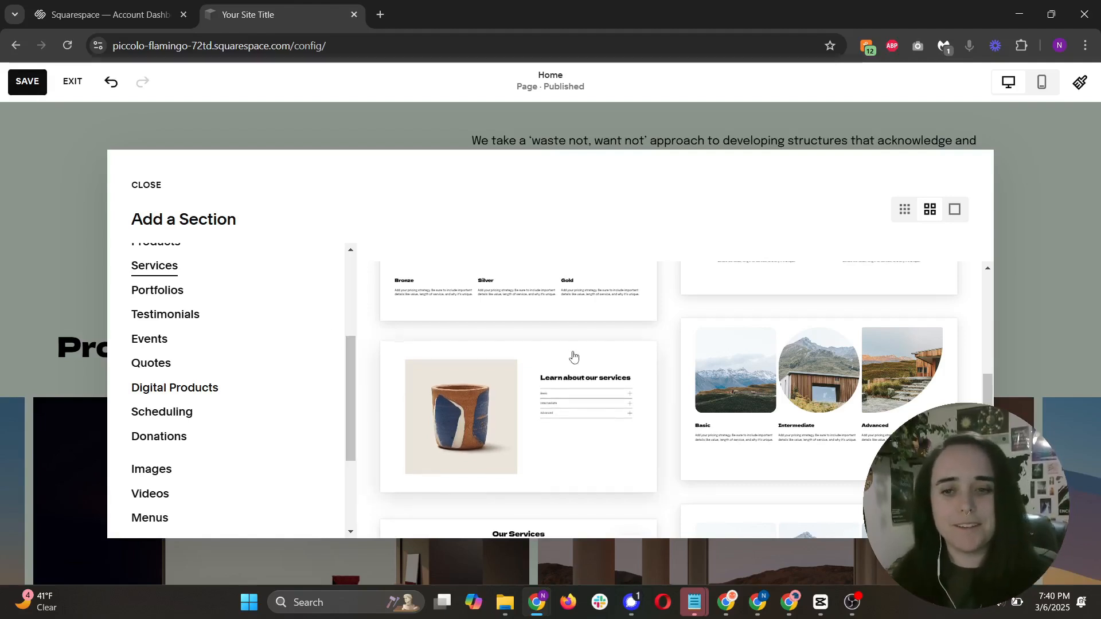
scroll(573, 357, "down", 3)
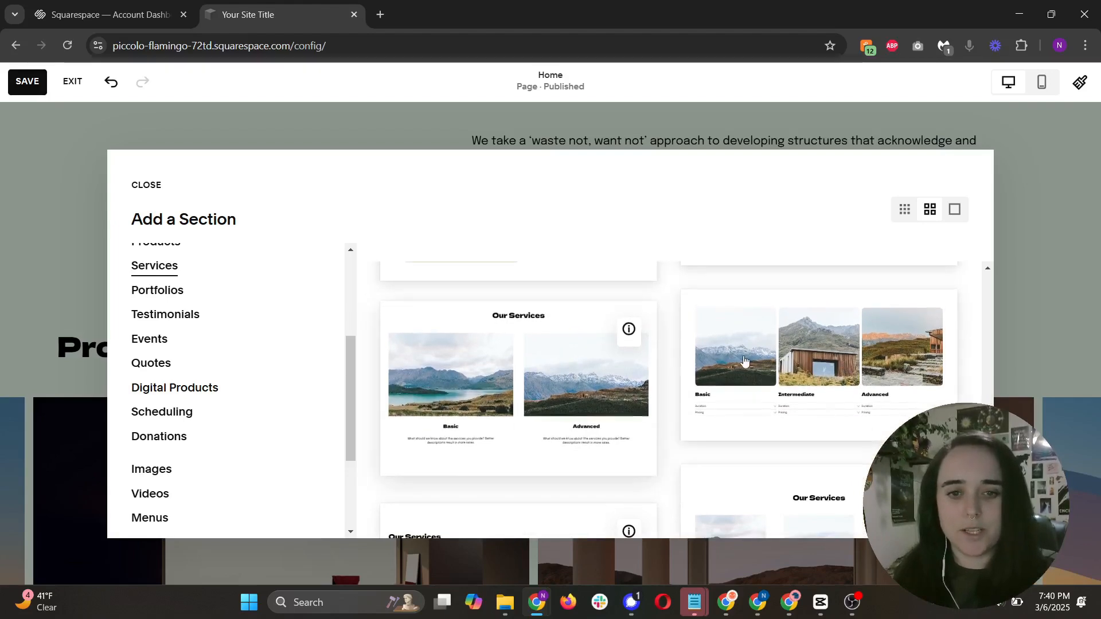
left_click(720, 487)
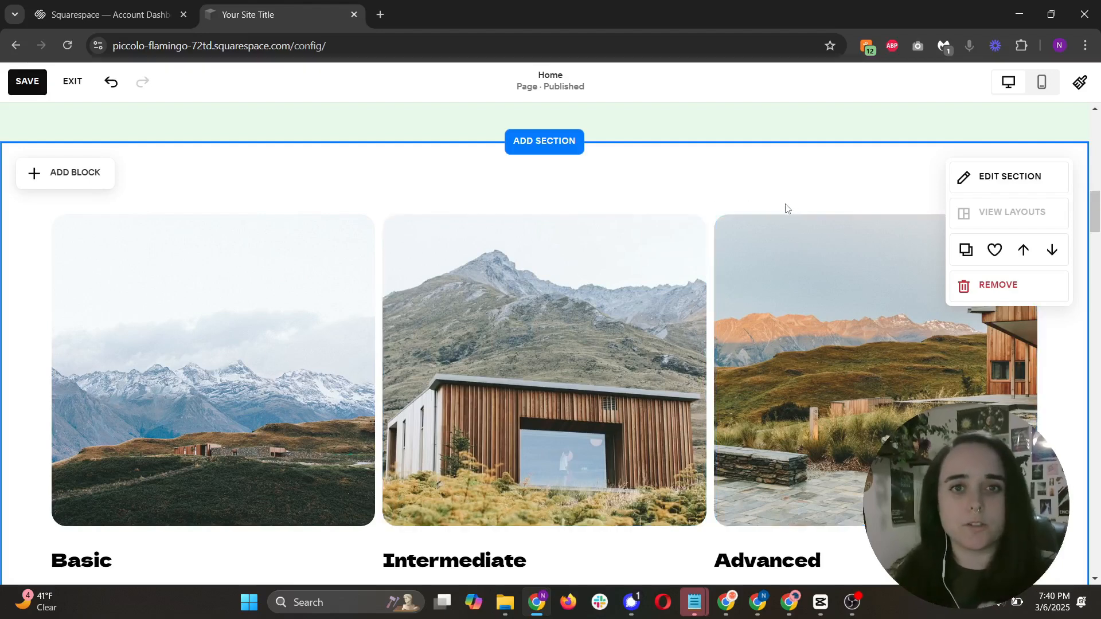
Apply the Light 1 color theme to the new services section
left_click(991, 184)
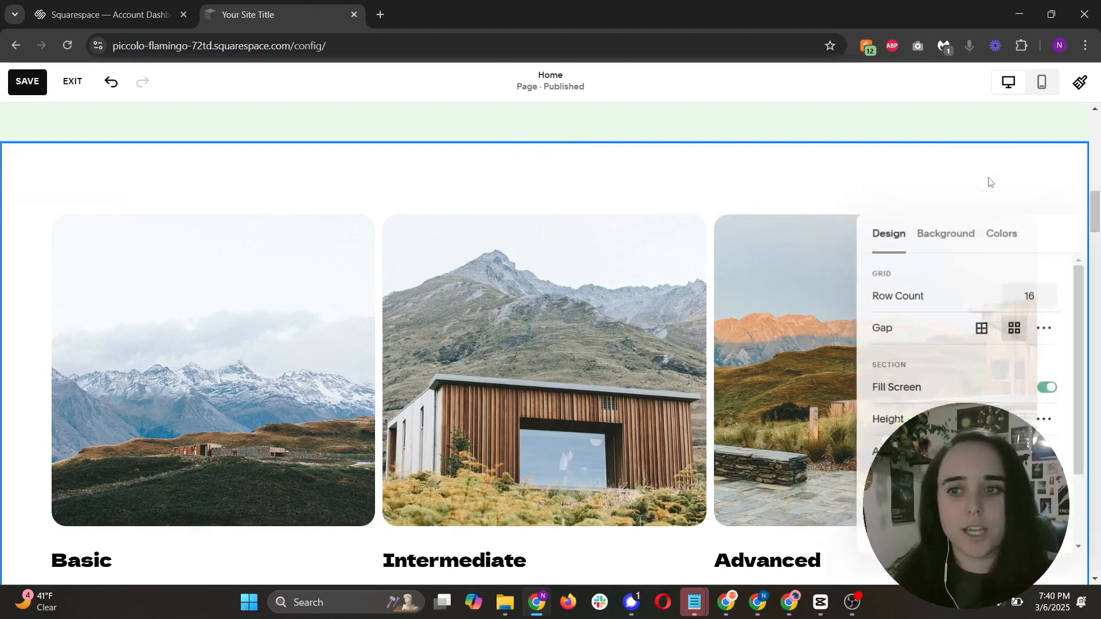
left_click(1003, 233)
scroll(988, 344, "down", 3)
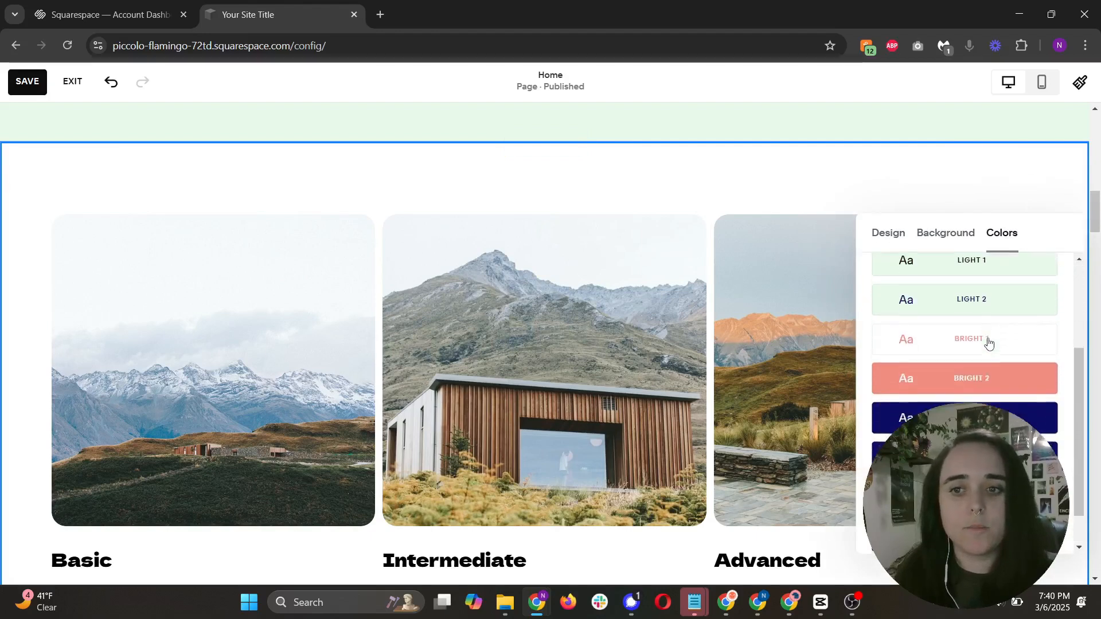
scroll(988, 343, "down", 1)
scroll(1004, 383, "up", 3)
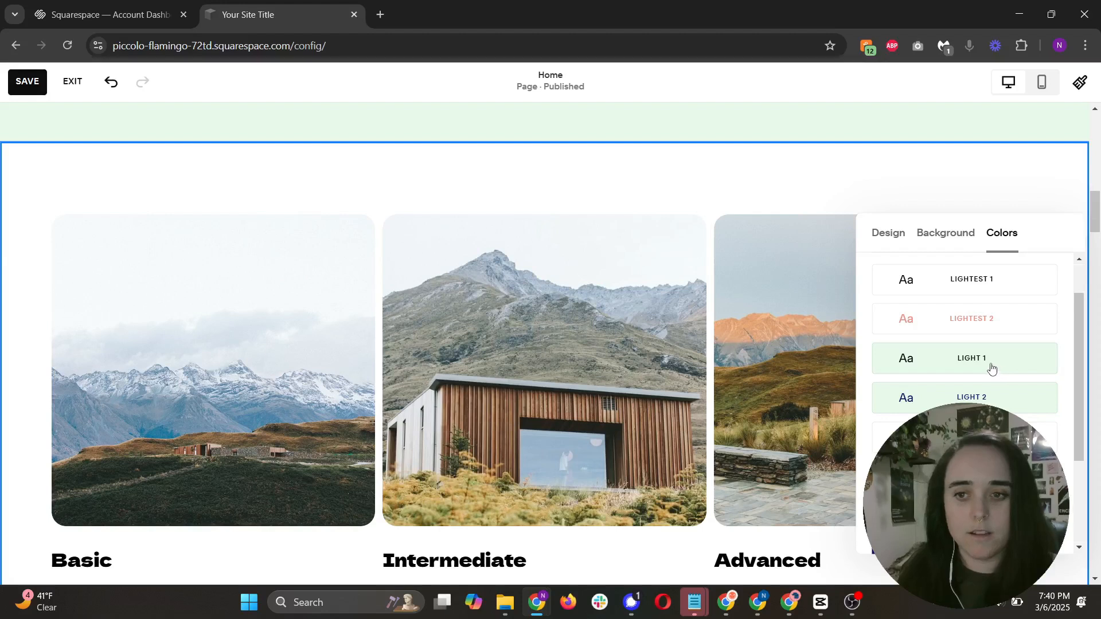
left_click(956, 368)
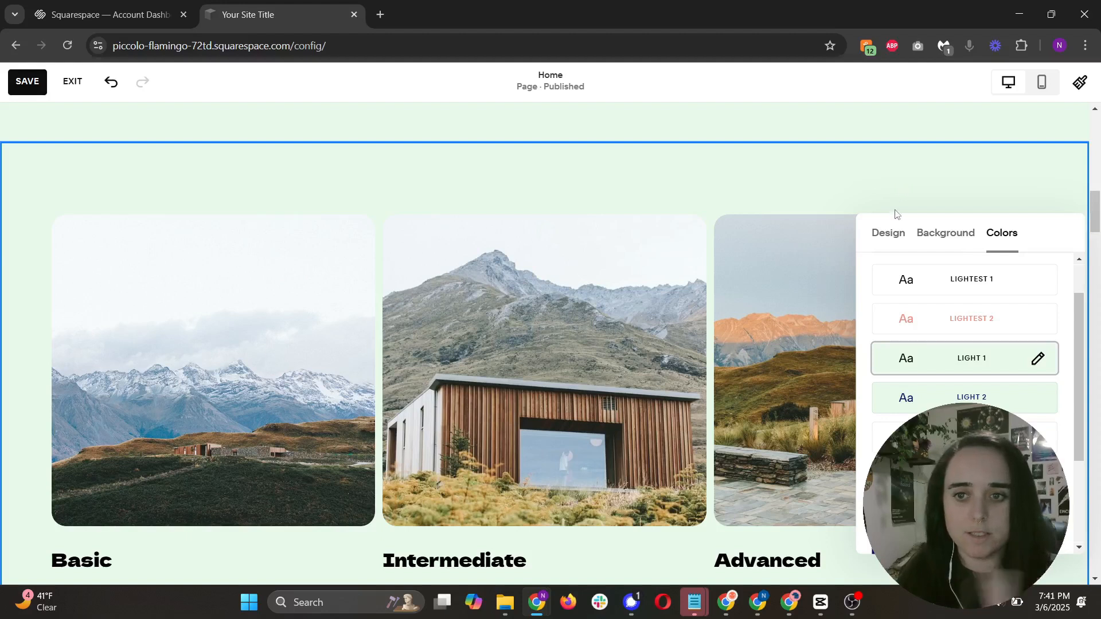
Examine the services section's background and design options, and try top and bottom content alignment before returning to middle alignment
left_click(937, 239)
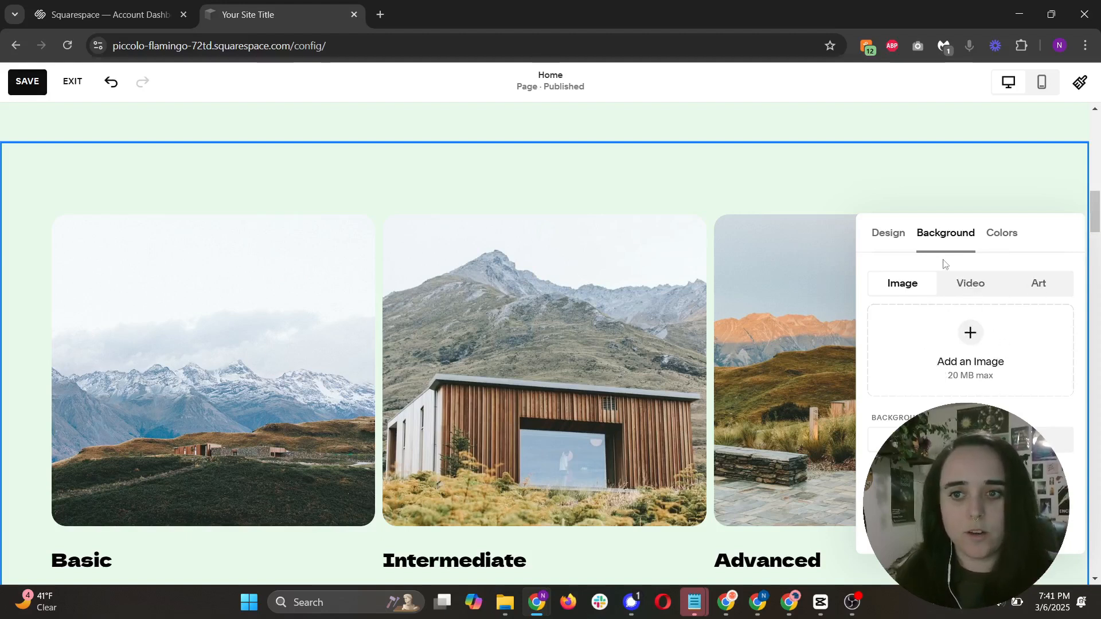
left_click(900, 244)
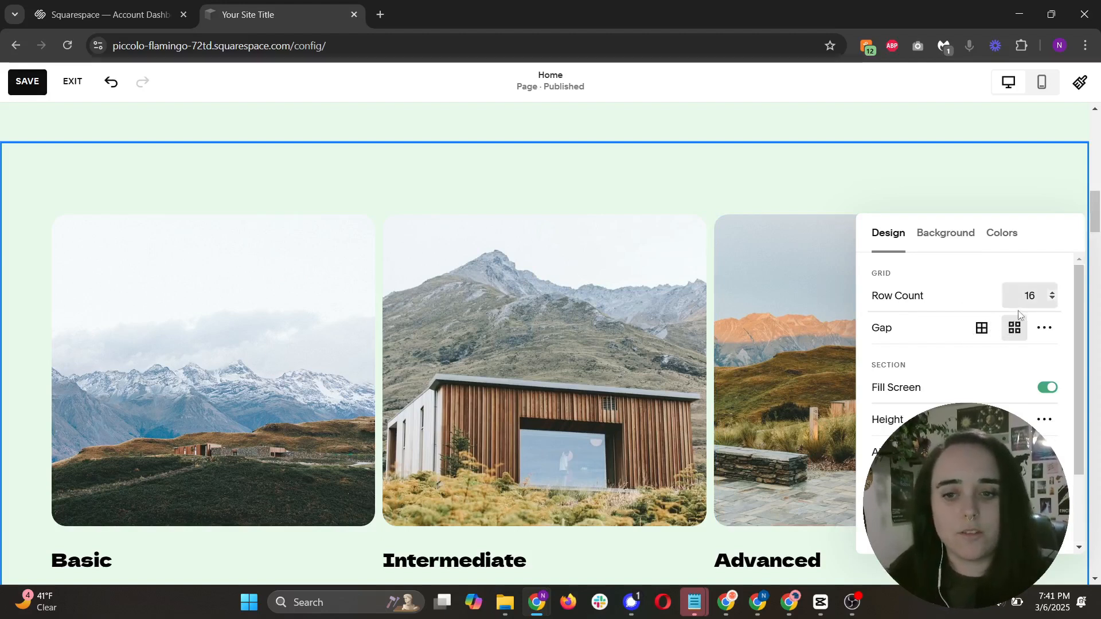
scroll(991, 386, "down", 2)
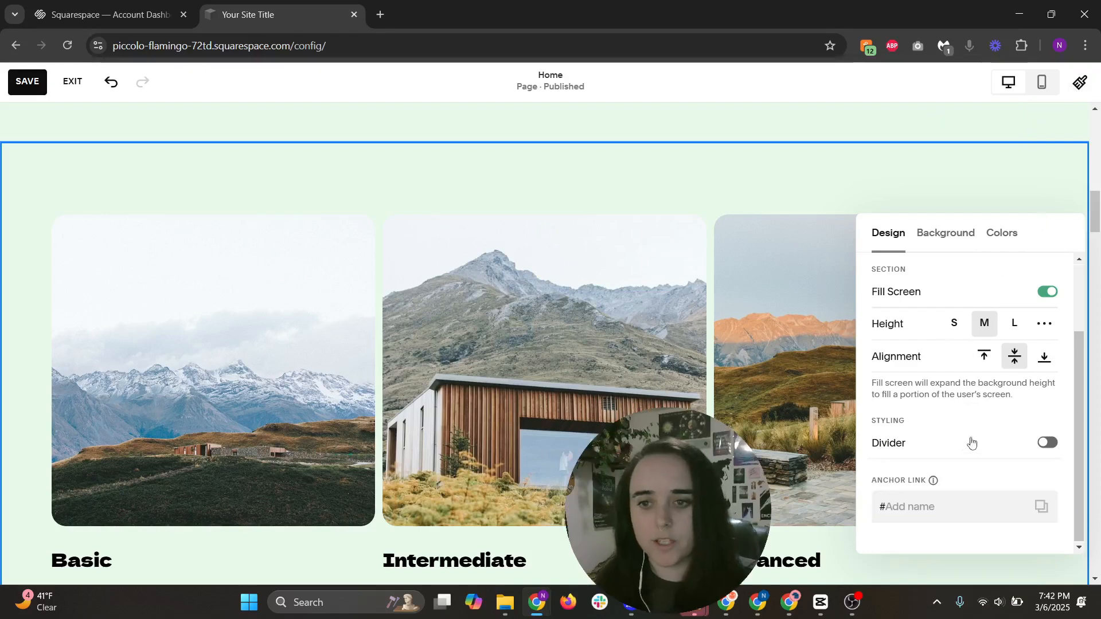
left_click(994, 360)
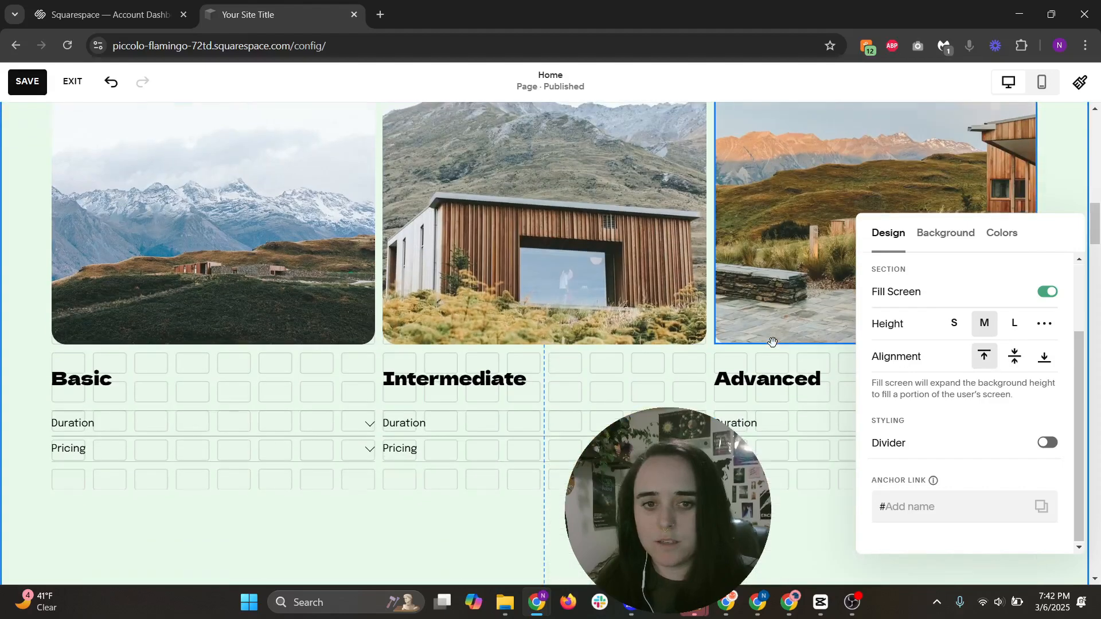
scroll(766, 259, "up", 1)
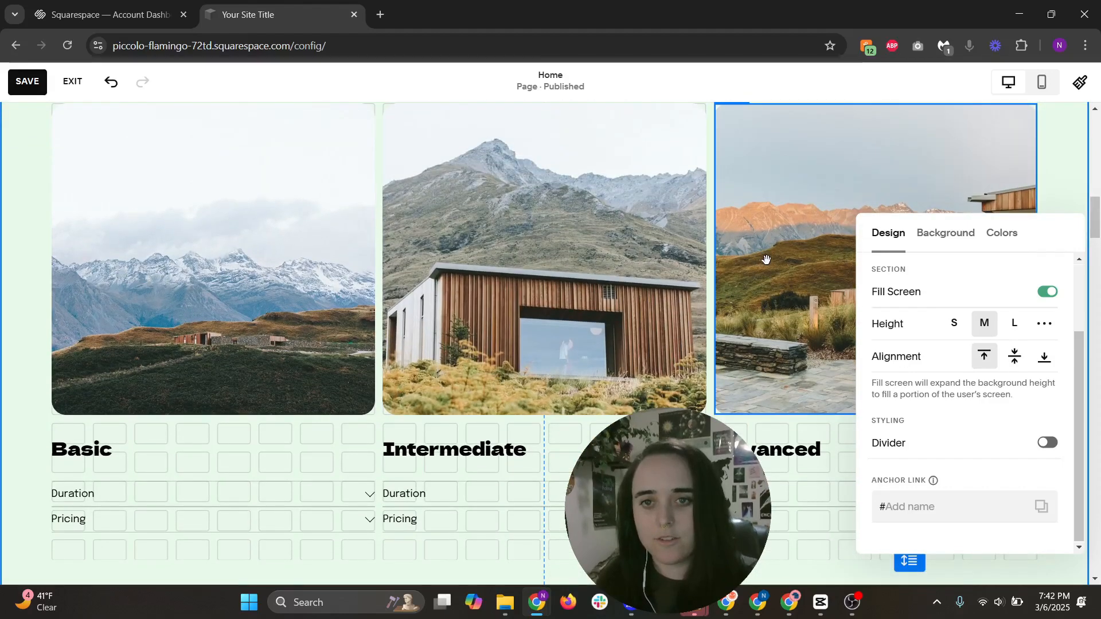
left_click(1044, 356)
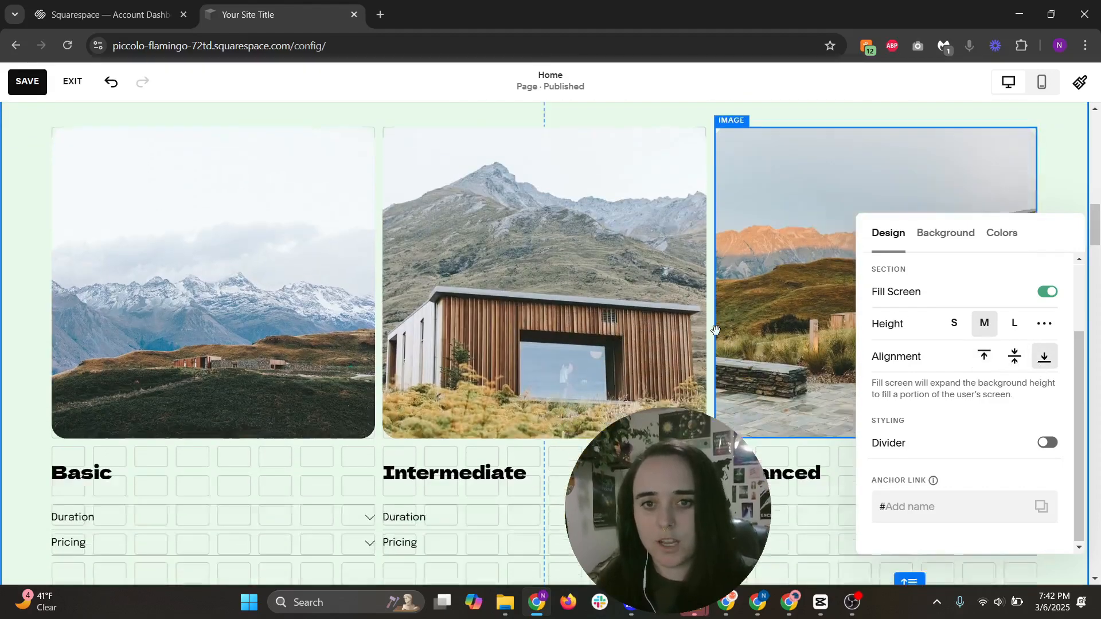
scroll(715, 330, "down", 1)
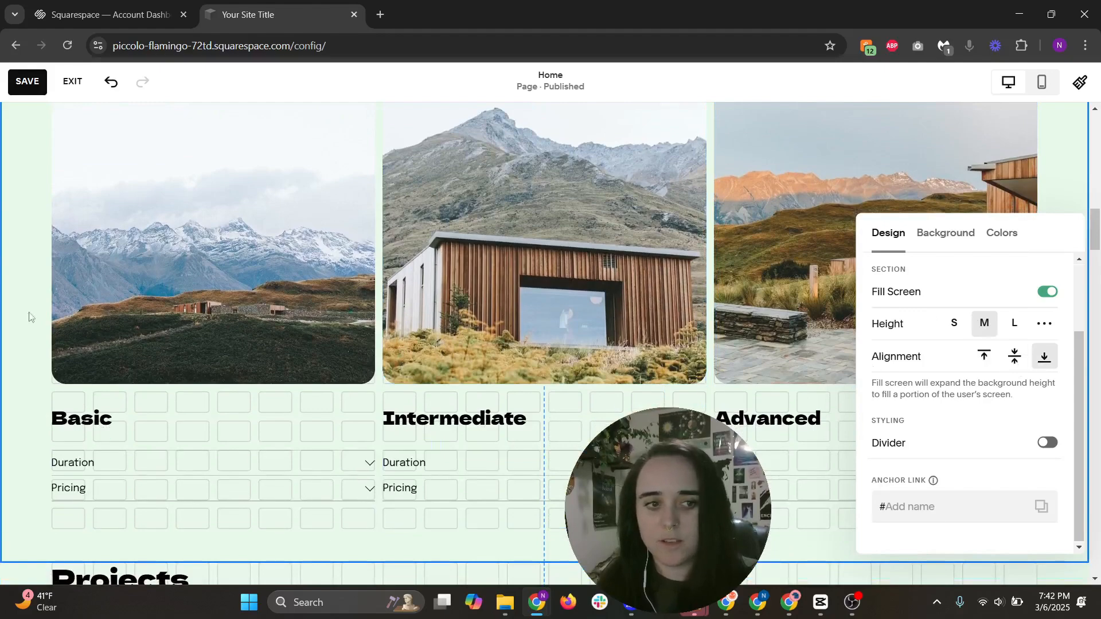
left_click(1015, 356)
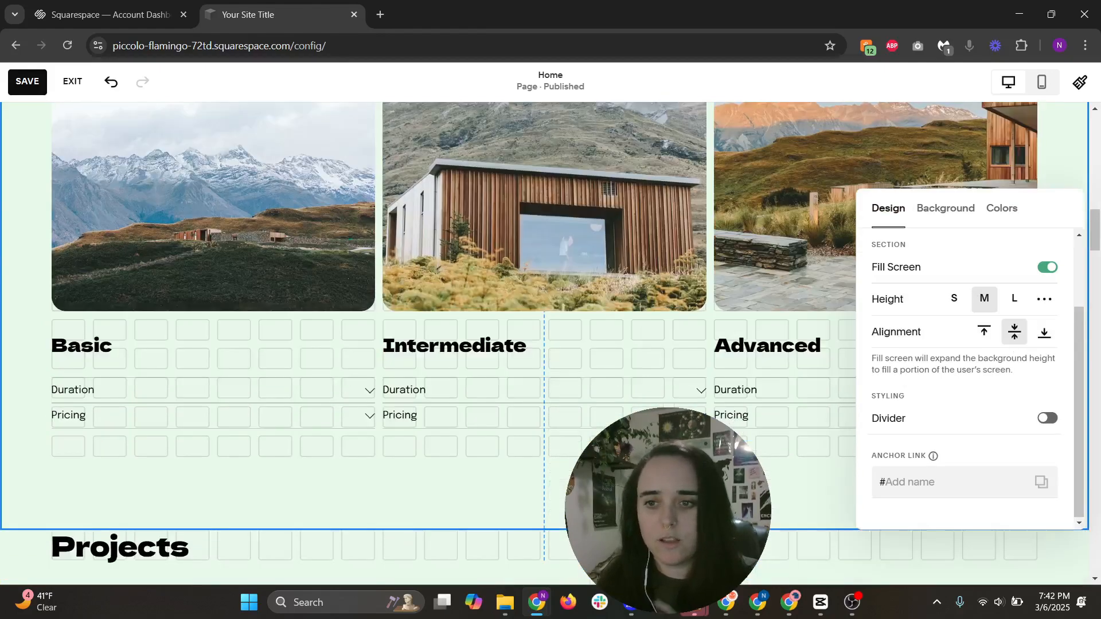
scroll(504, 275, "up", 3)
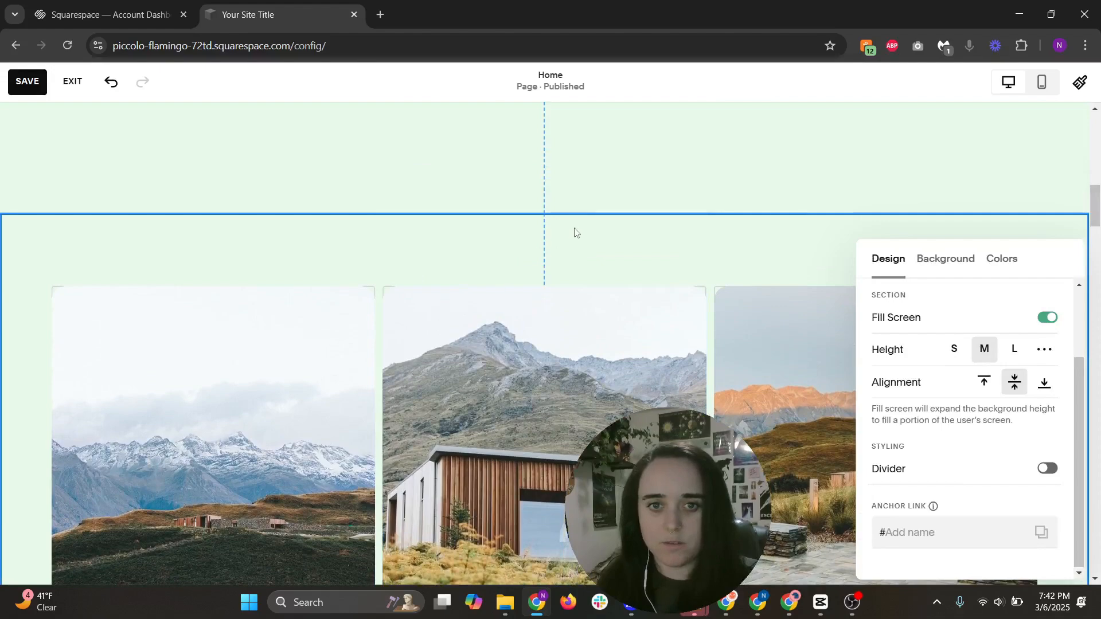
scroll(576, 266, "down", 5)
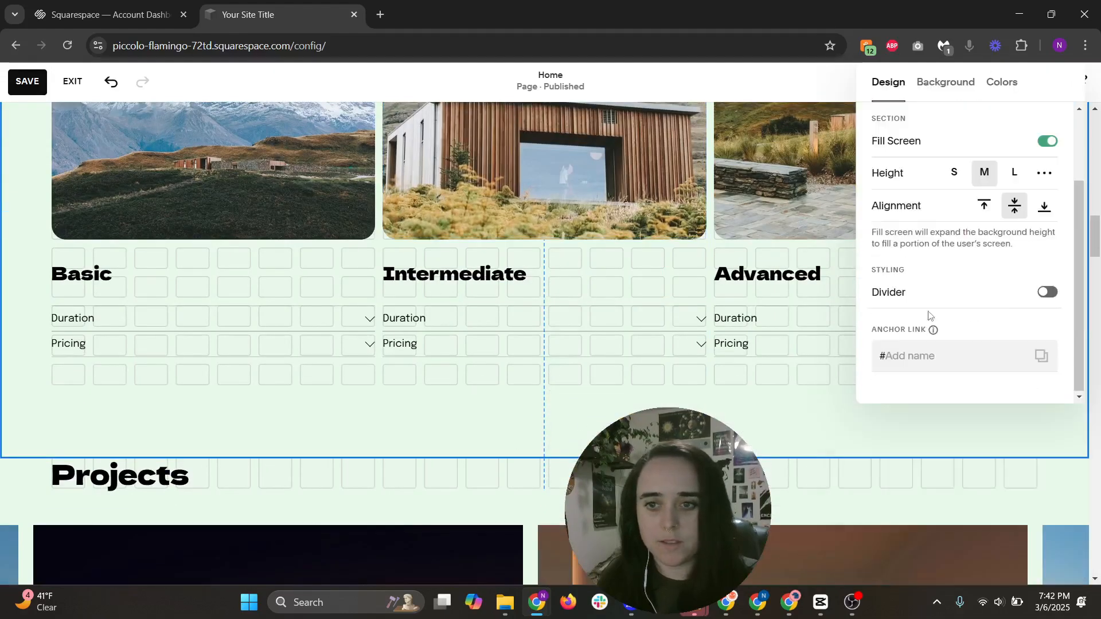
Name the services section's anchor link "services" and leave the section settings
scroll(783, 317, "up", 2)
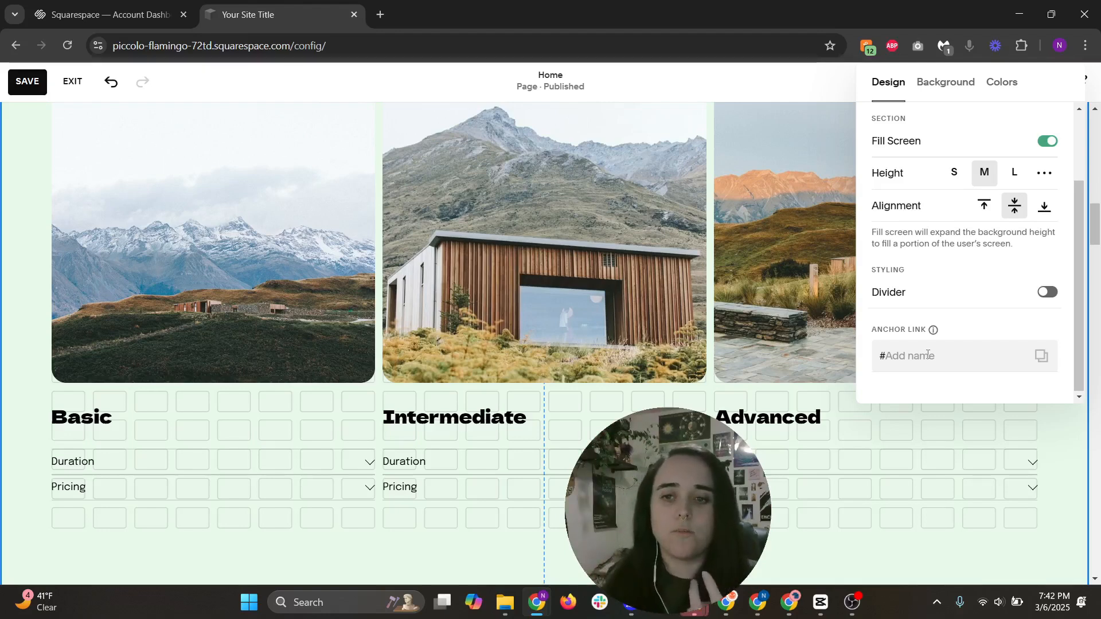
left_click(927, 354)
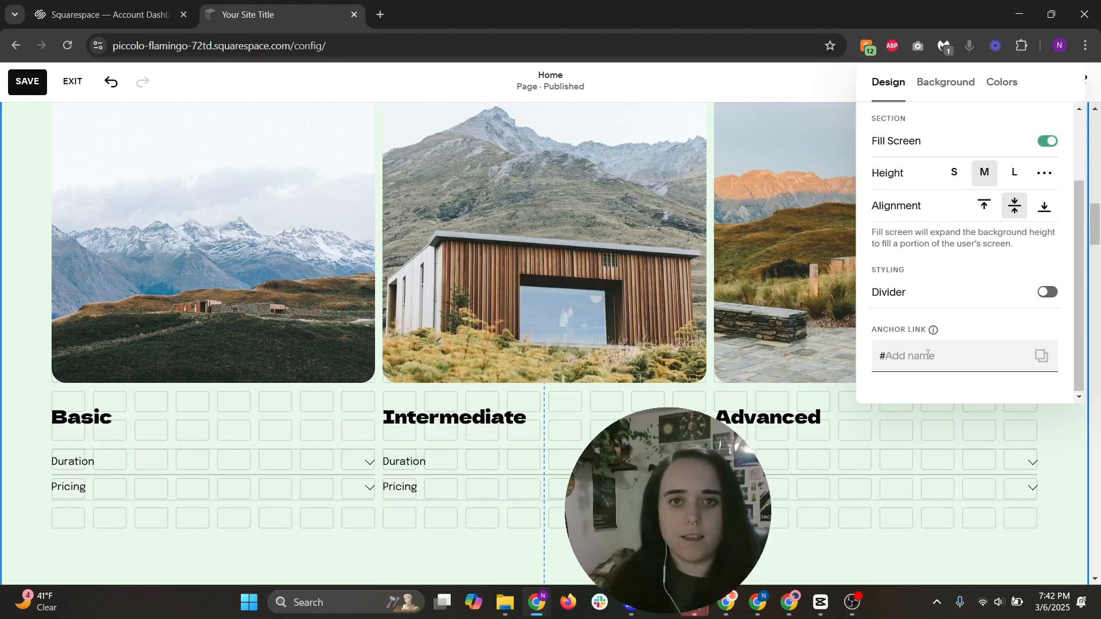
type("services")
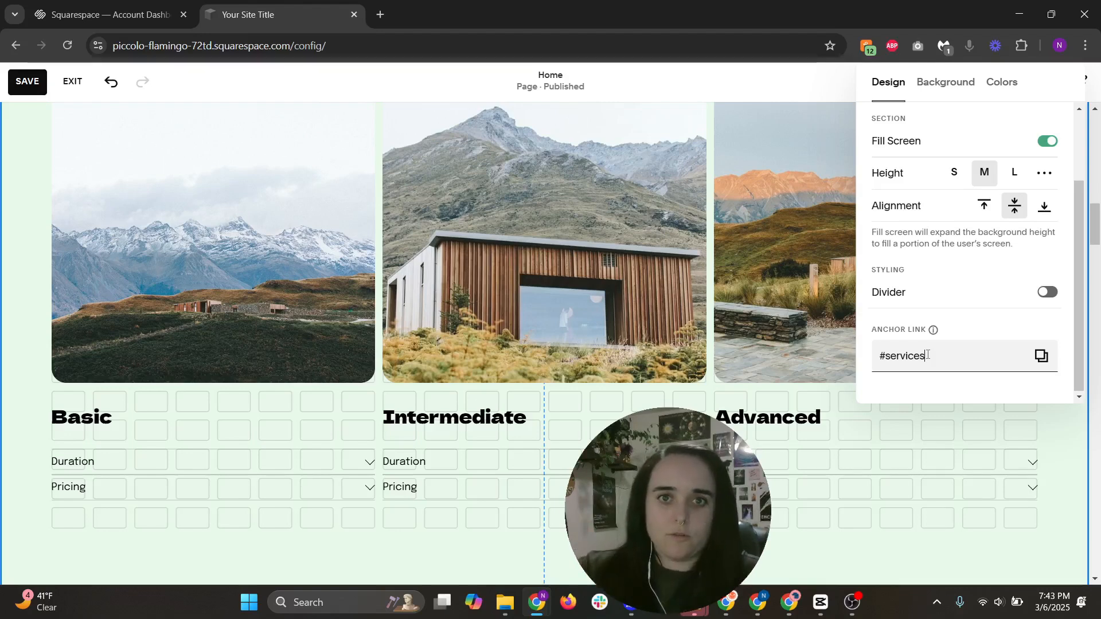
scroll(927, 356, "up", 2)
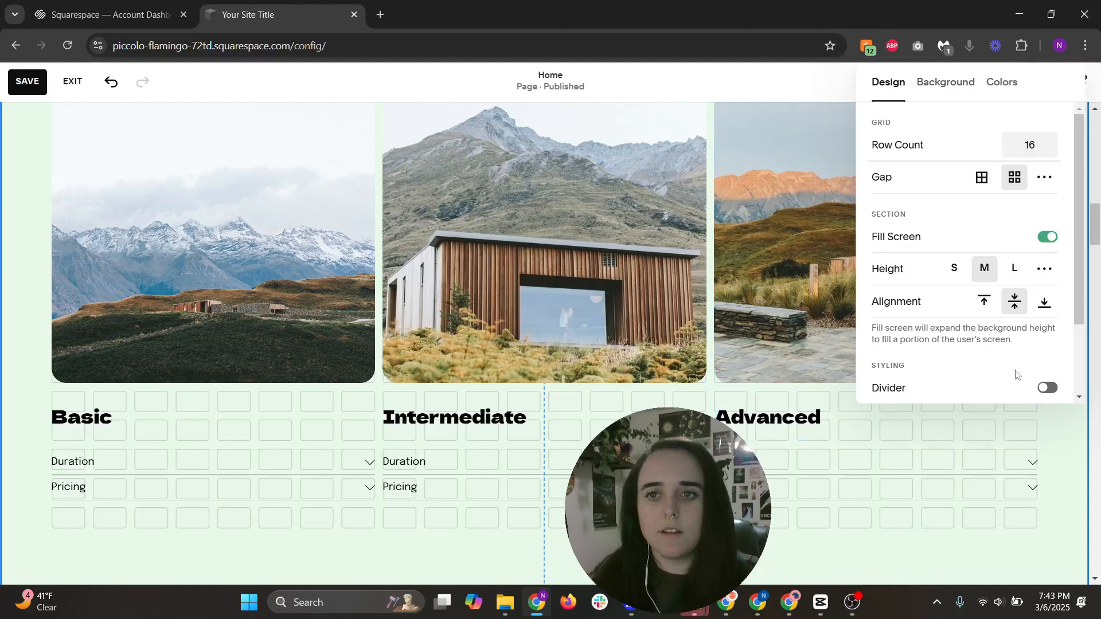
left_click(1074, 448)
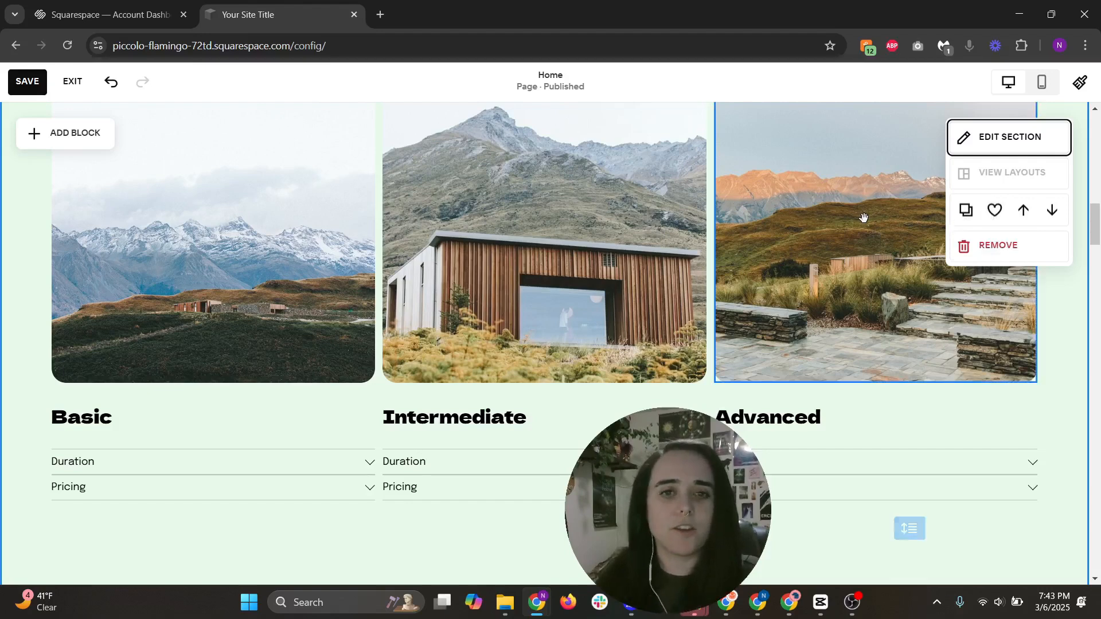
Move the services section down the page to sit below the Projects heading and its project gallery
left_click(1047, 213)
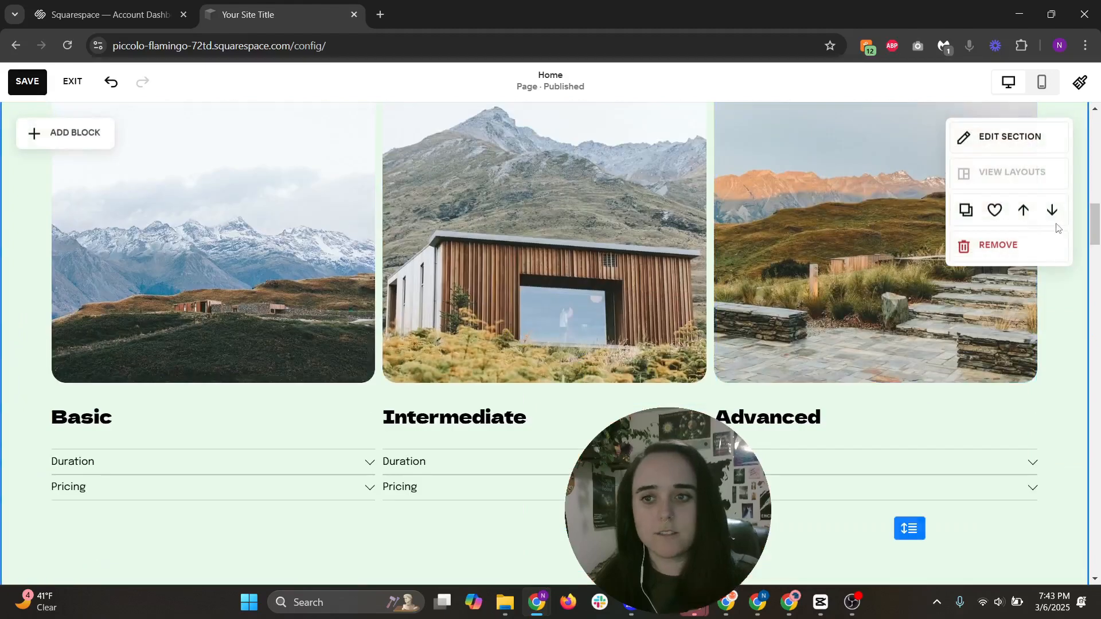
left_click(1052, 210)
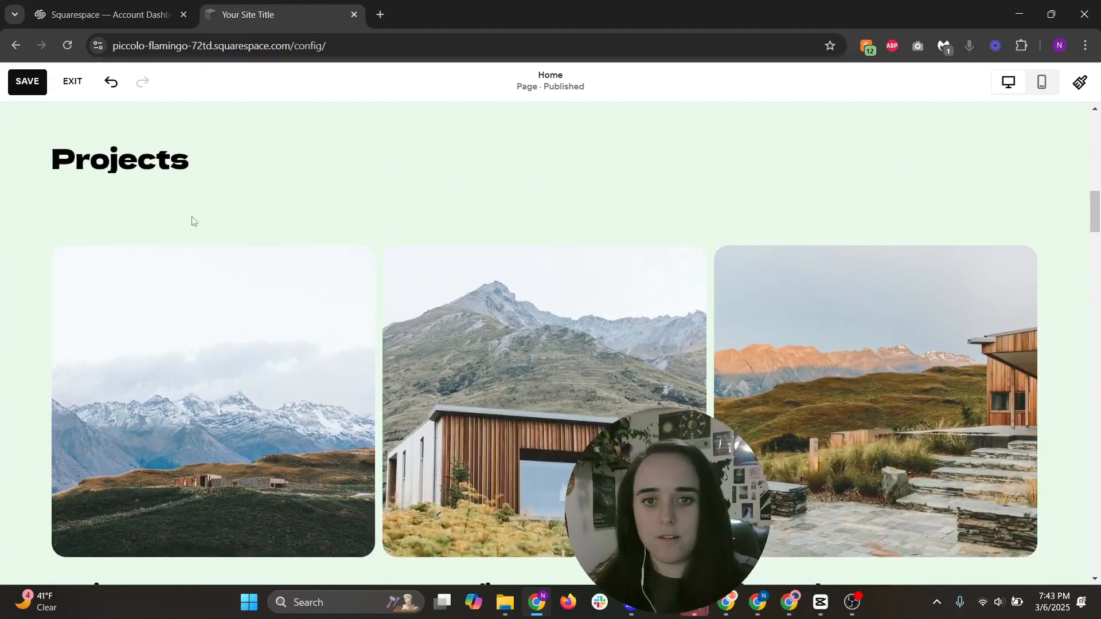
mouse_move(1057, 246)
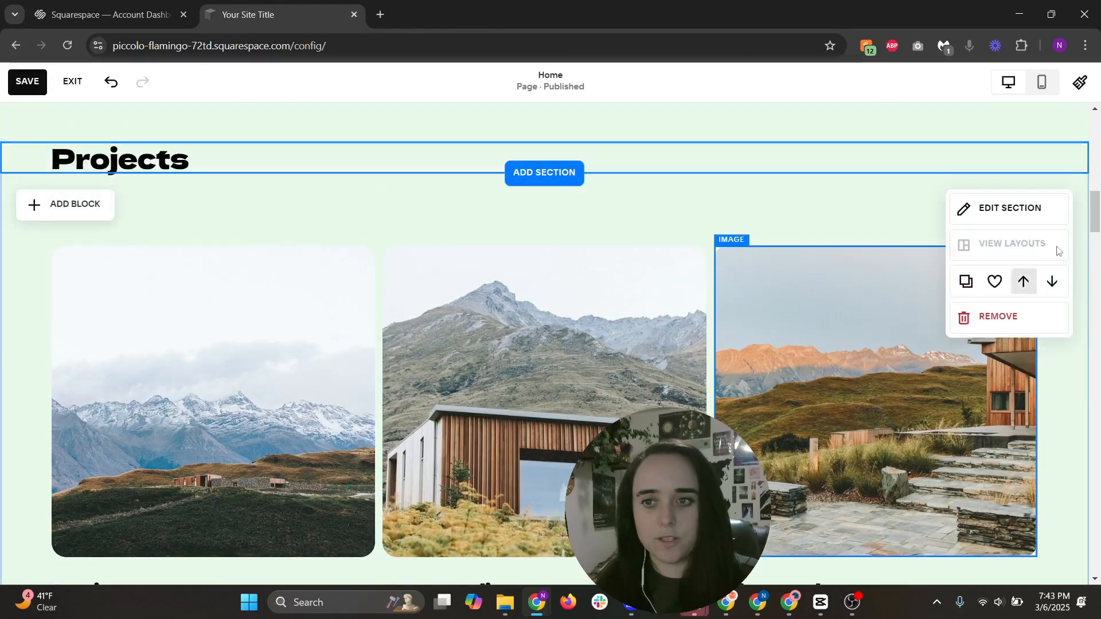
left_click(1055, 280)
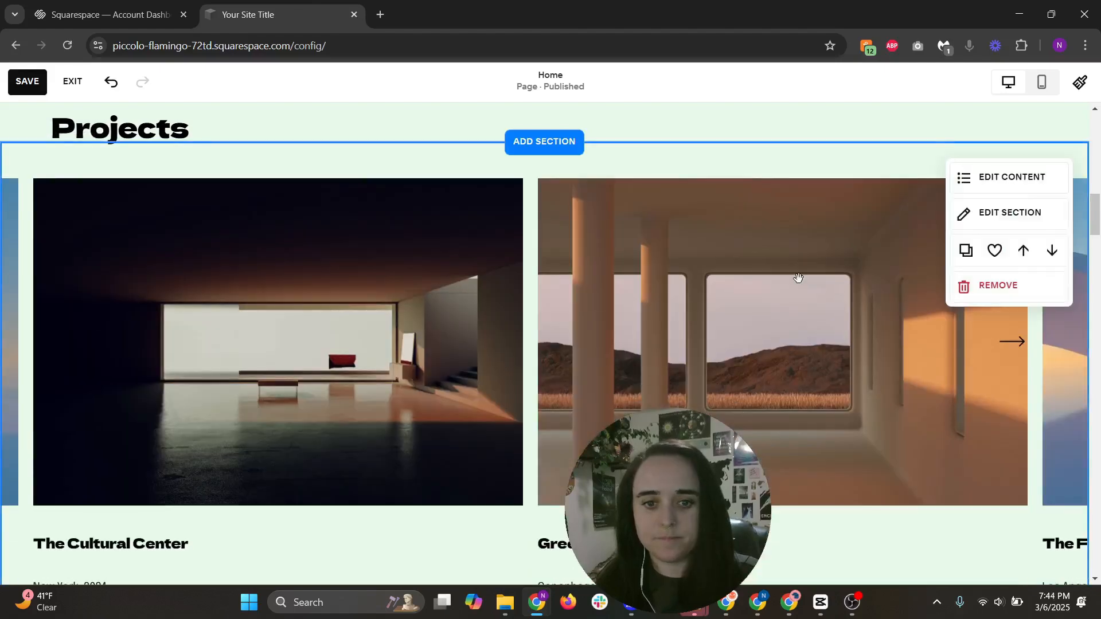
scroll(798, 277, "down", 13)
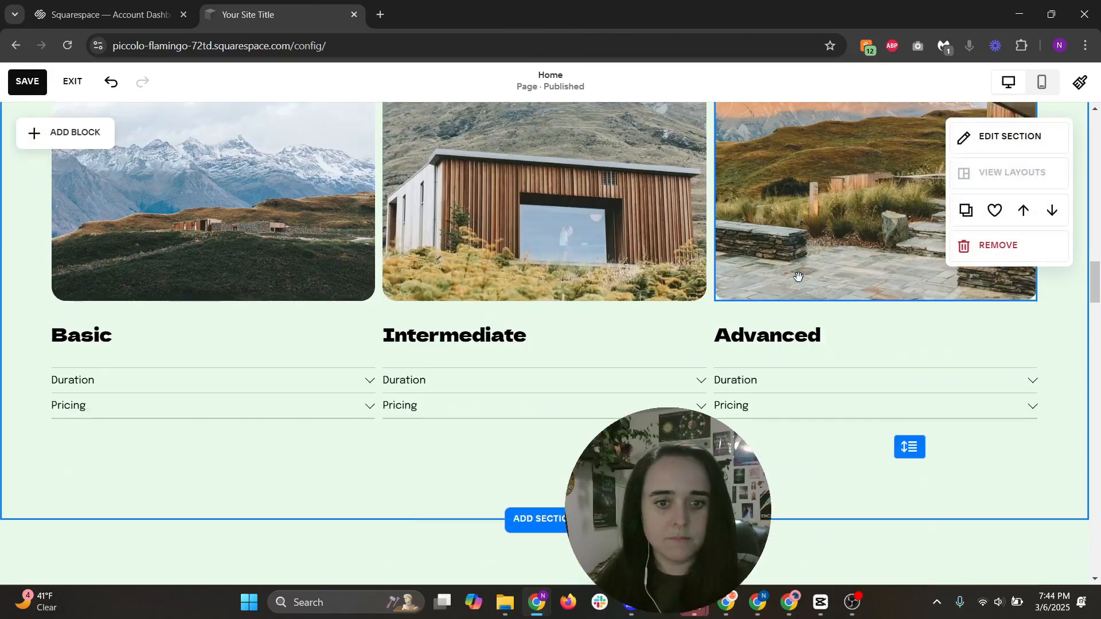
Review the services section's position below the project gallery and inspect its Advanced image block in desktop view
scroll(798, 277, "down", 5)
scroll(798, 278, "up", 13)
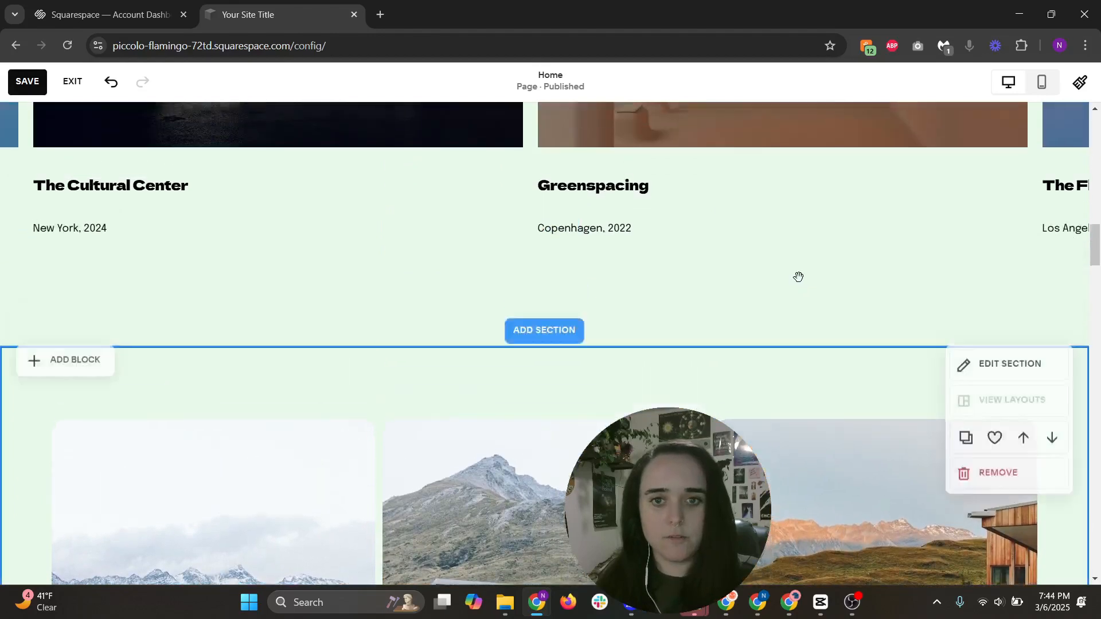
scroll(799, 277, "down", 4)
left_click(806, 250)
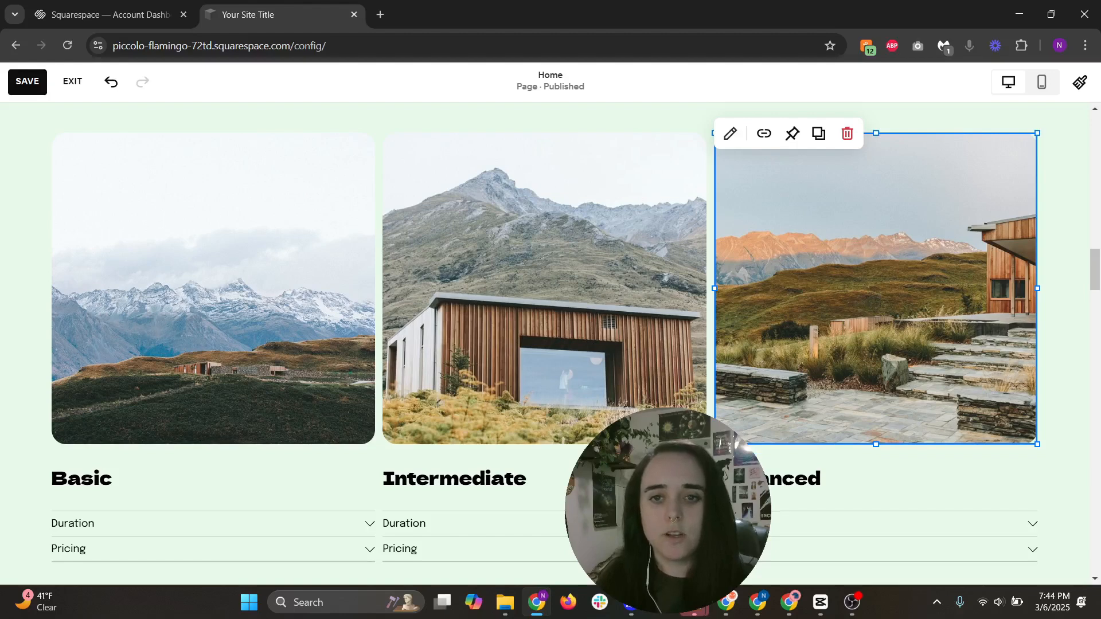
mouse_move(717, 442)
left_mouse_down()
mouse_move(765, 429)
mouse_move(762, 440)
mouse_move(755, 422)
mouse_move(789, 392)
mouse_move(749, 427)
mouse_move(726, 423)
mouse_move(793, 373)
mouse_move(724, 427)
left_mouse_up()
scroll(574, 413, "down", 3)
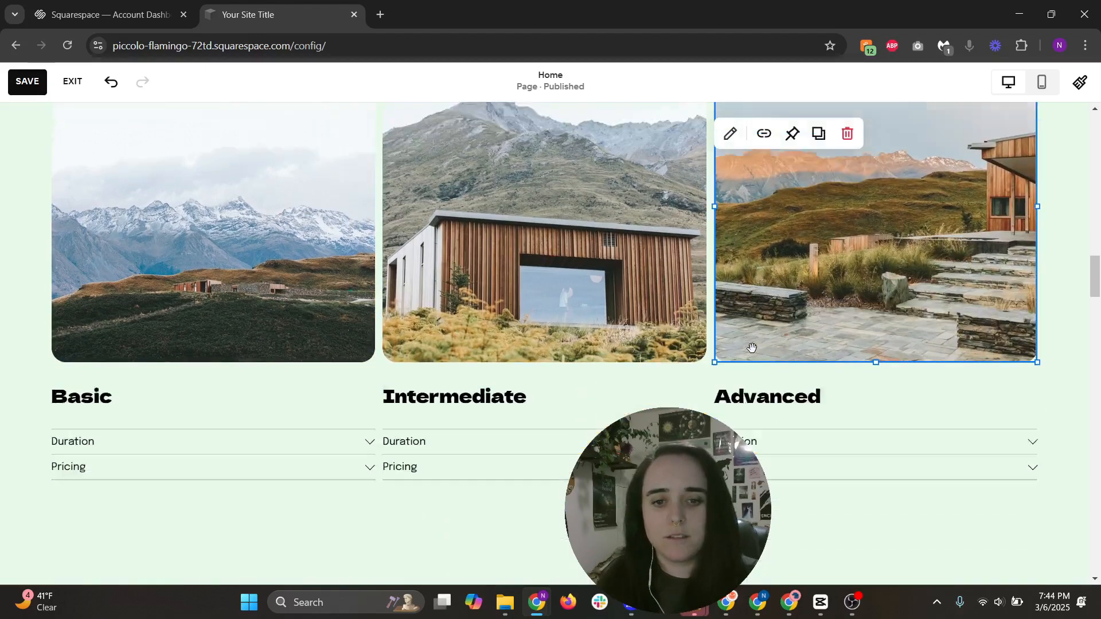
scroll(705, 390, "up", 3)
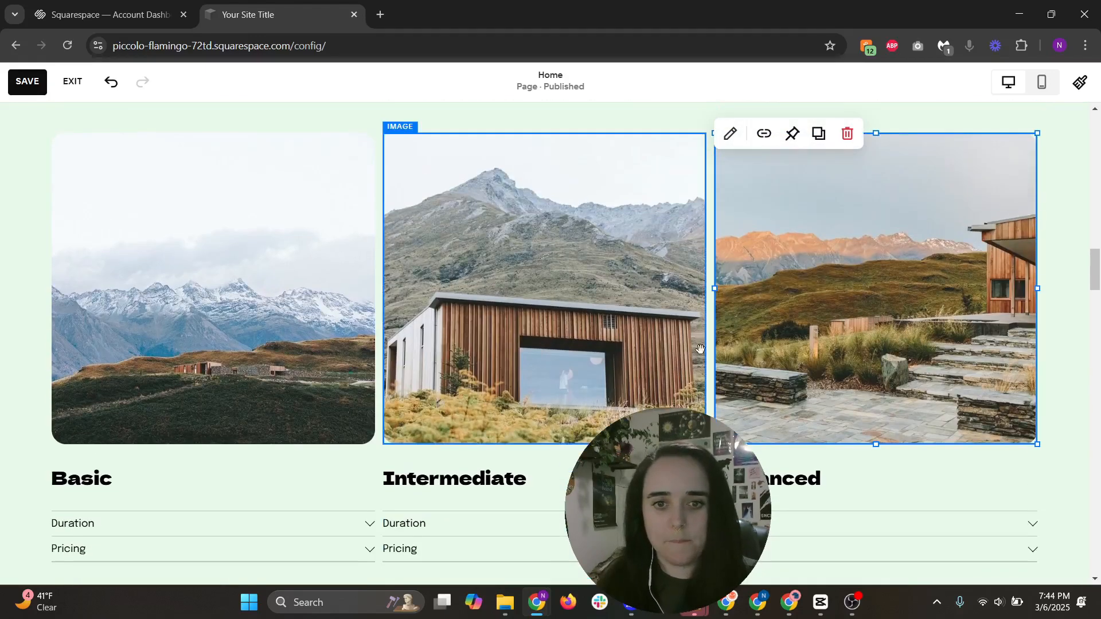
Check how the stacked Basic, Intermediate and Advanced services look in mobile view, and return to desktop view
left_click(1043, 83)
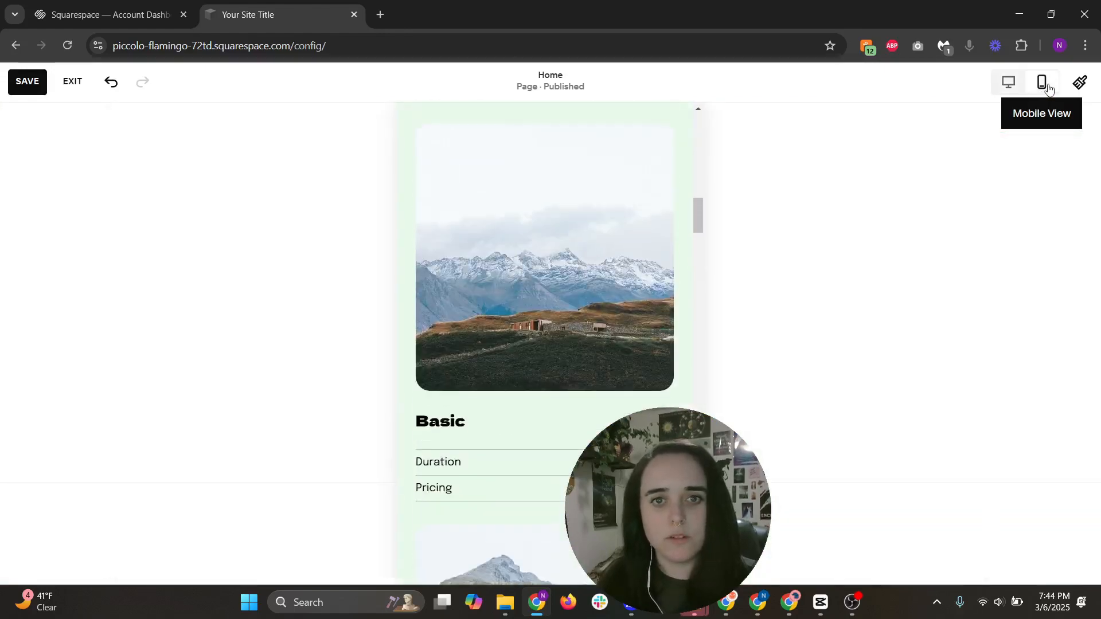
scroll(633, 306, "up", 3)
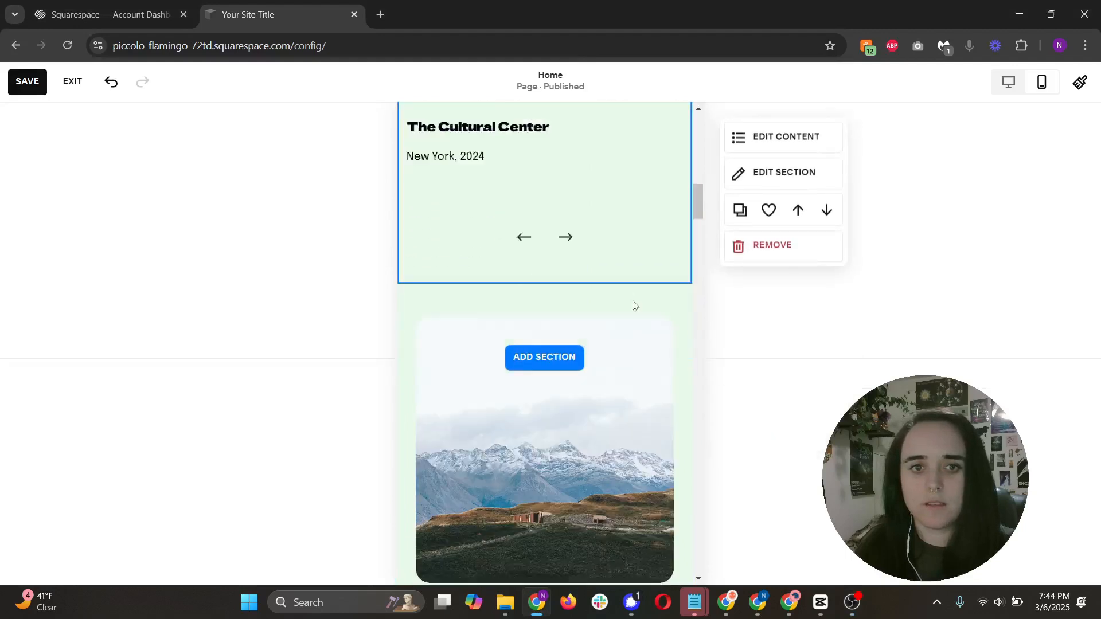
scroll(633, 306, "down", 8)
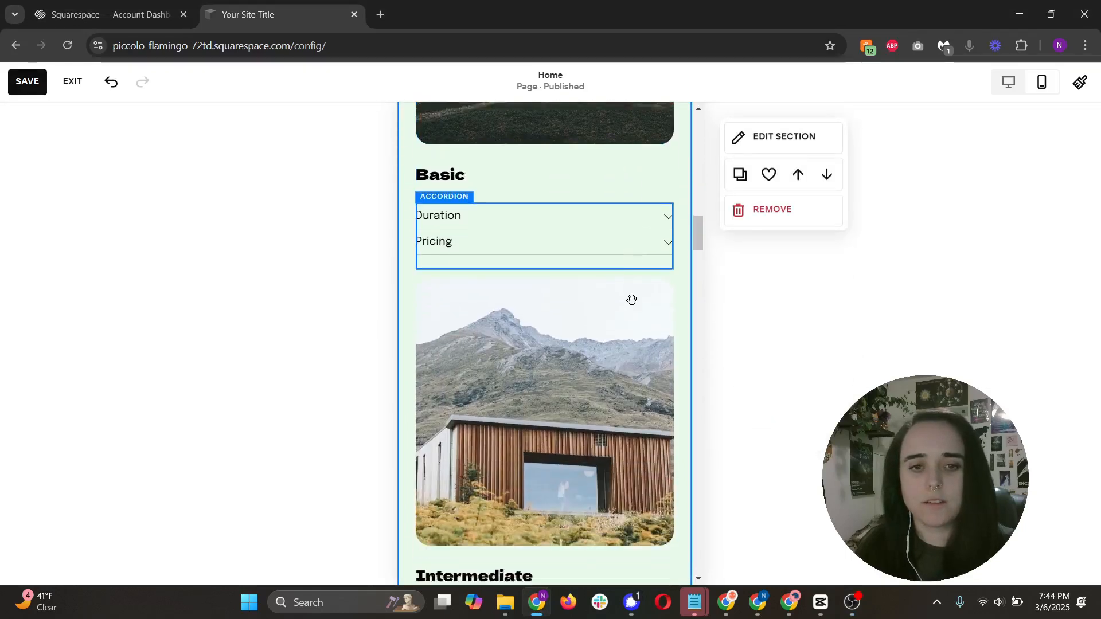
scroll(631, 300, "down", 3)
scroll(631, 300, "down", 9)
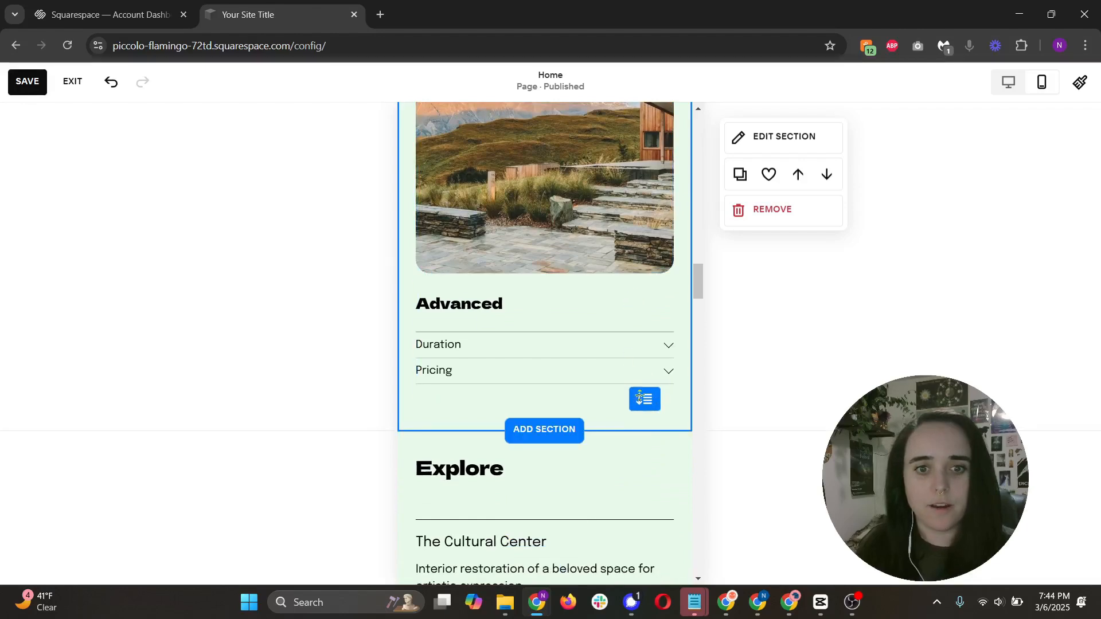
left_click(1008, 82)
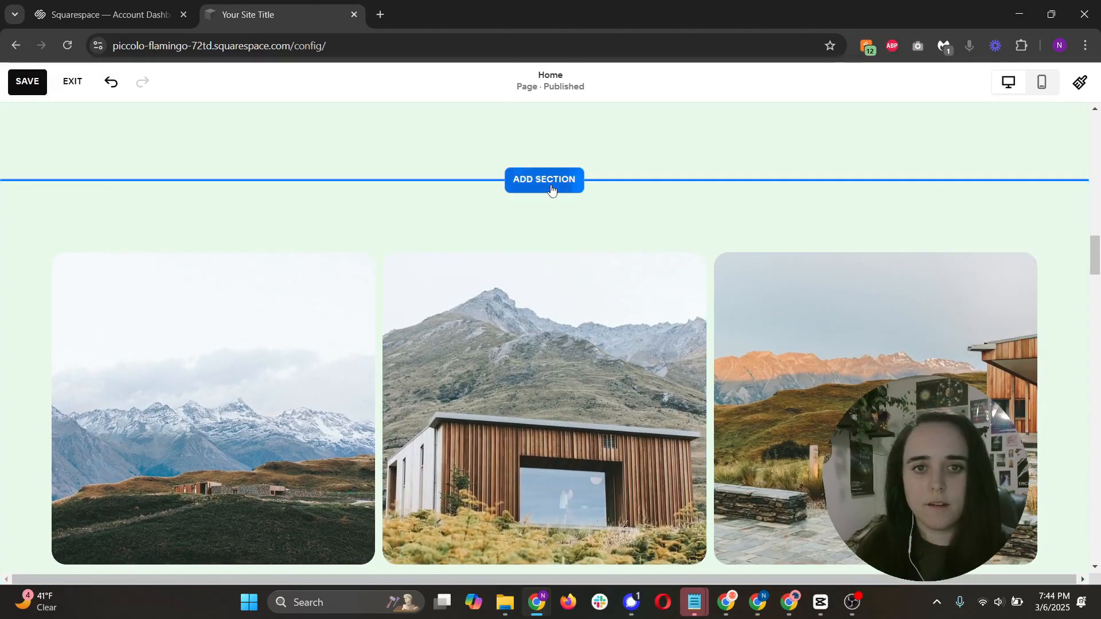
Try adding a blank section directly above the services section, and remove it again
left_click(551, 190)
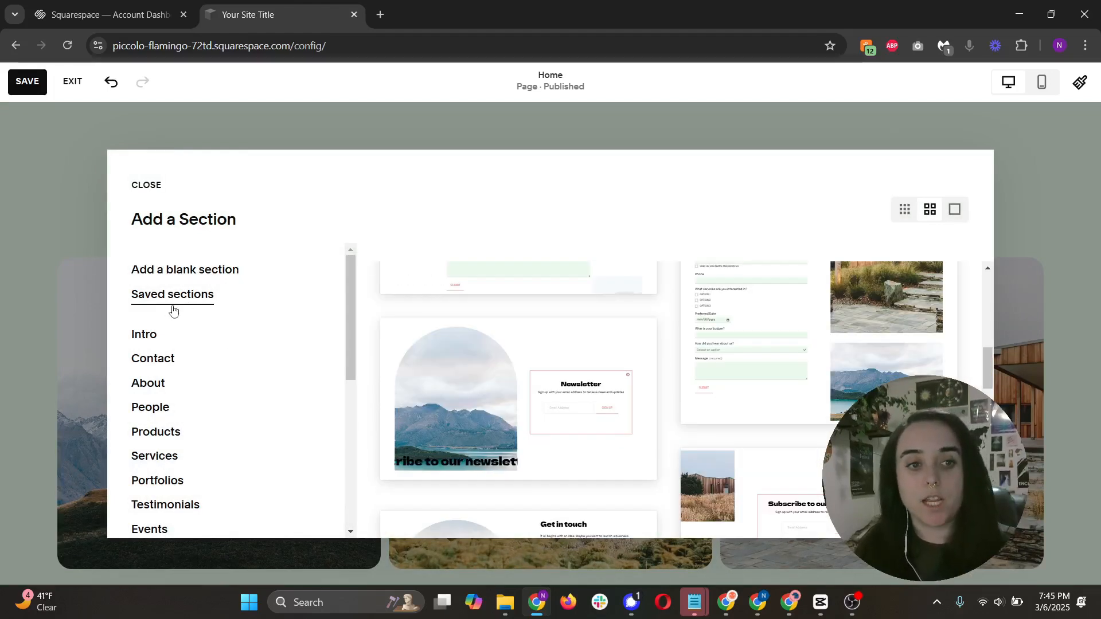
left_click(206, 279)
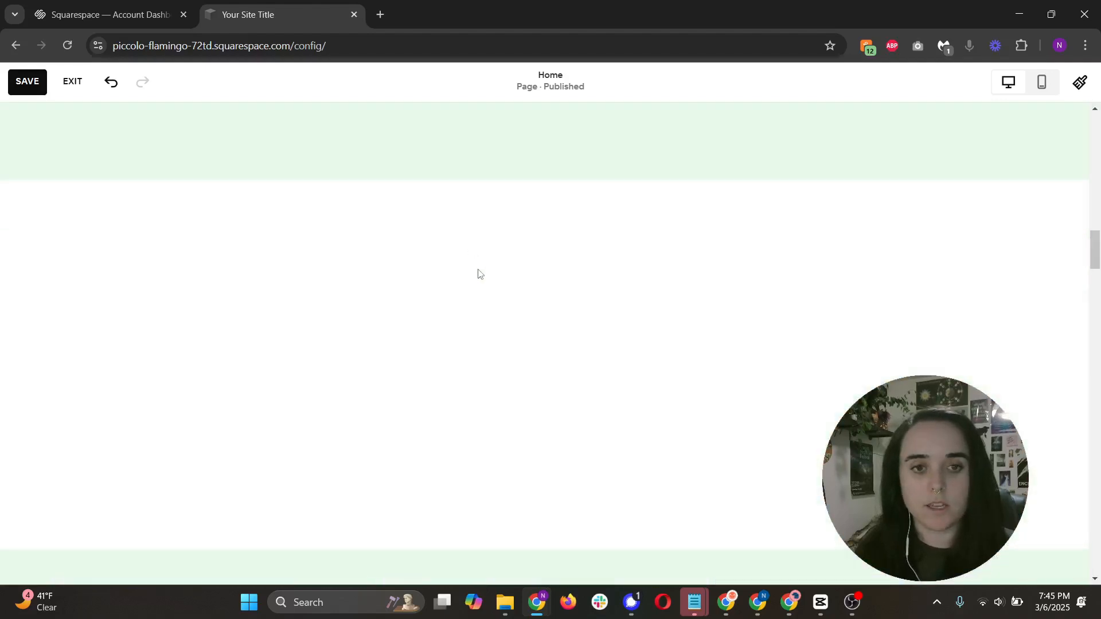
mouse_move(464, 302)
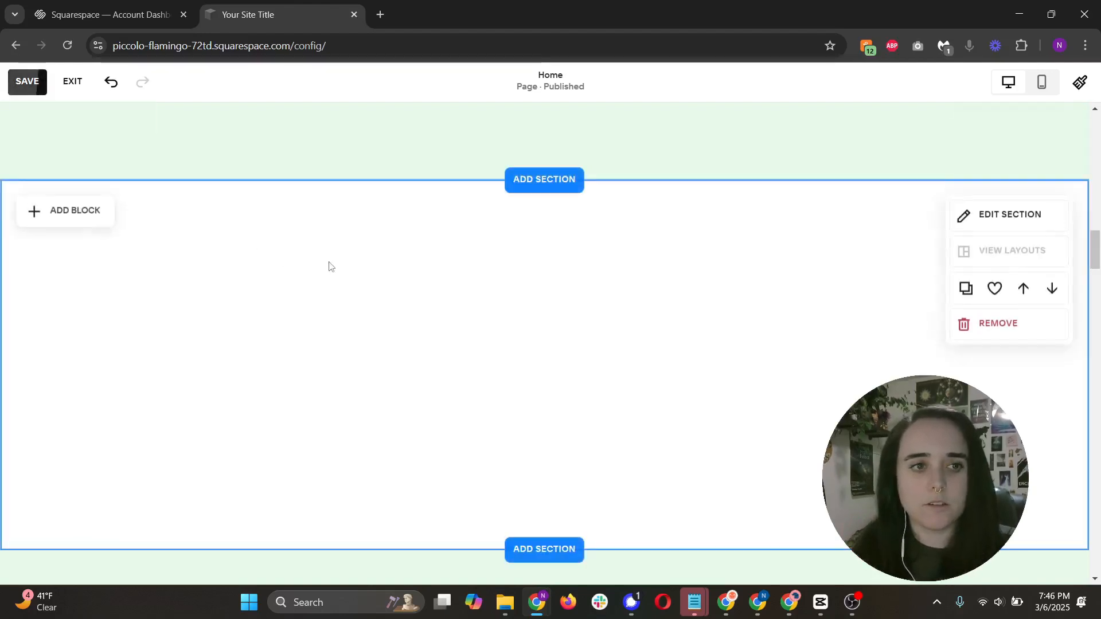
left_click(992, 325)
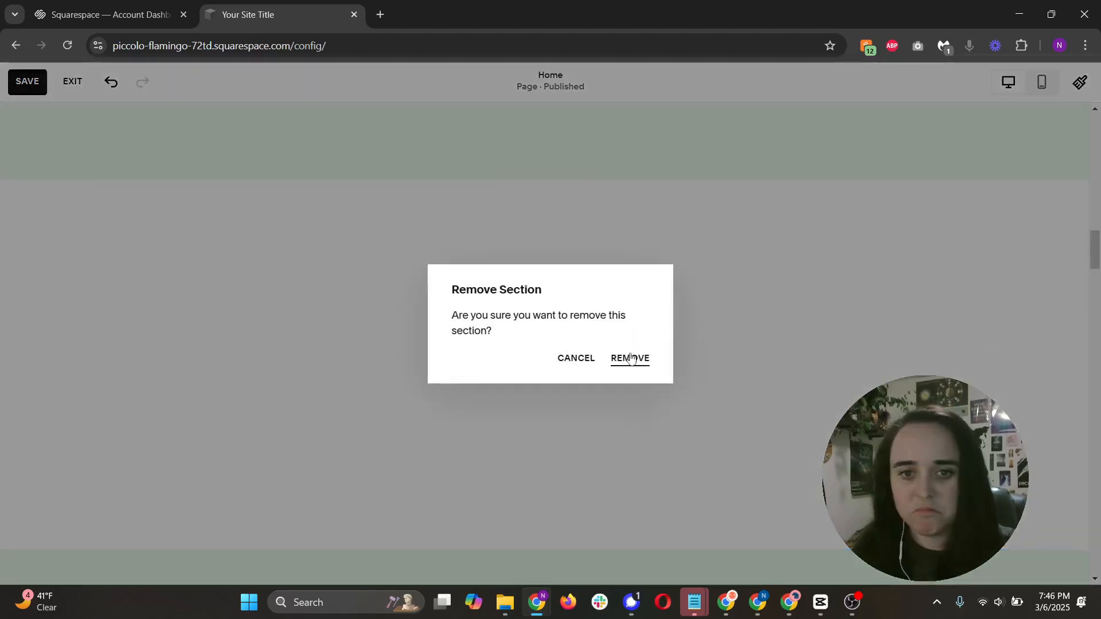
key("Return")
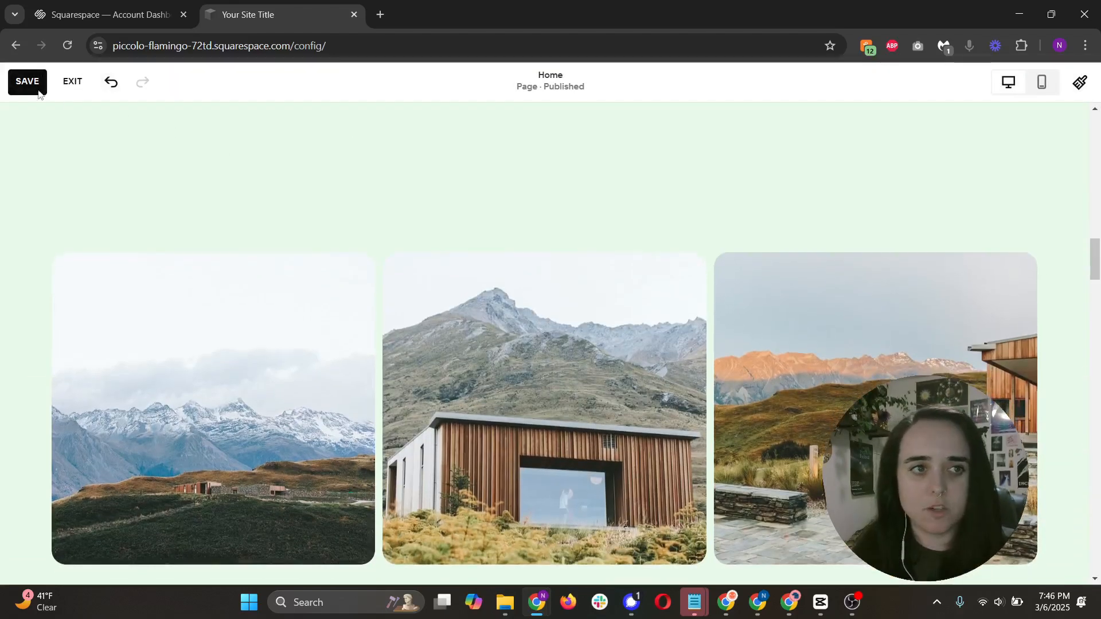
Save the home page changes and exit the page editor
left_click(35, 87)
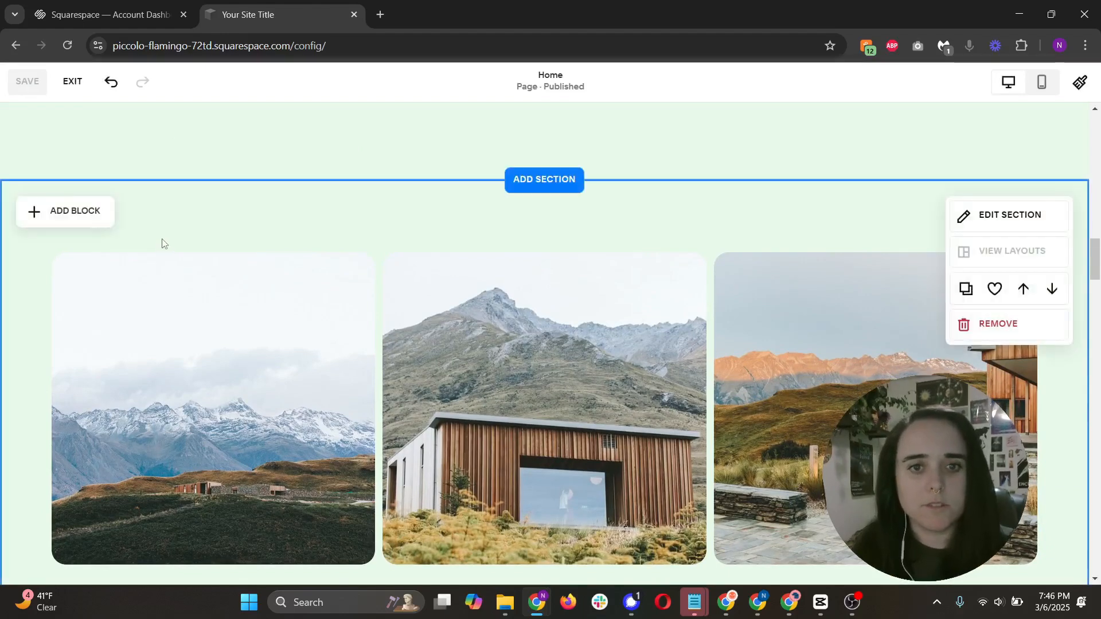
left_click(73, 84)
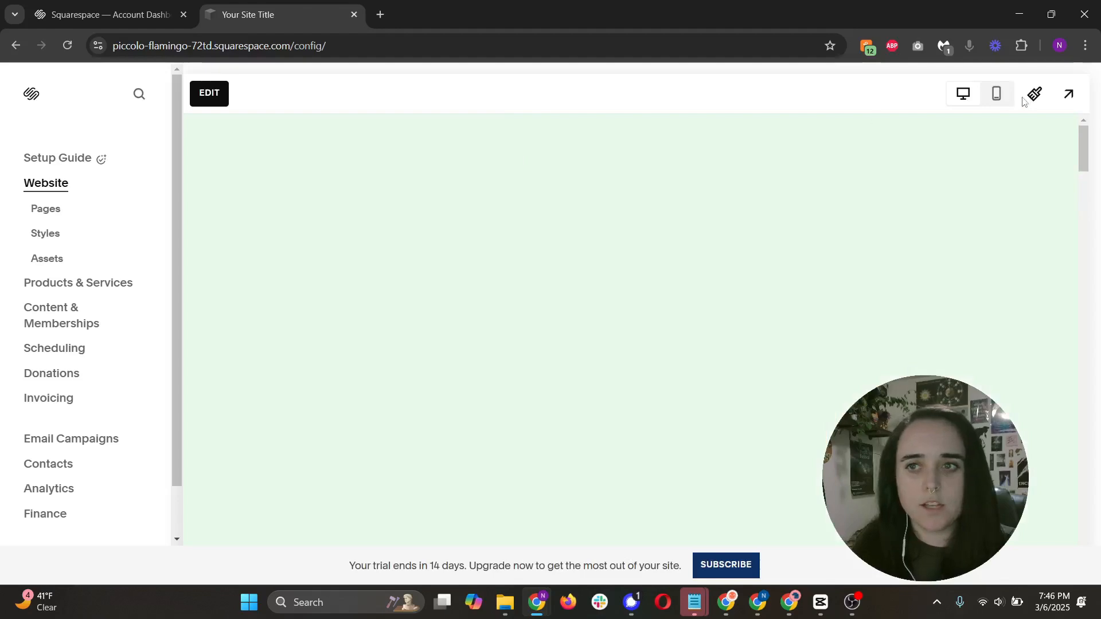
Preview the site full screen from the hero image down to the Clients section, and return to the site dashboard
left_click(1070, 94)
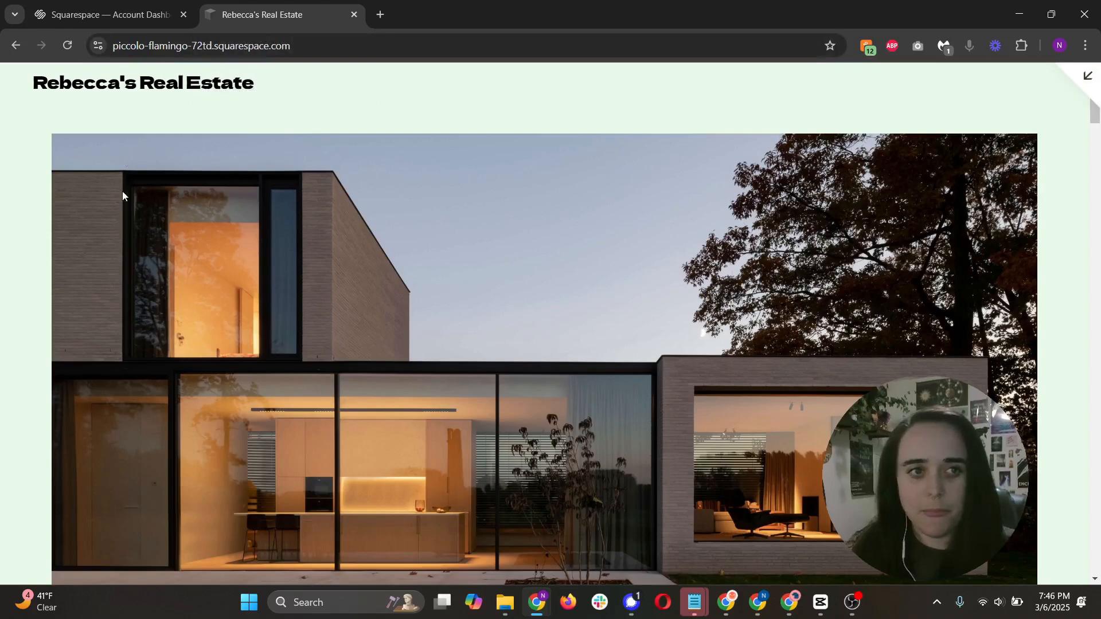
scroll(552, 187, "down", 20)
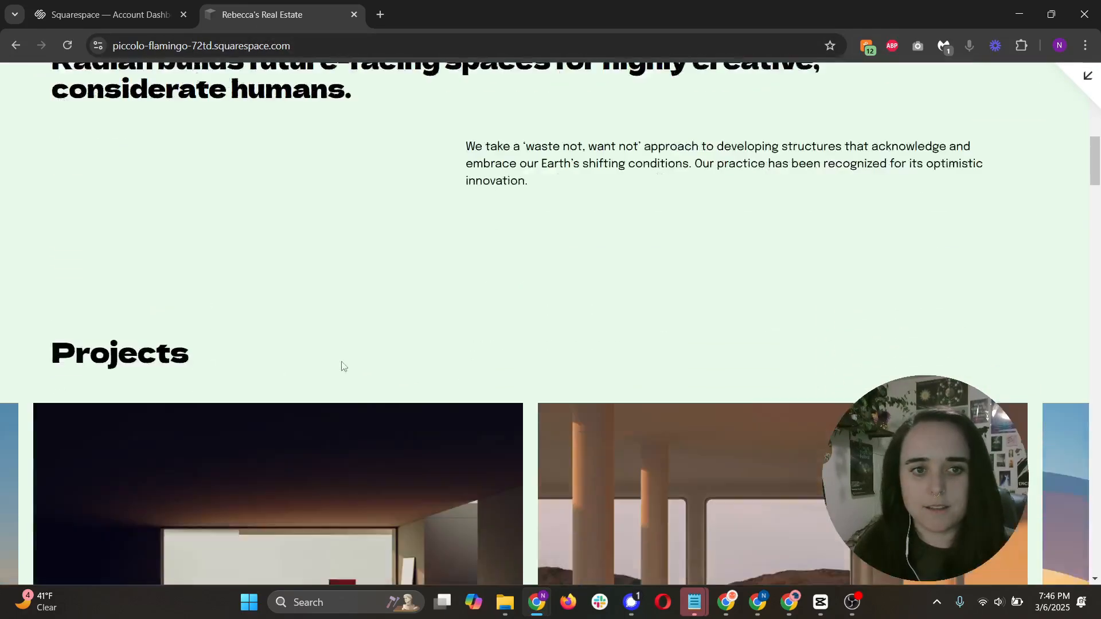
scroll(511, 308, "down", 10)
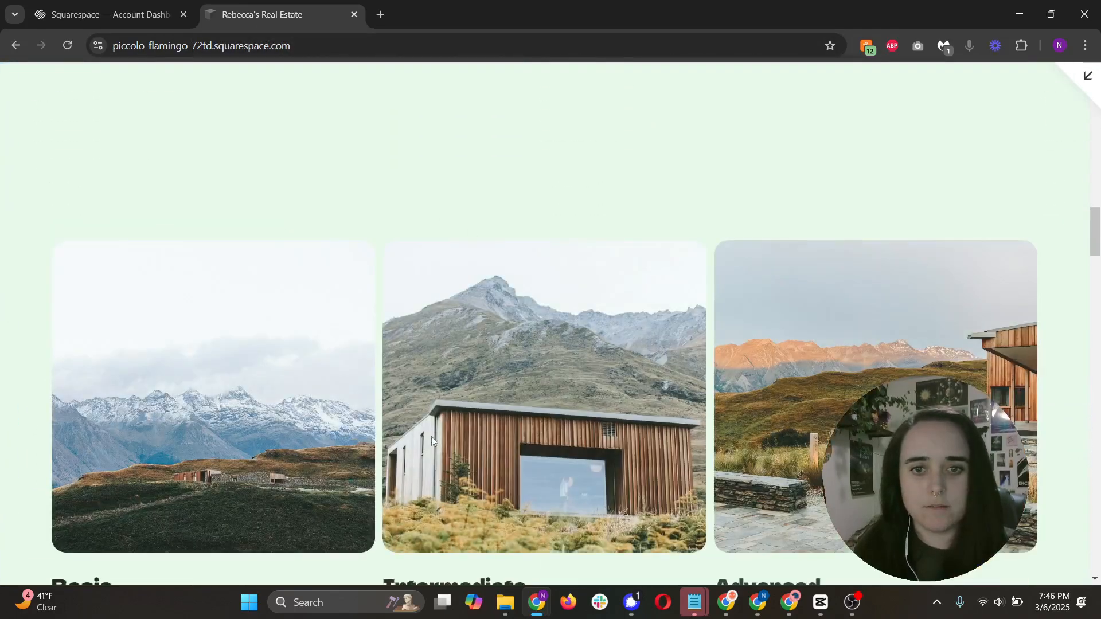
scroll(783, 378, "down", 12)
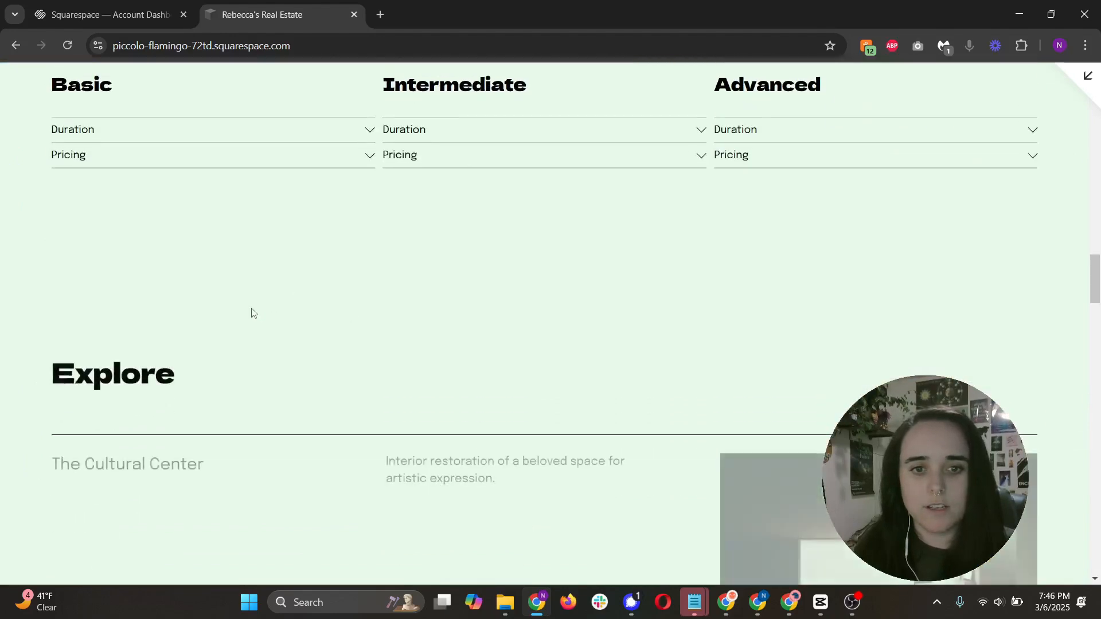
scroll(248, 318, "down", 8)
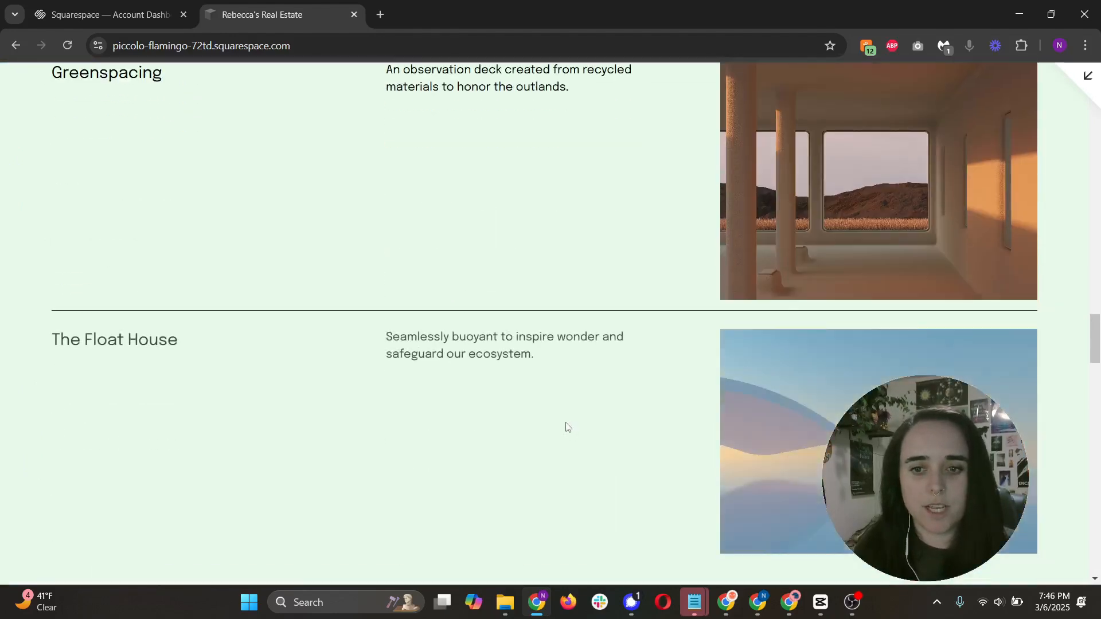
scroll(533, 410, "down", 3)
scroll(332, 355, "down", 6)
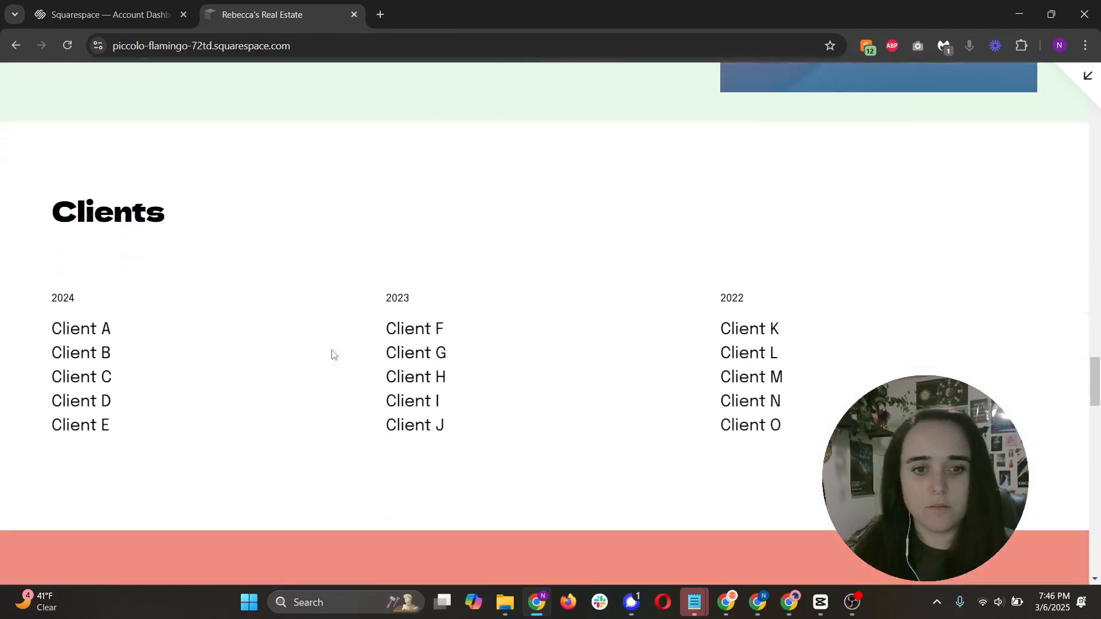
scroll(664, 184, "up", 15)
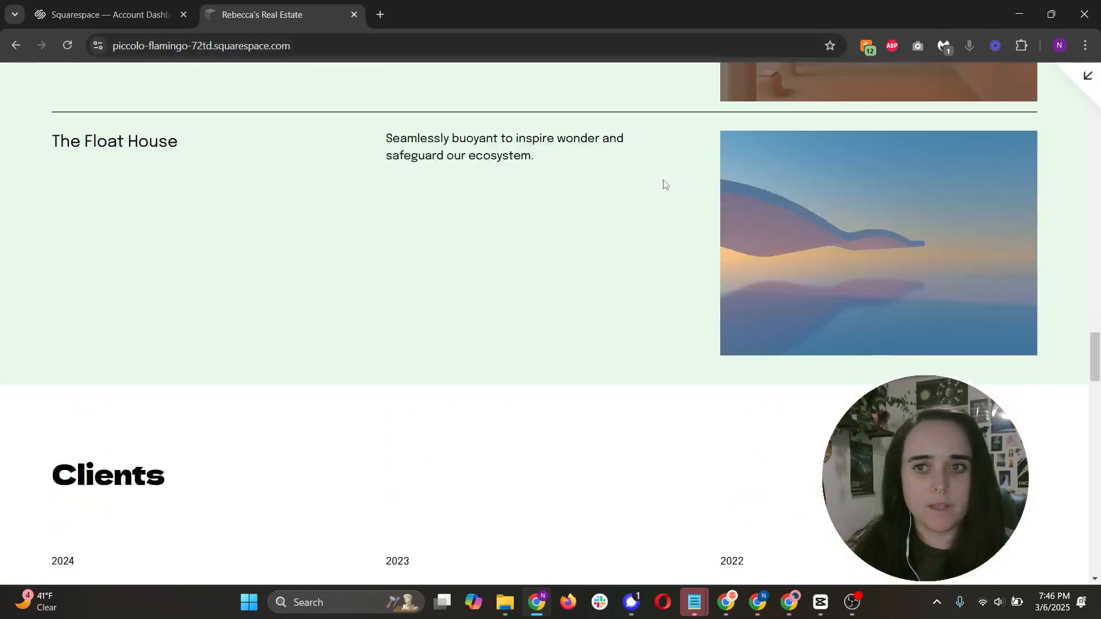
left_click(1084, 78)
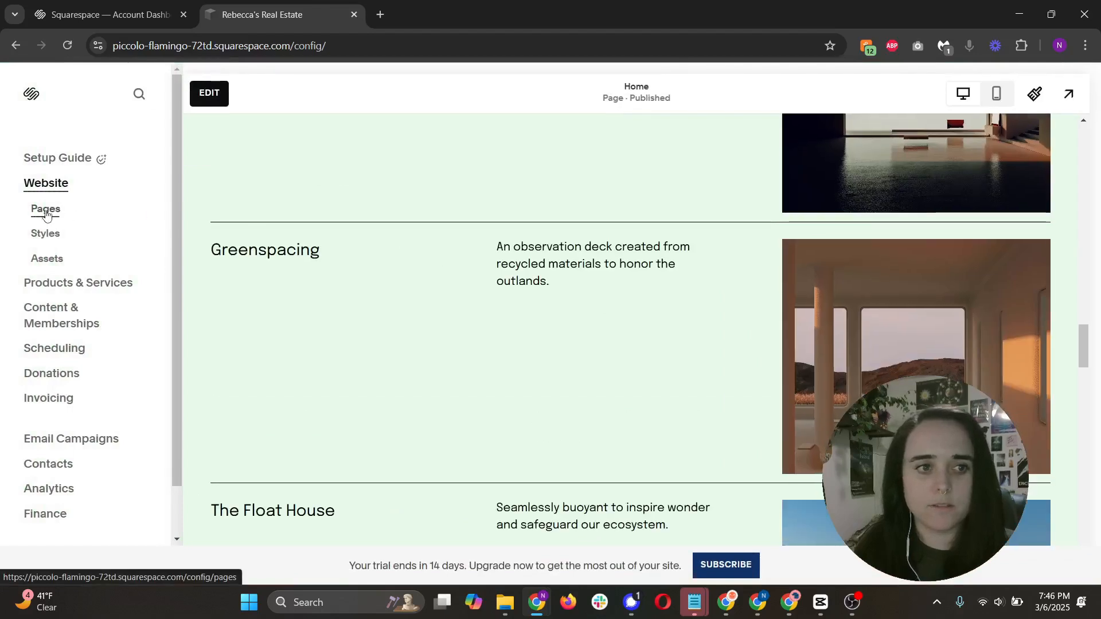
Look over the site's page list with its navigation groups and the Site Styles options, and return to the website overview
left_click(46, 210)
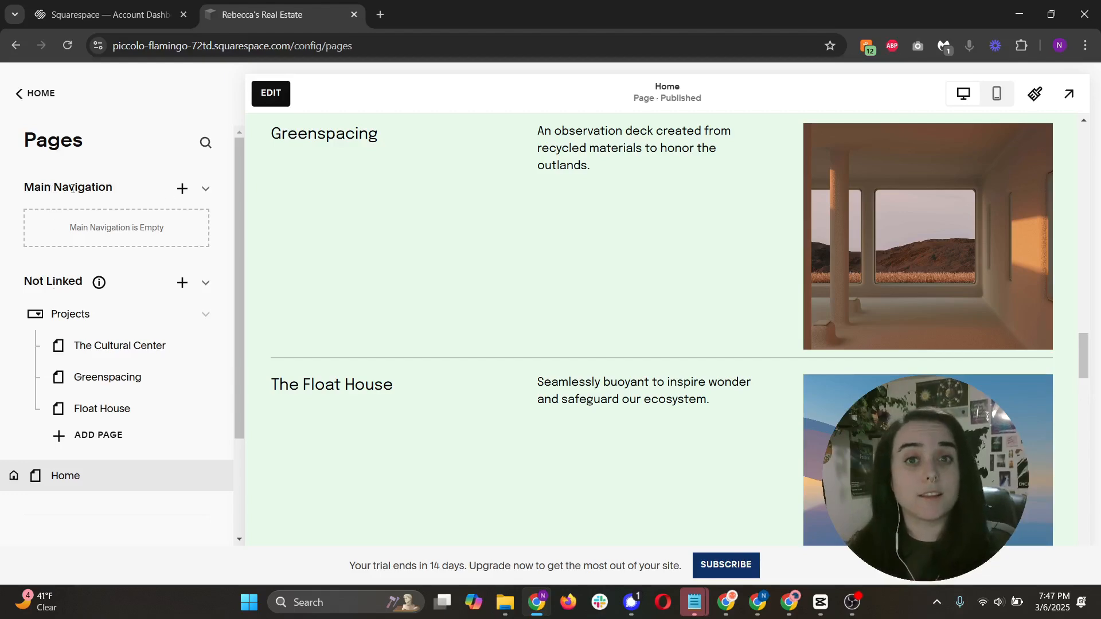
scroll(705, 295, "up", 15)
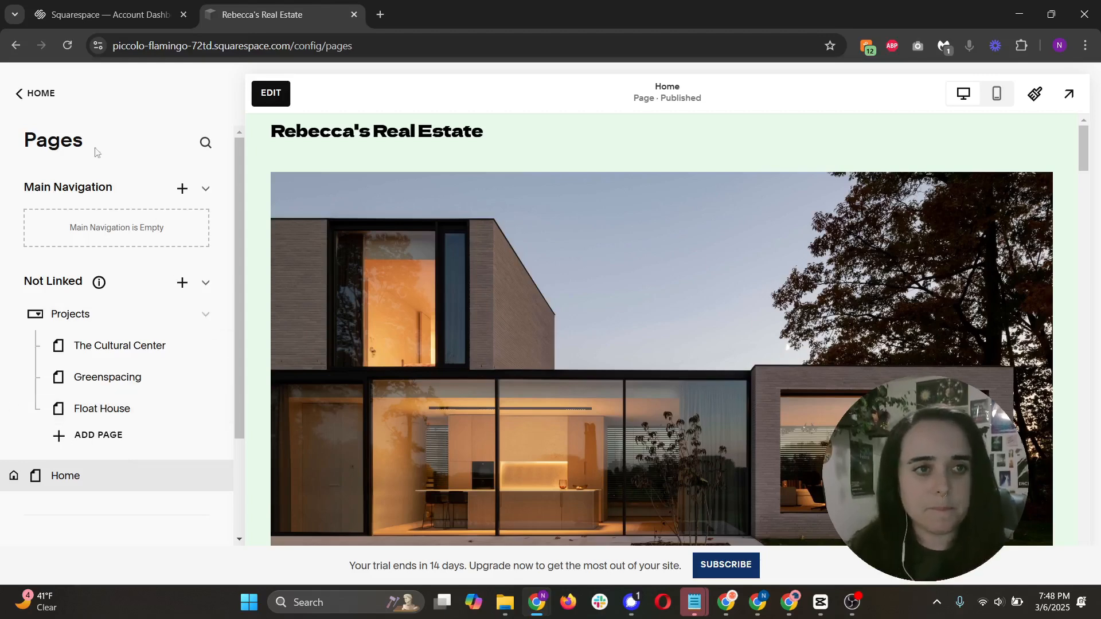
left_click(53, 93)
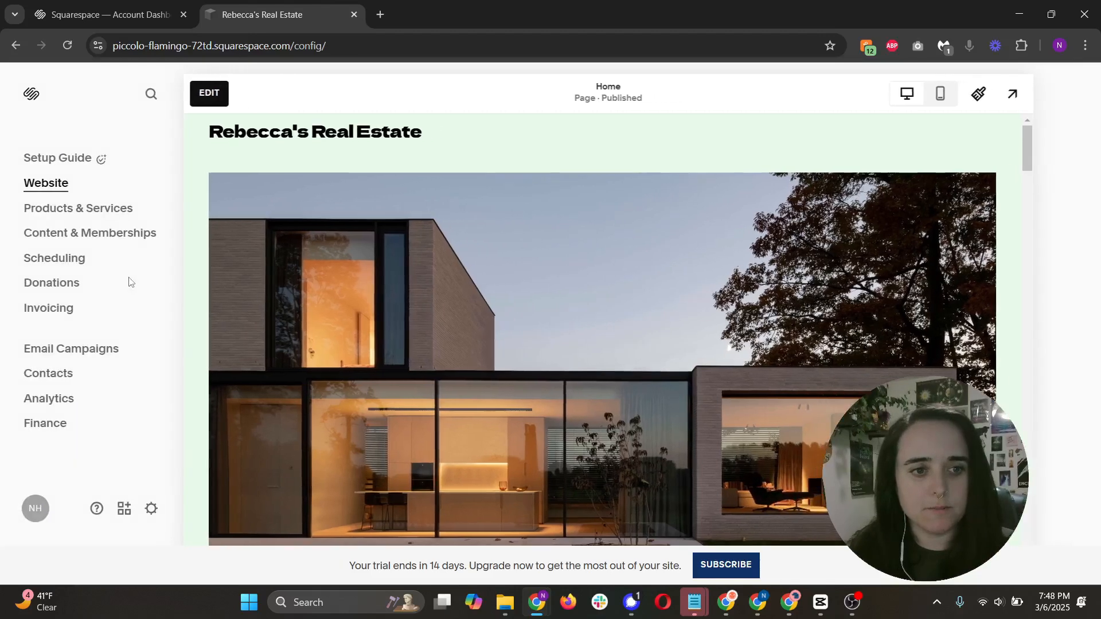
left_click(47, 234)
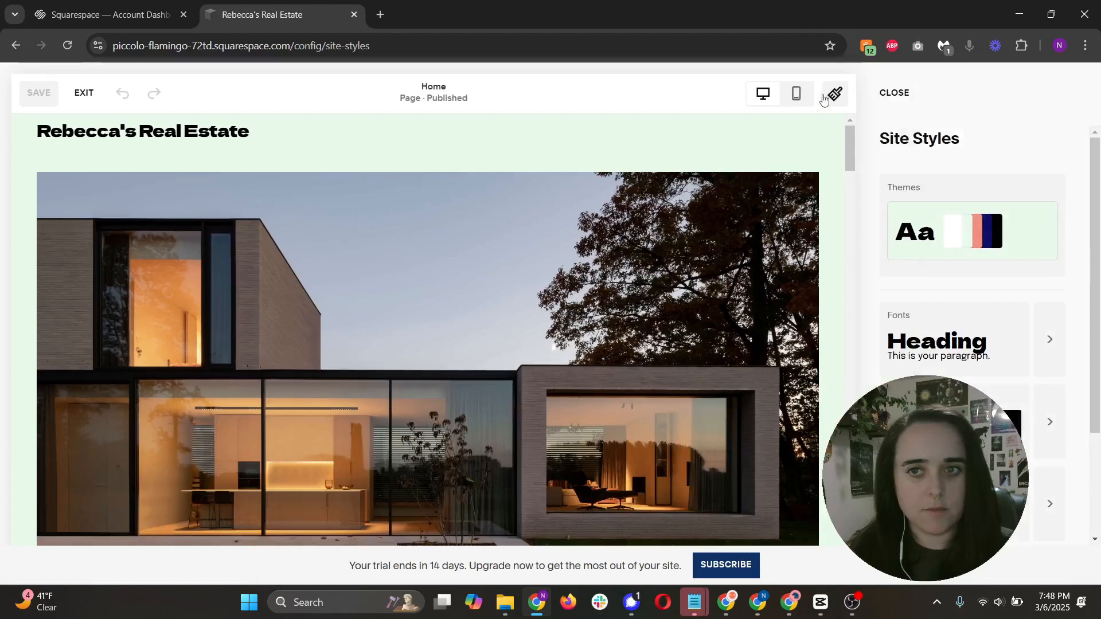
left_click(895, 95)
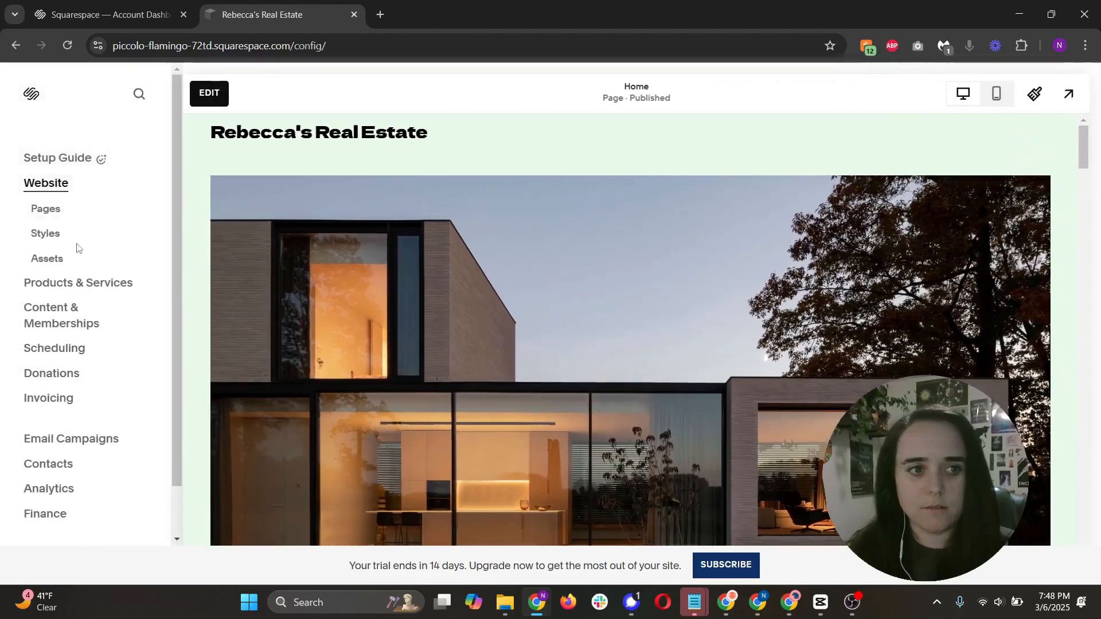
Delete the image PXL_20240512_053744482.NIGHT.jpg from the asset library and acknowledge the trash notice
left_click(50, 259)
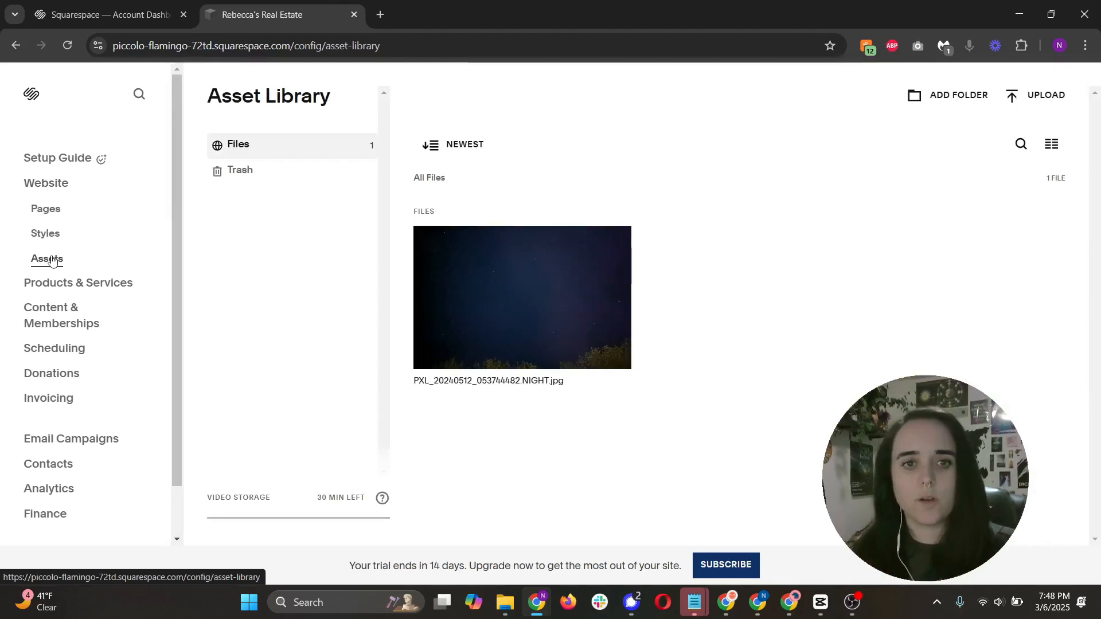
mouse_move(480, 294)
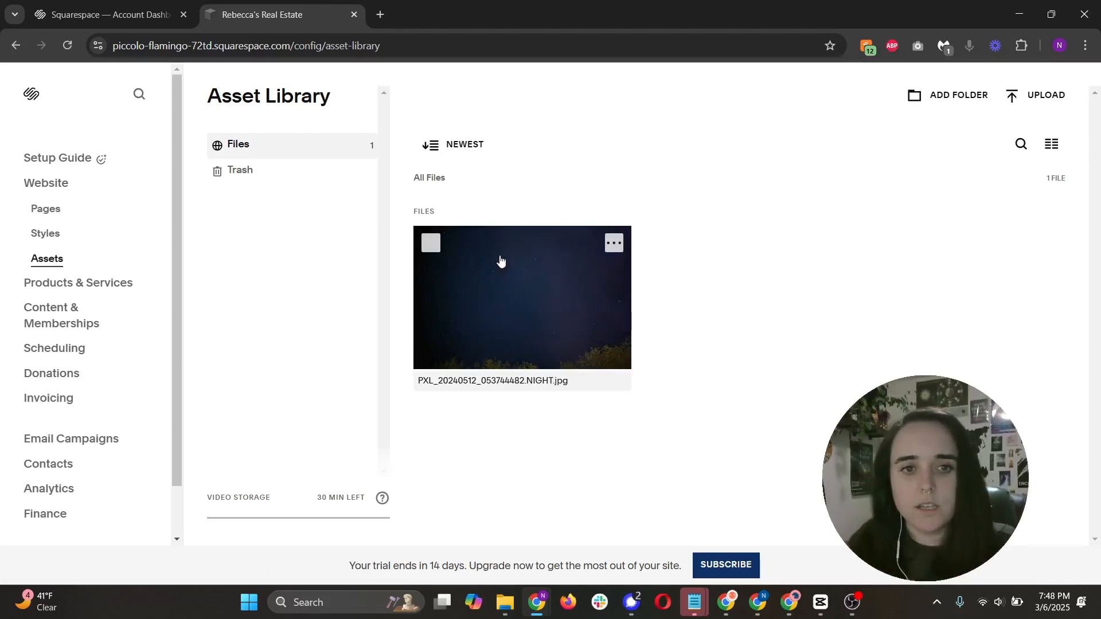
left_click(610, 245)
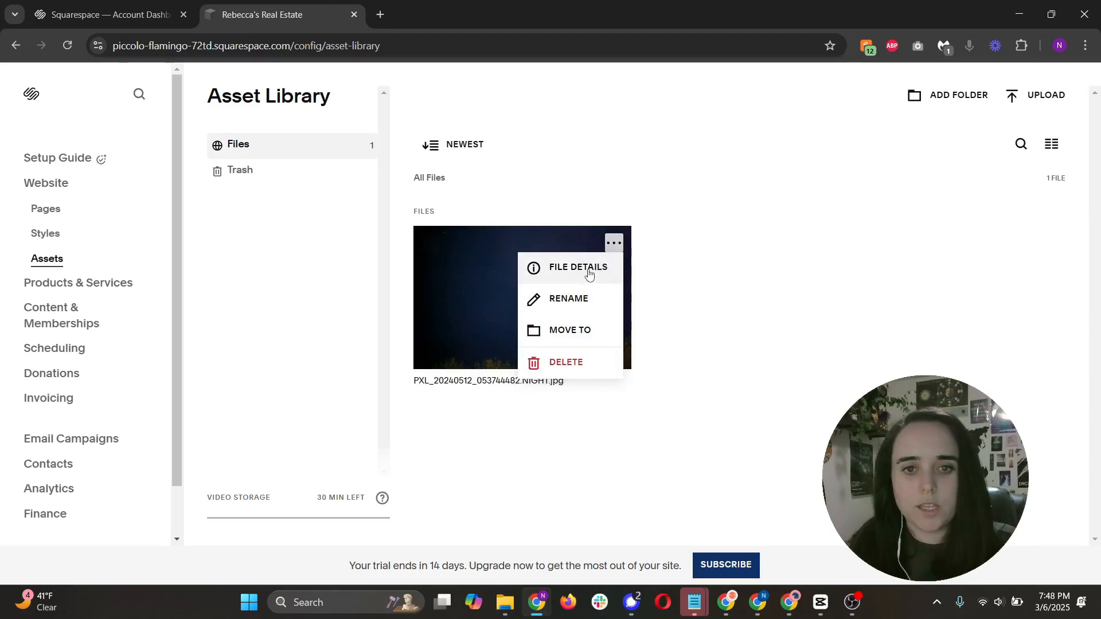
left_click(573, 366)
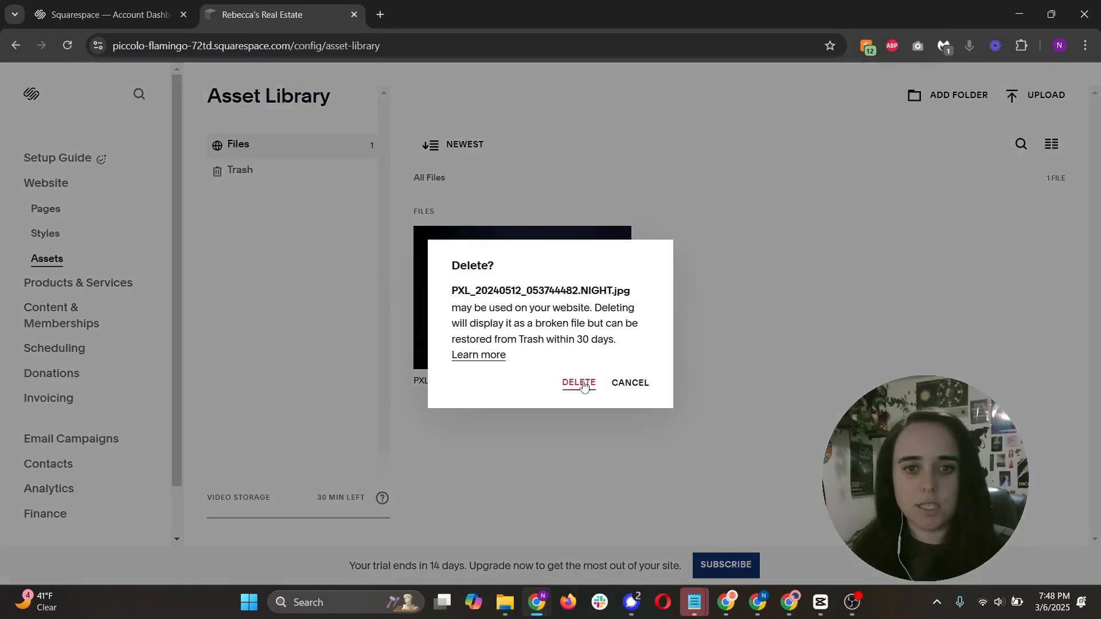
left_click_drag(494, 339, 658, 345)
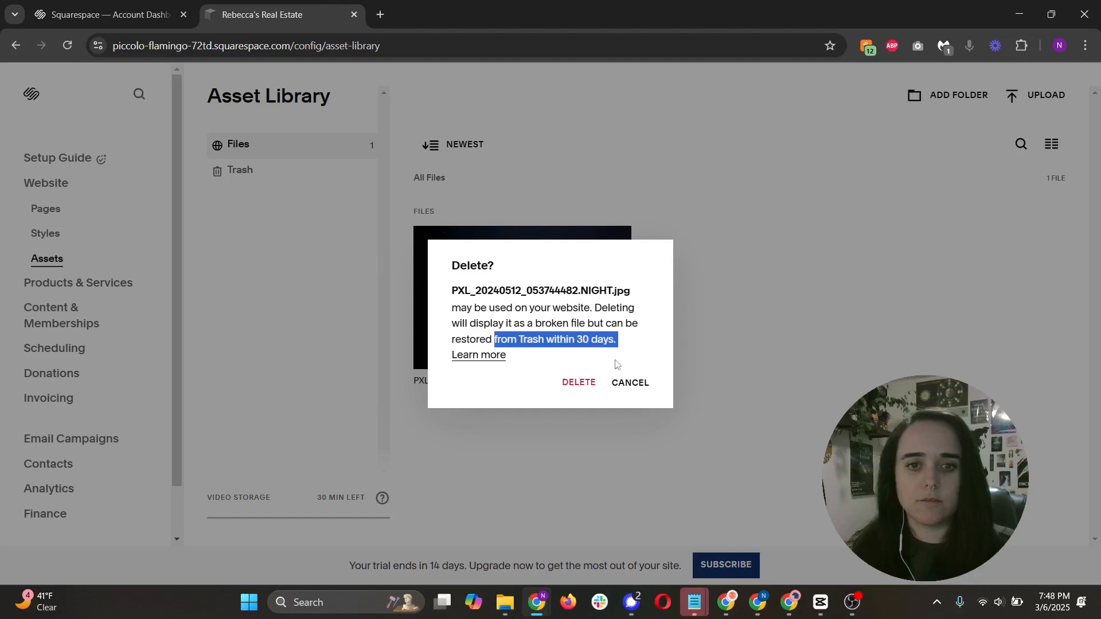
left_click(579, 351)
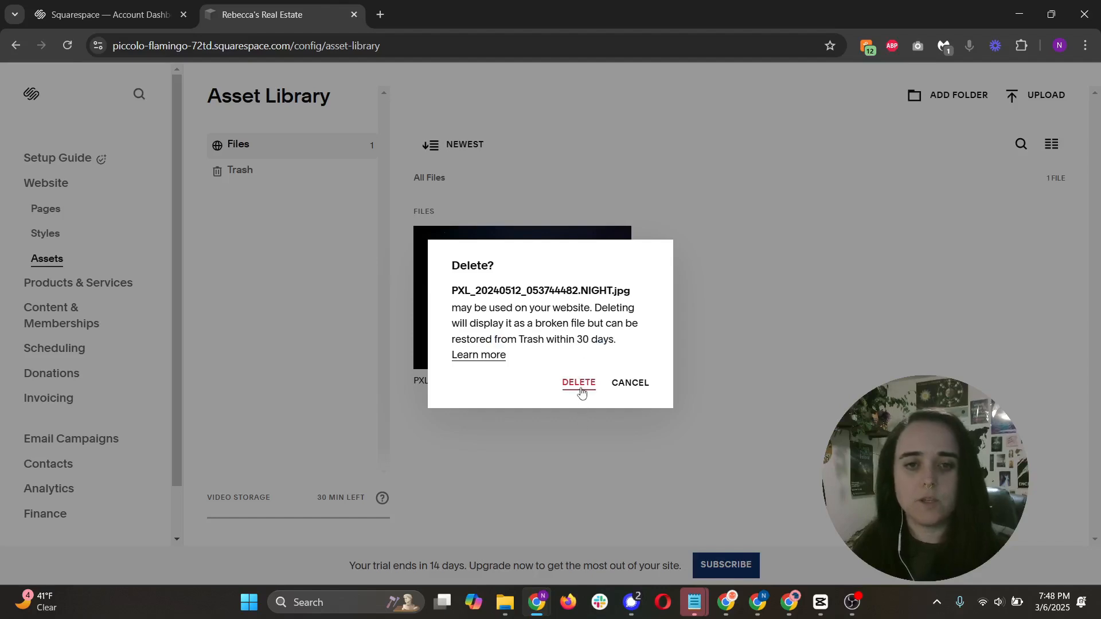
left_click(581, 390)
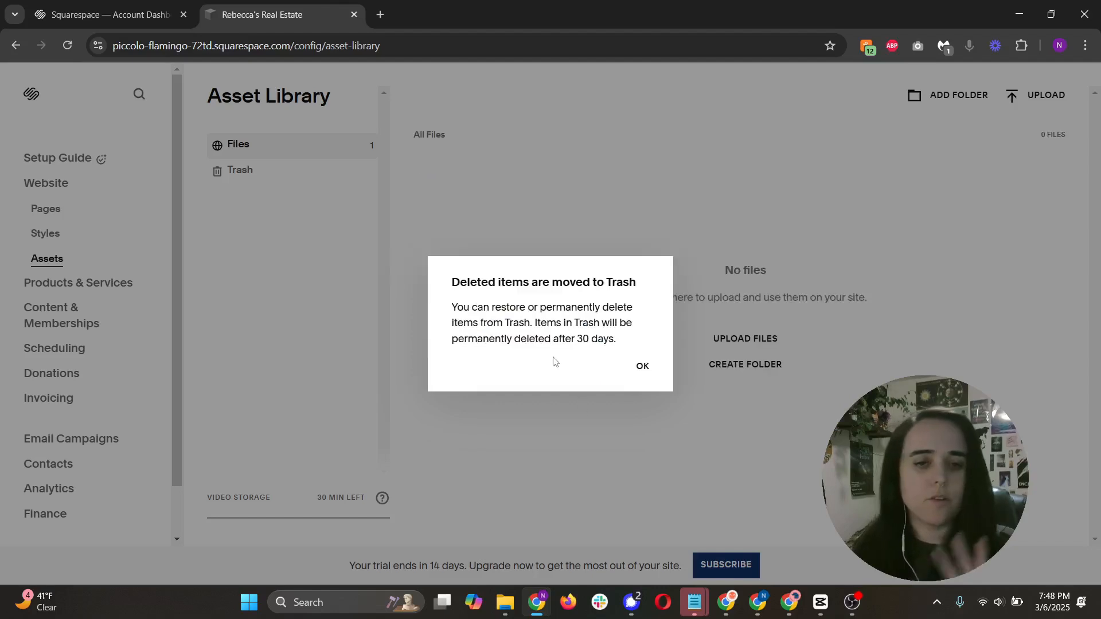
left_click(642, 371)
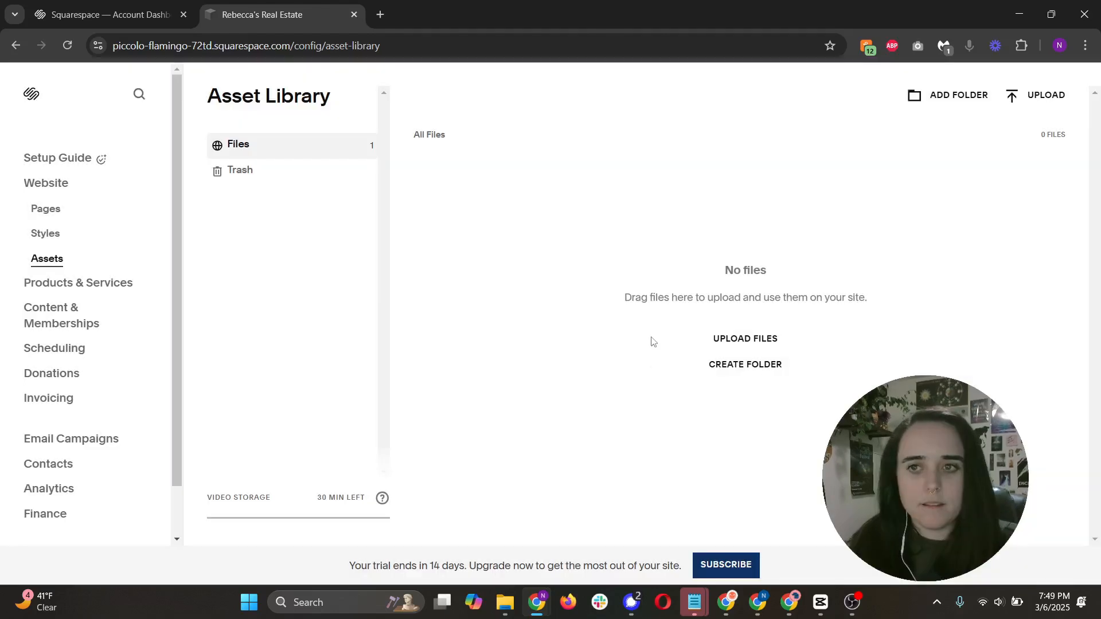